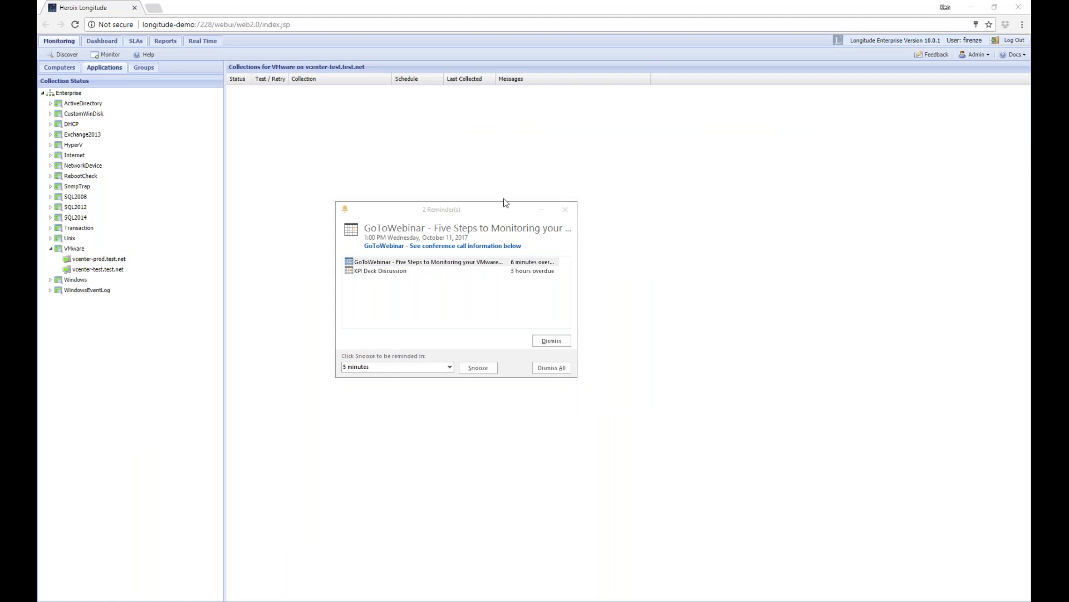
Dismiss the calendar reminder, start a new application monitor for VMware, and consult the application help page.
click(566, 210)
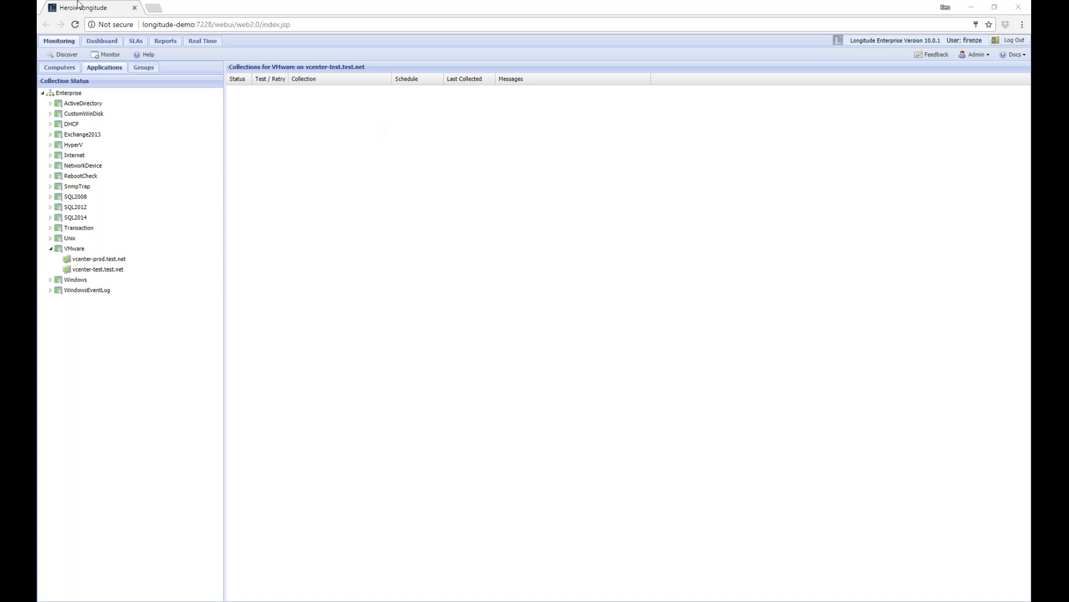
click(106, 55)
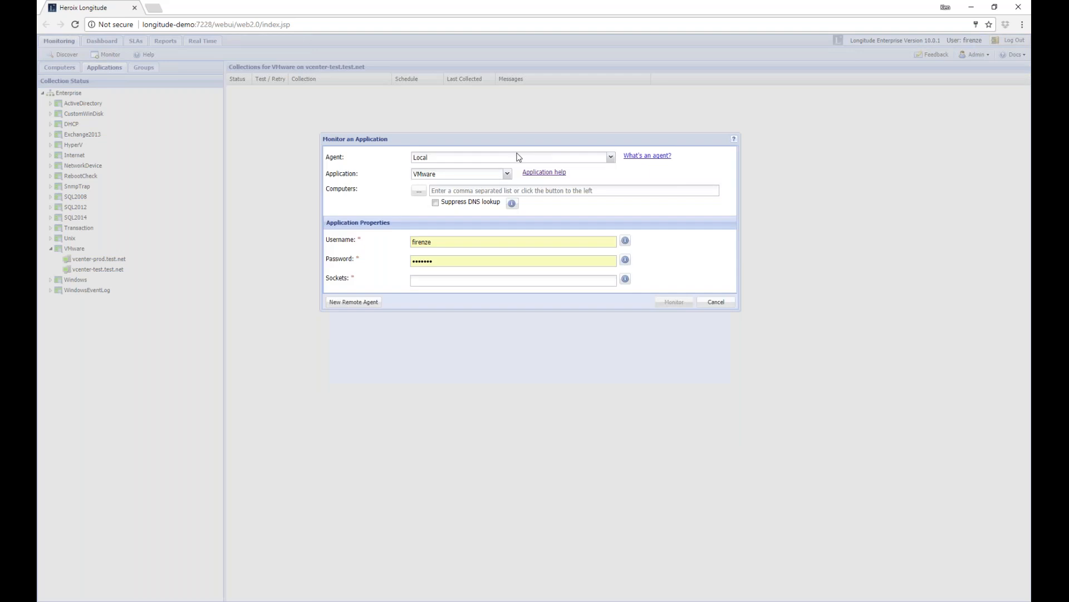
click(507, 175)
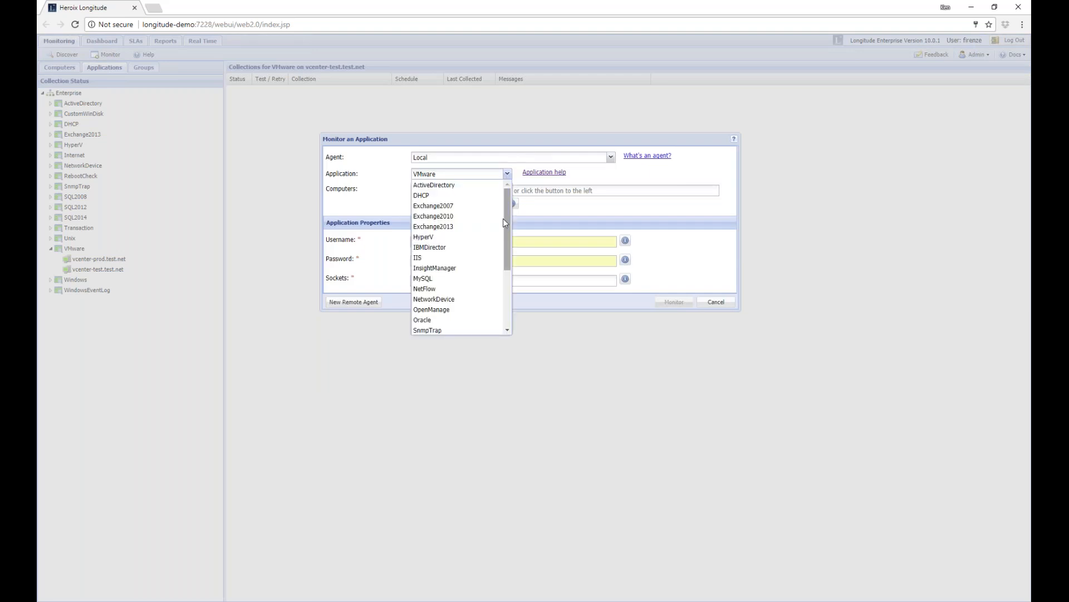
drag(504, 218, 503, 294)
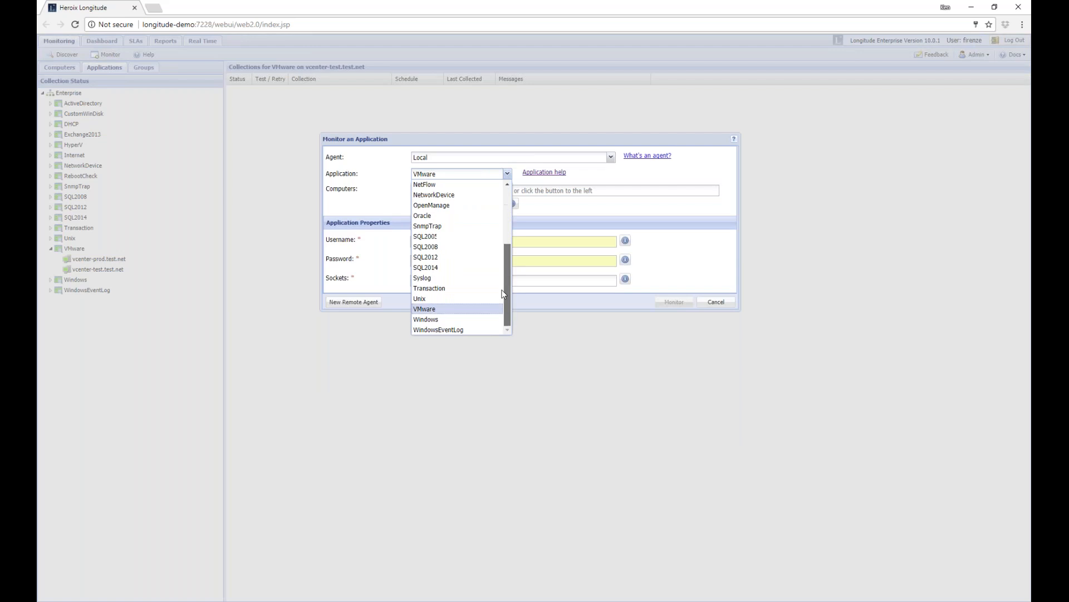
click(449, 309)
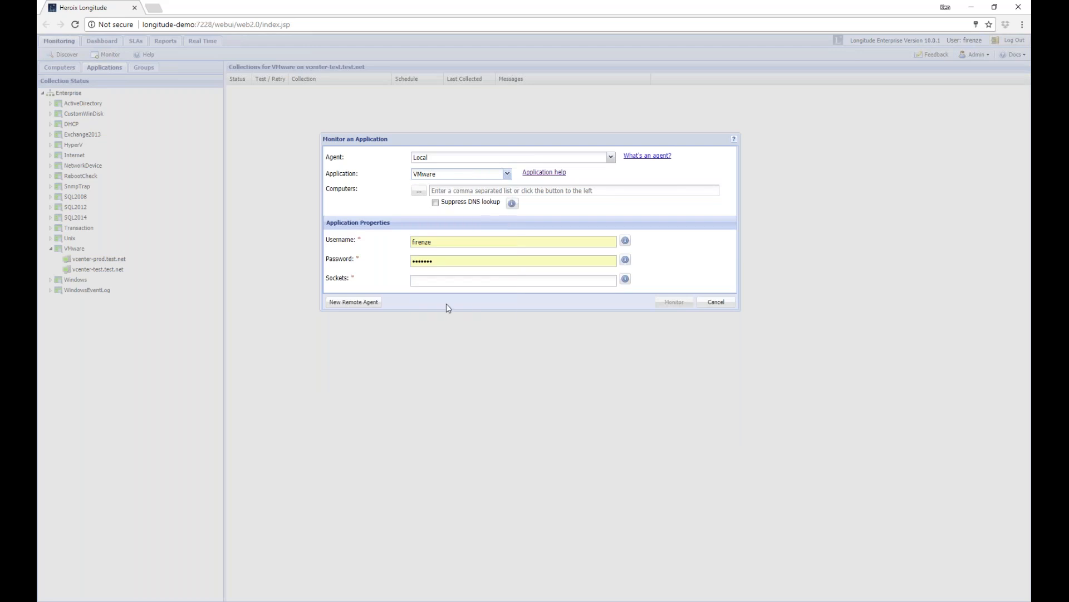
click(544, 173)
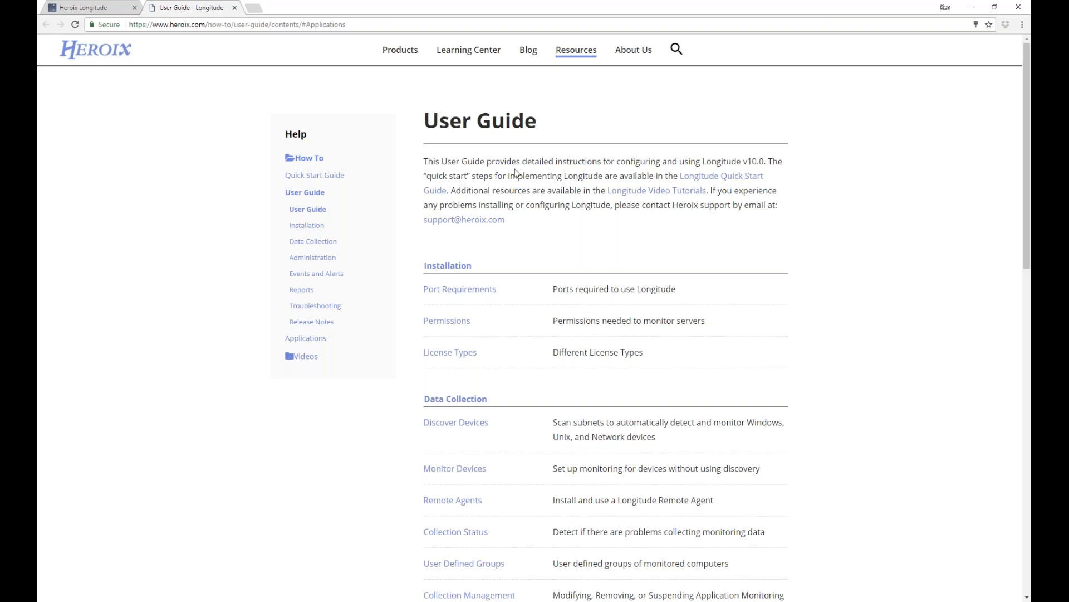
click(234, 7)
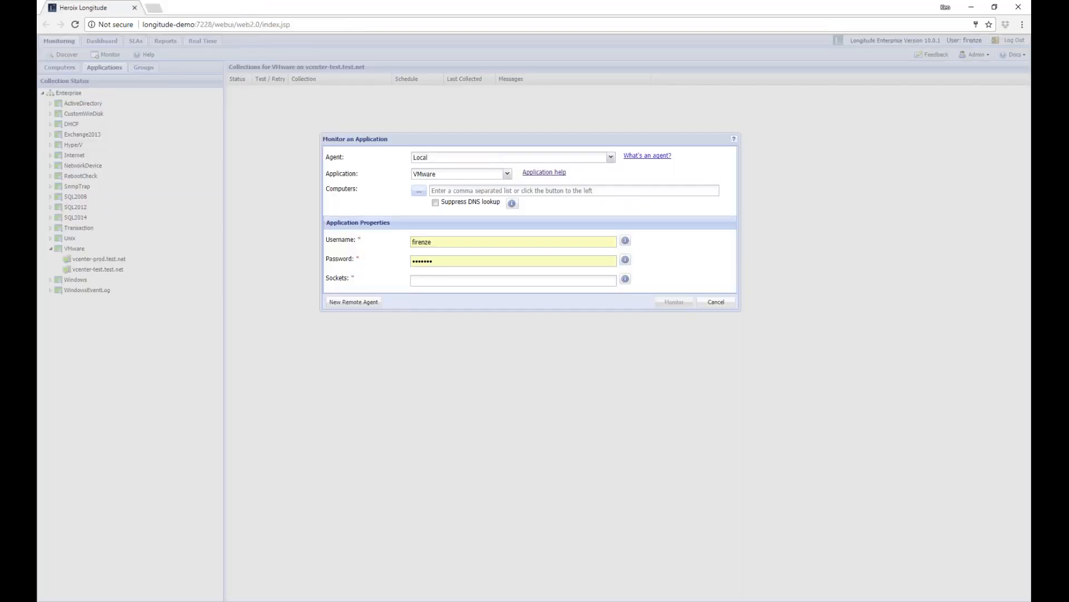
Choose vcenter-test.test.net from the computer list as the computer for the VMware monitor.
click(419, 192)
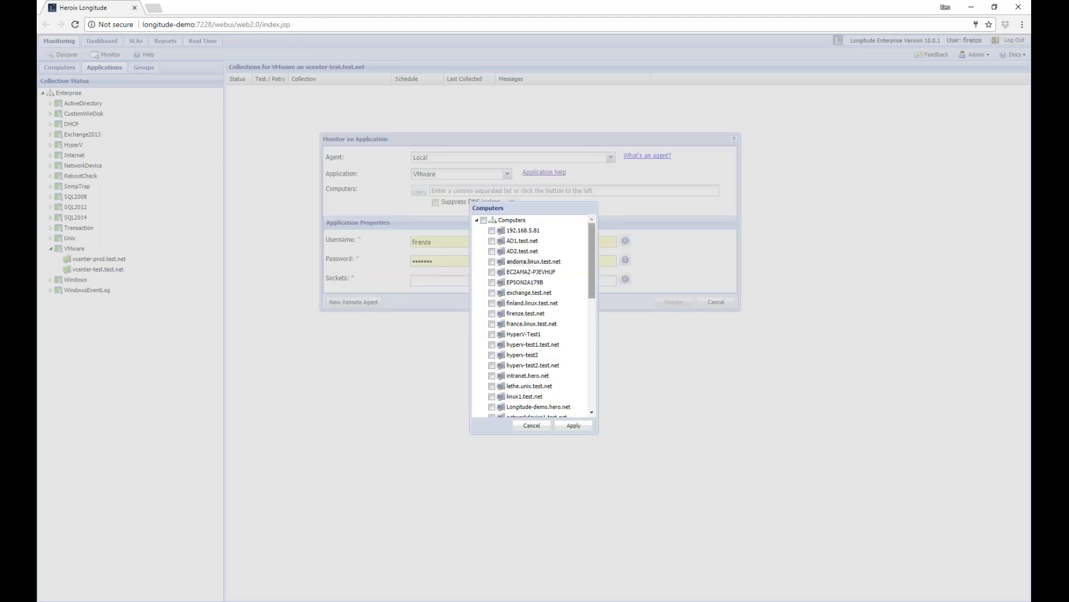
scroll(584, 329, down, 4)
scroll(582, 361, down, 1)
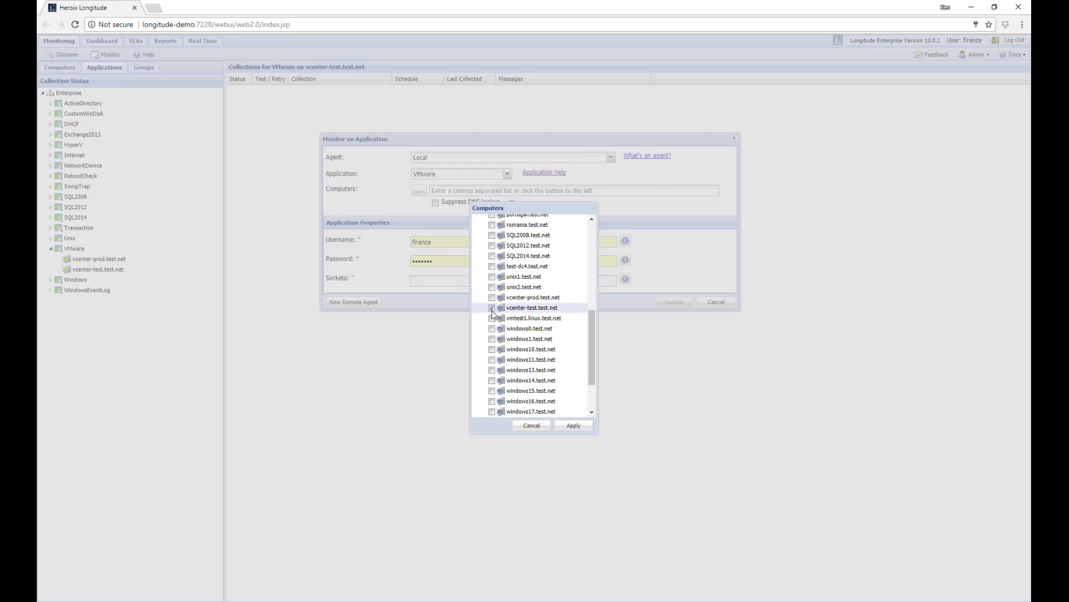
click(573, 425)
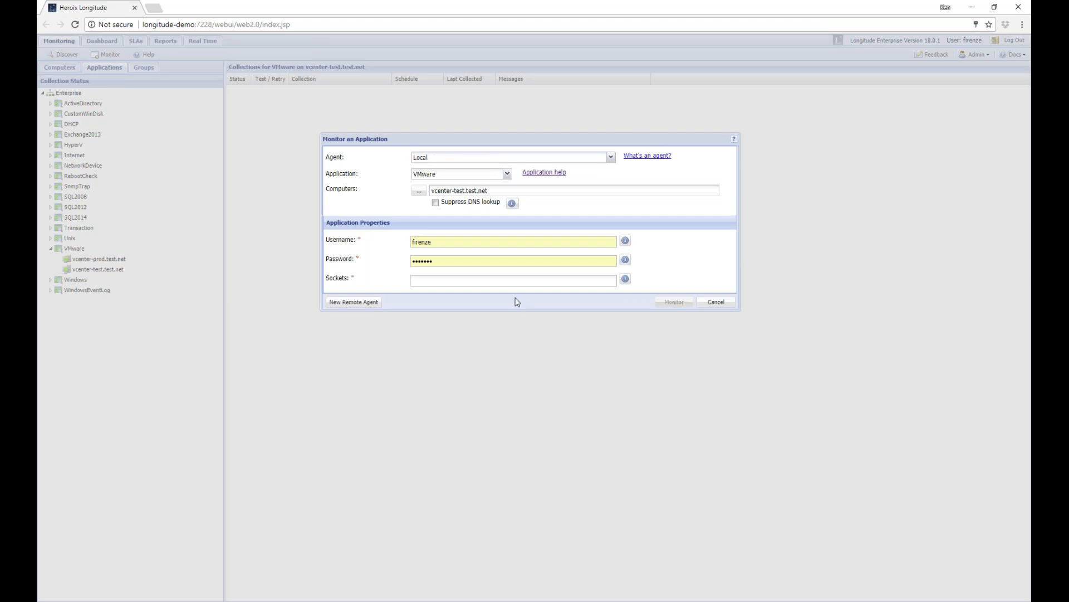
Enter the username test\vadmin, set Sockets to 32, and submit the VMware monitor.
click(438, 239)
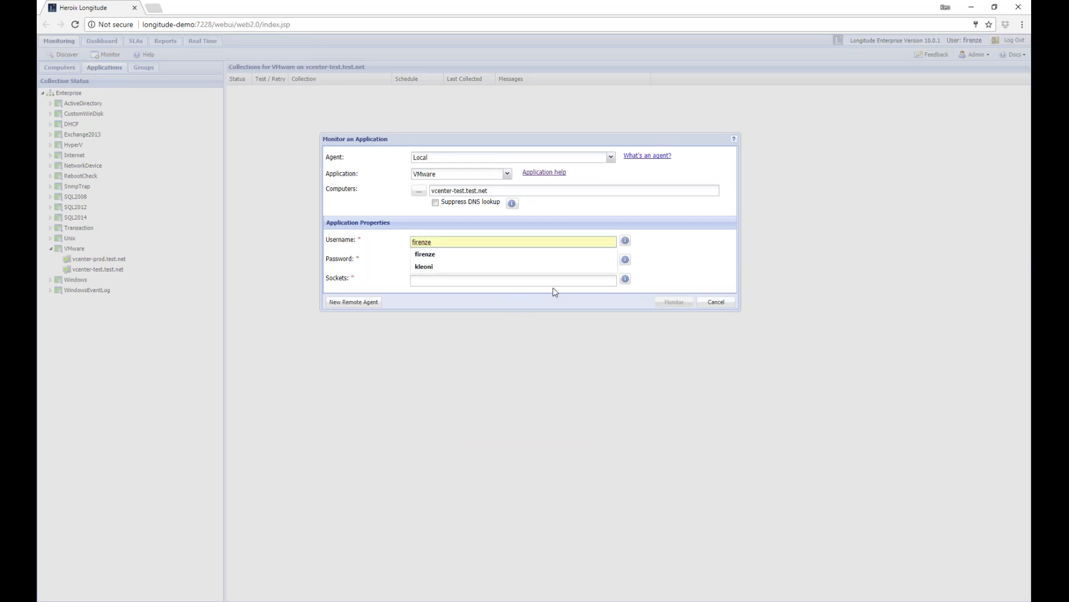
key(Return)
text(test\)
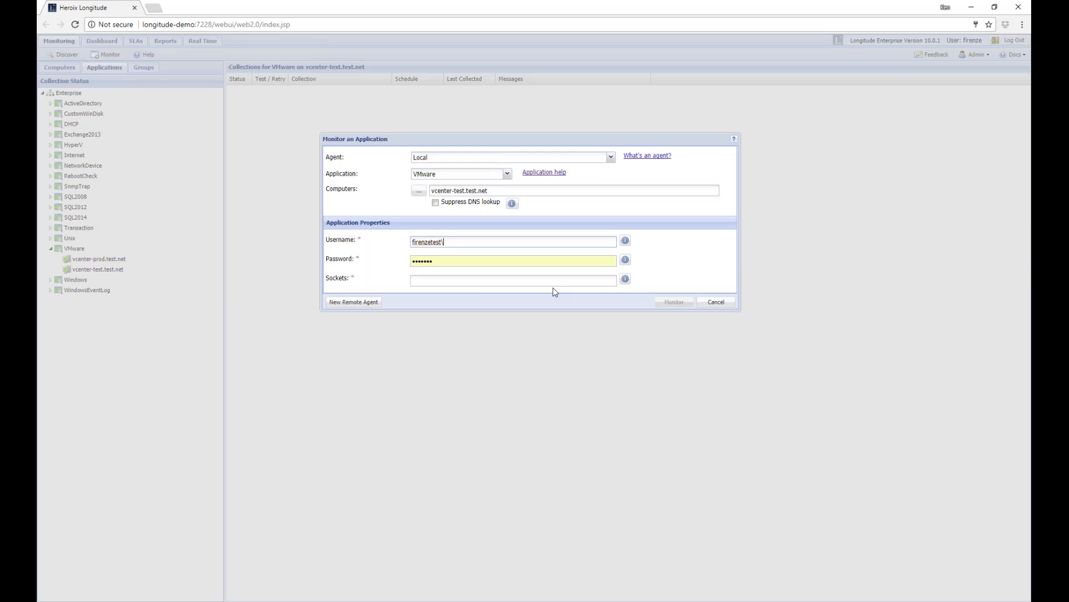
text(vadmin)
click(451, 279)
text(32)
click(679, 303)
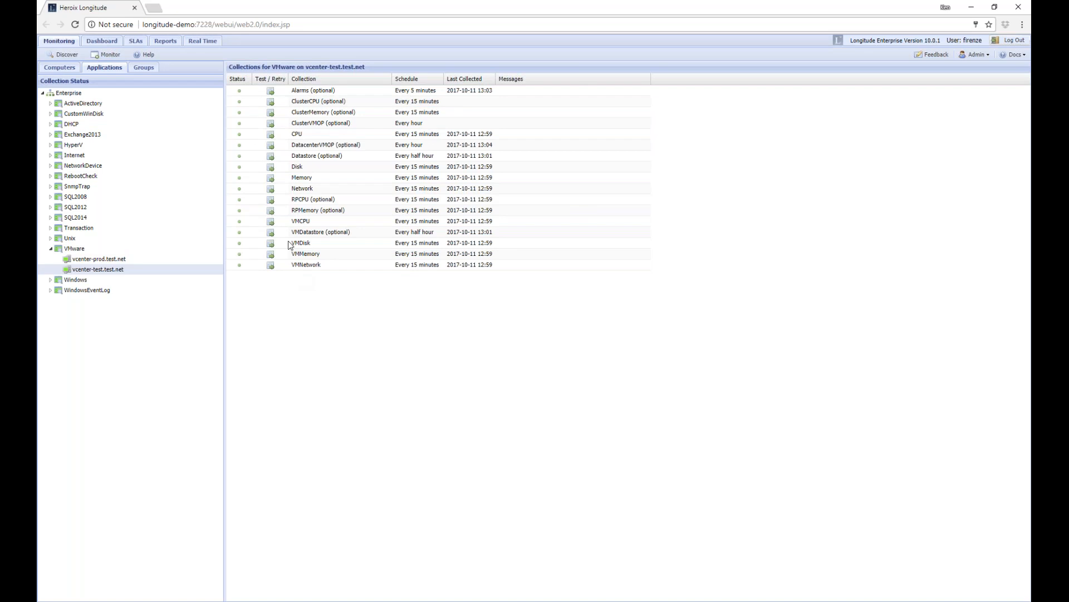
Run a test of the VMCPU collection for vcenter-test.test.net, review the collected data, and close it.
click(271, 222)
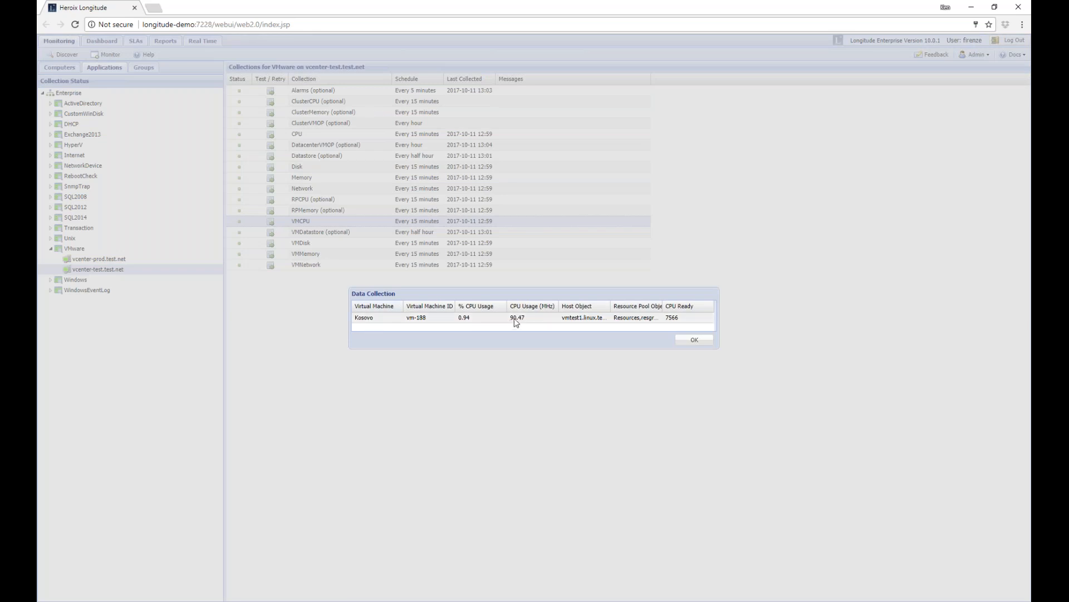
click(695, 341)
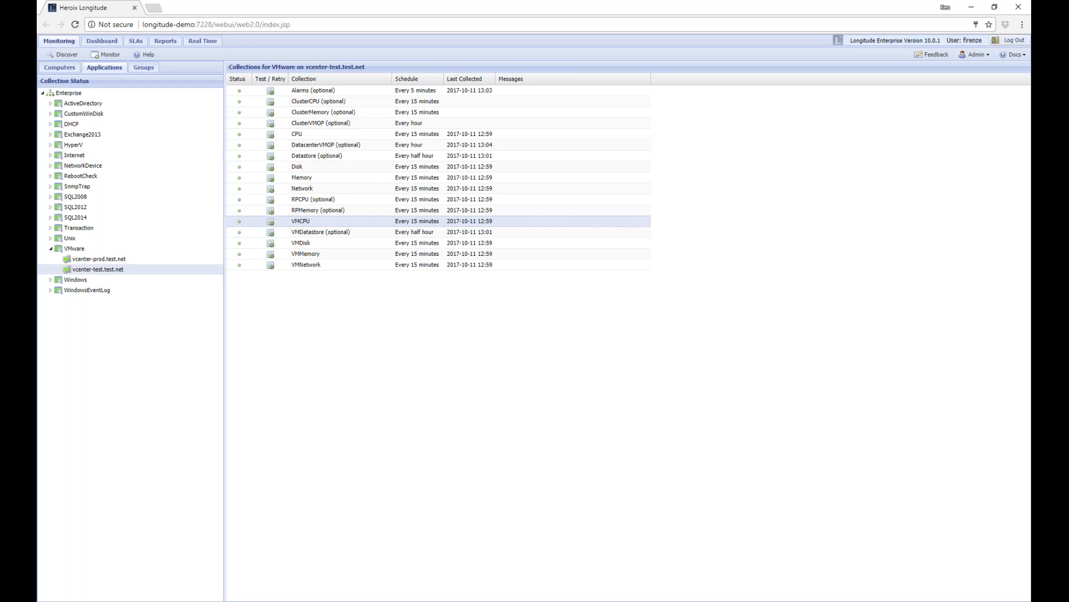
Display the dashboard's VMware application events, narrowing the application tree and widening the Brief Text column.
click(102, 41)
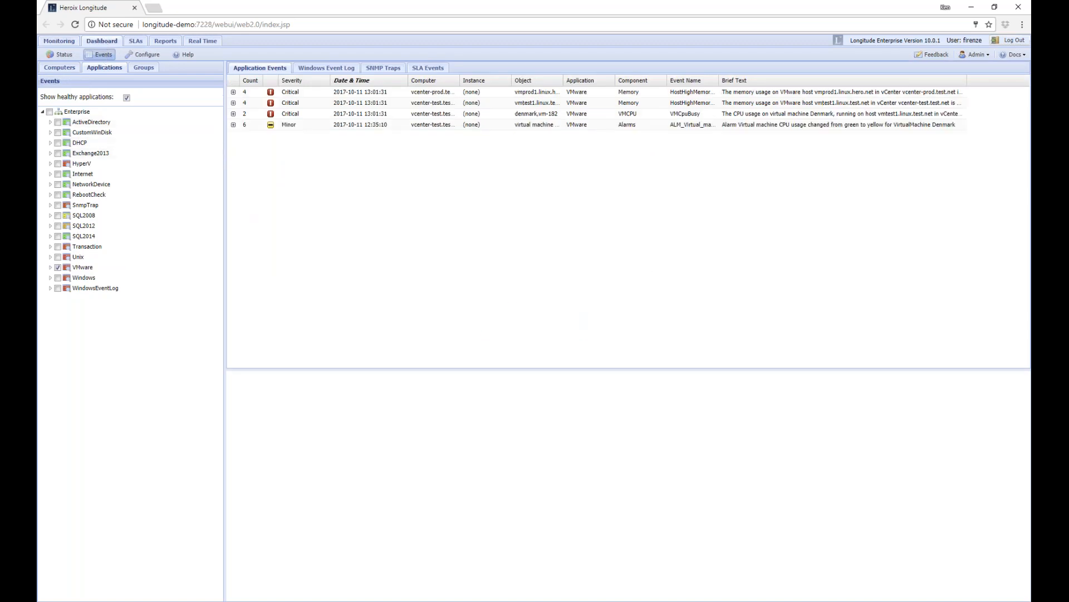
drag(225, 162, 174, 160)
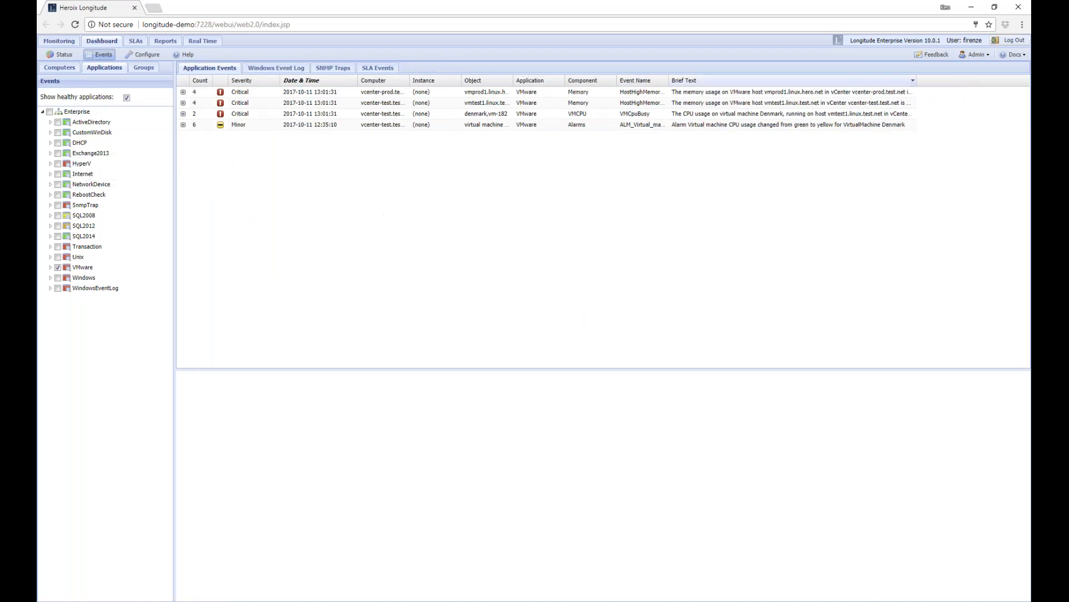
drag(916, 84, 985, 83)
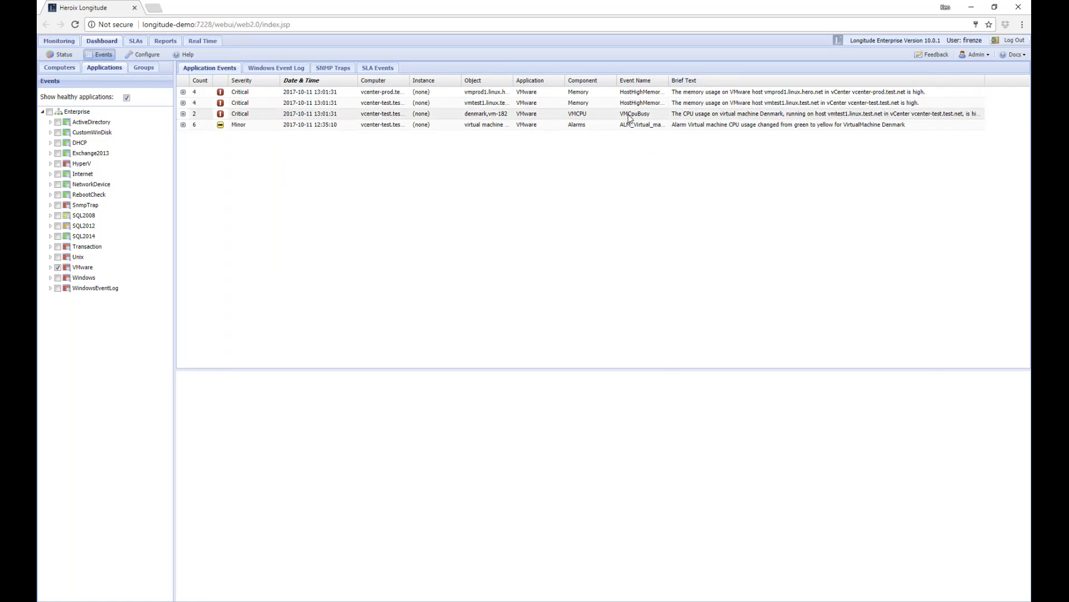
Read the full descriptions of the Denmark CPU usage alarm and the VMCpuBusy event.
click(712, 121)
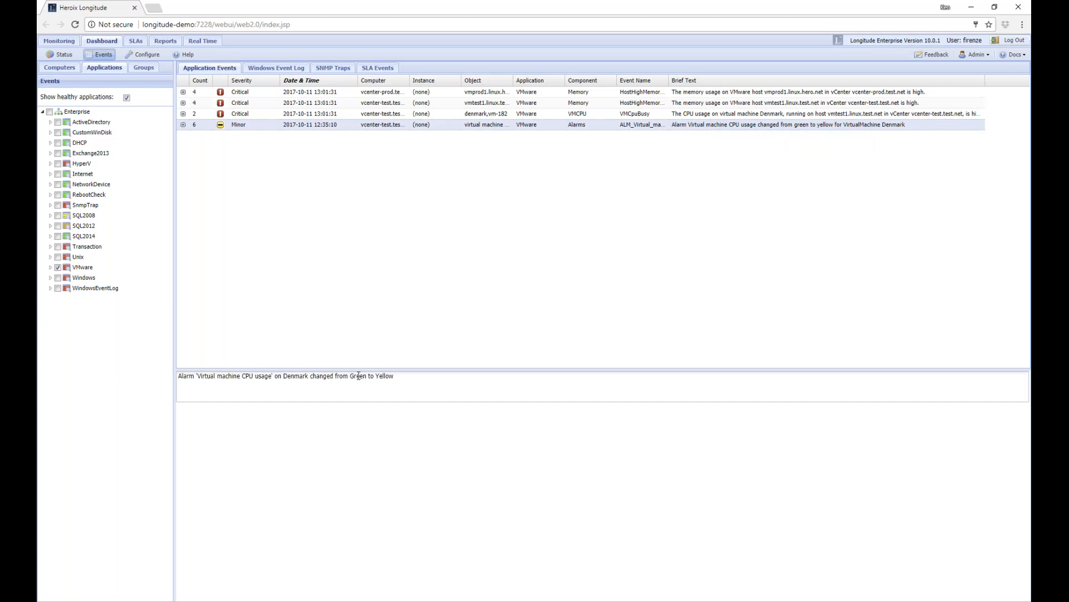
click(628, 115)
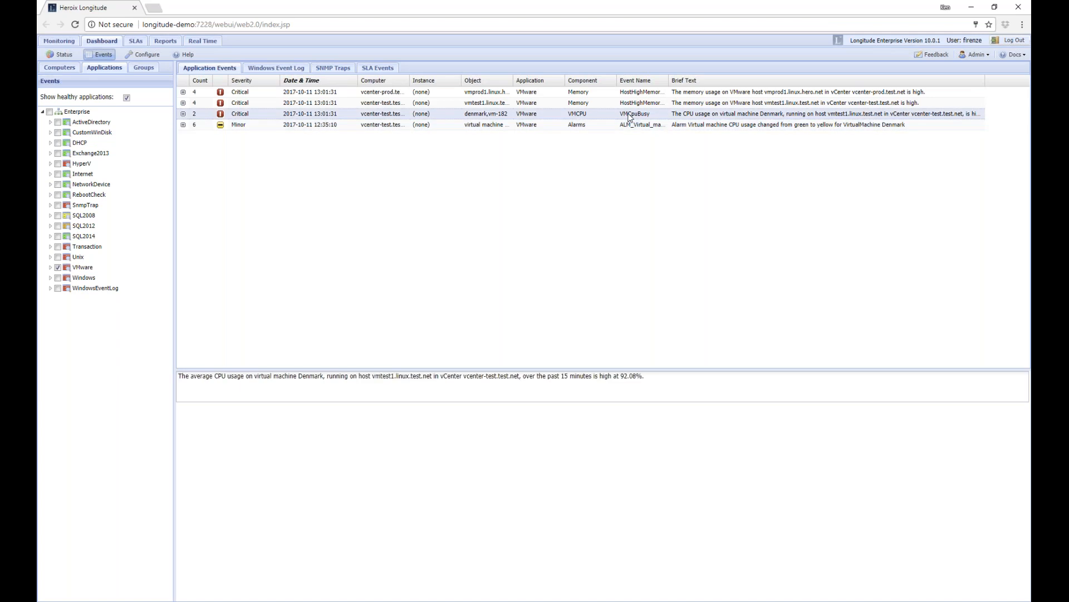
drag(648, 377, 180, 377)
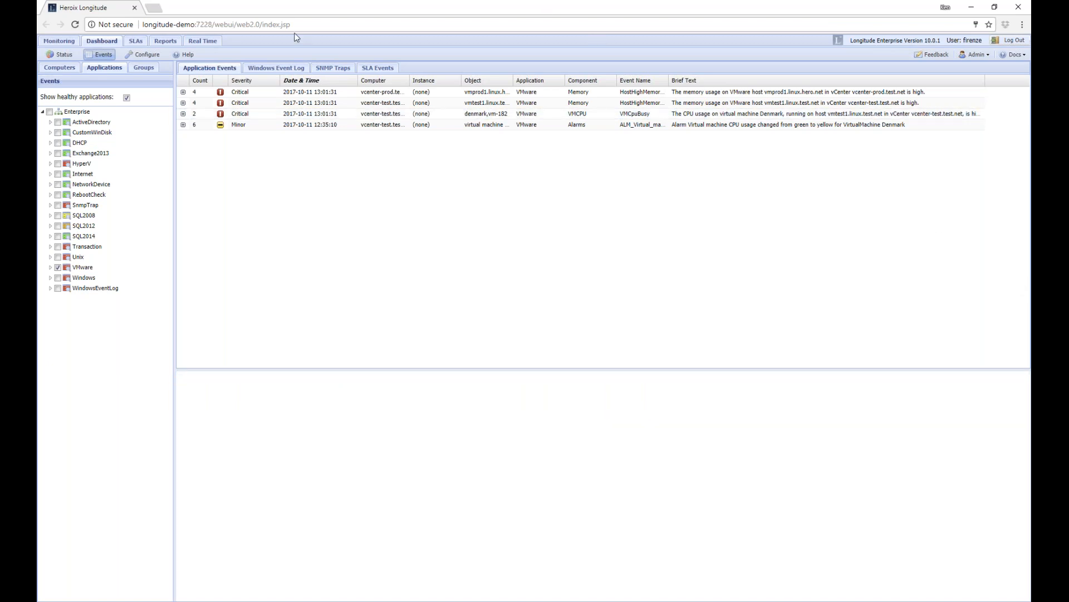
Examine the CPU usage of all virtual machines from the VMware status dashboard's VM CPU chart and return to the overview.
click(61, 55)
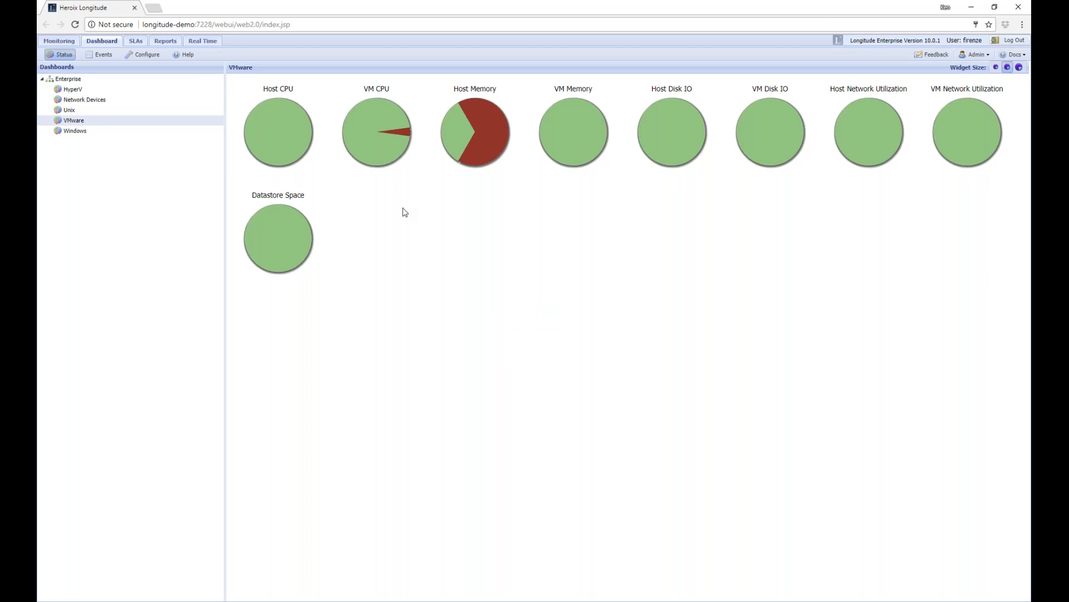
mouse_move(372, 149)
mouse_move(401, 135)
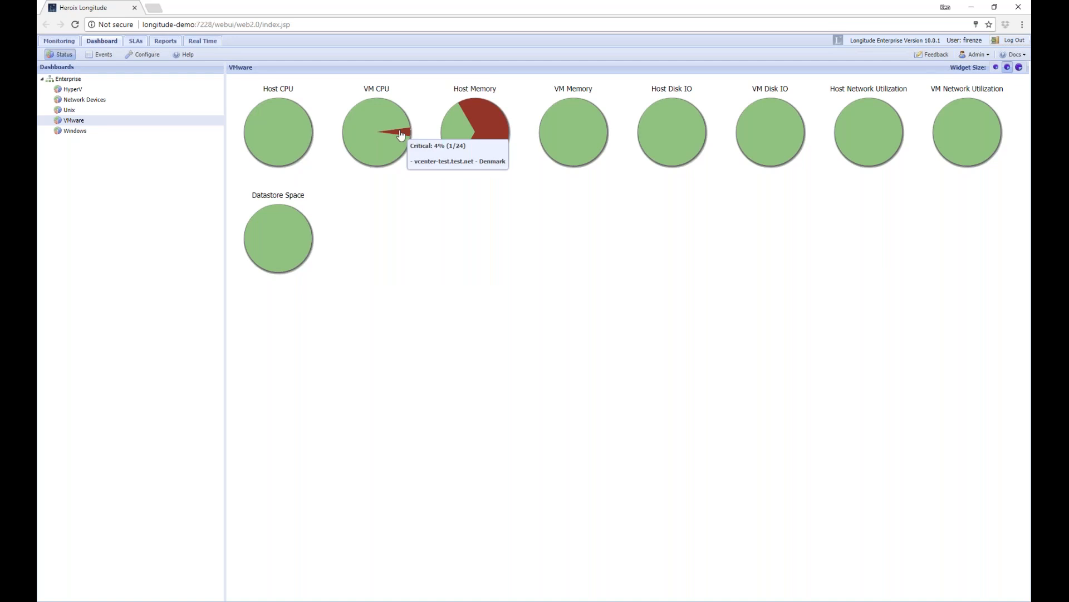
right_click(365, 134)
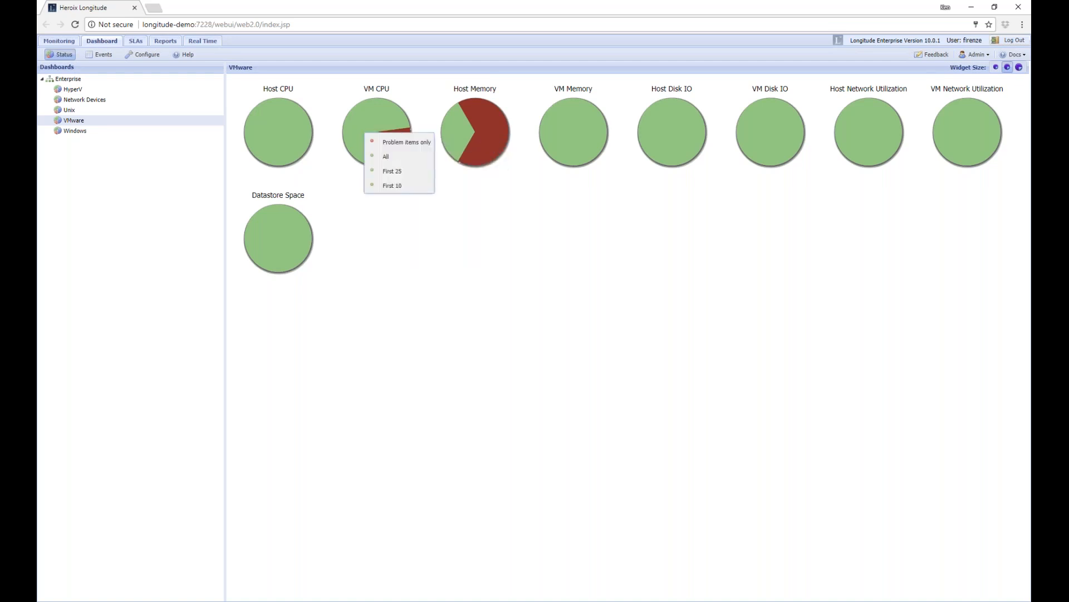
click(386, 156)
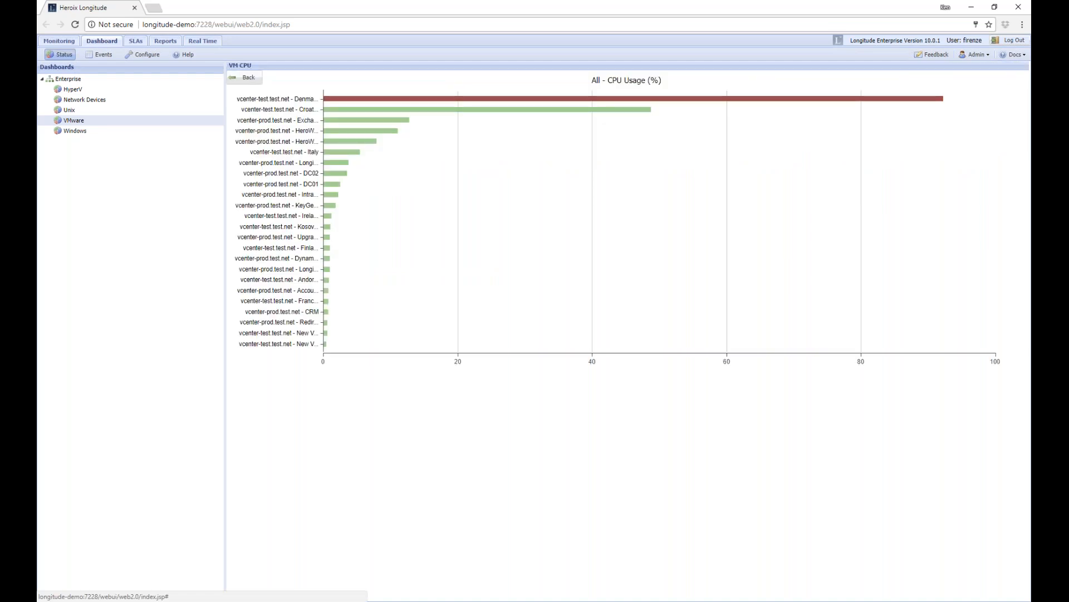
mouse_move(929, 104)
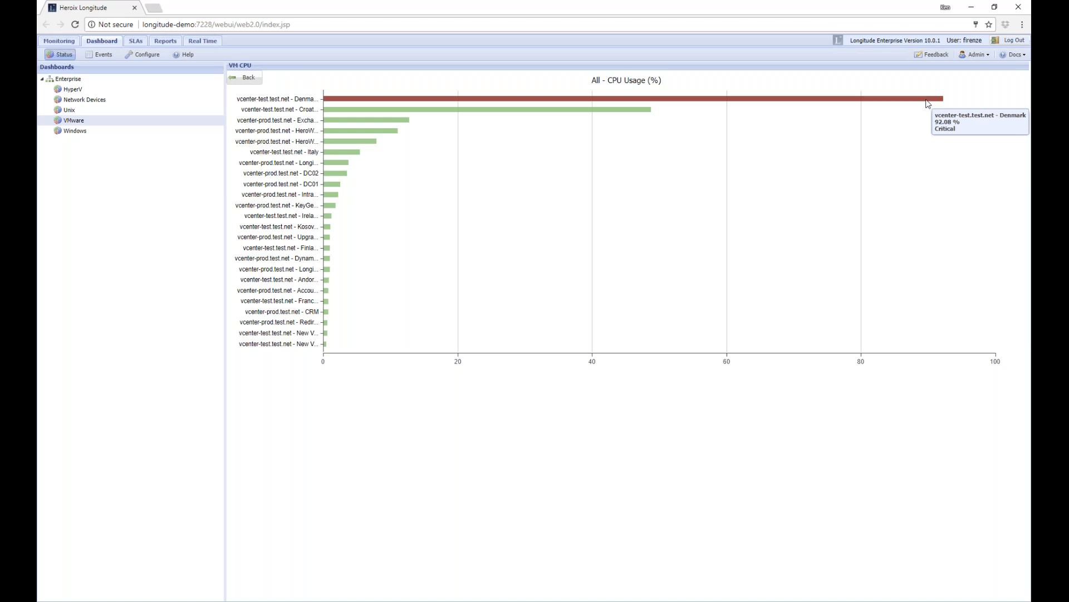
click(246, 78)
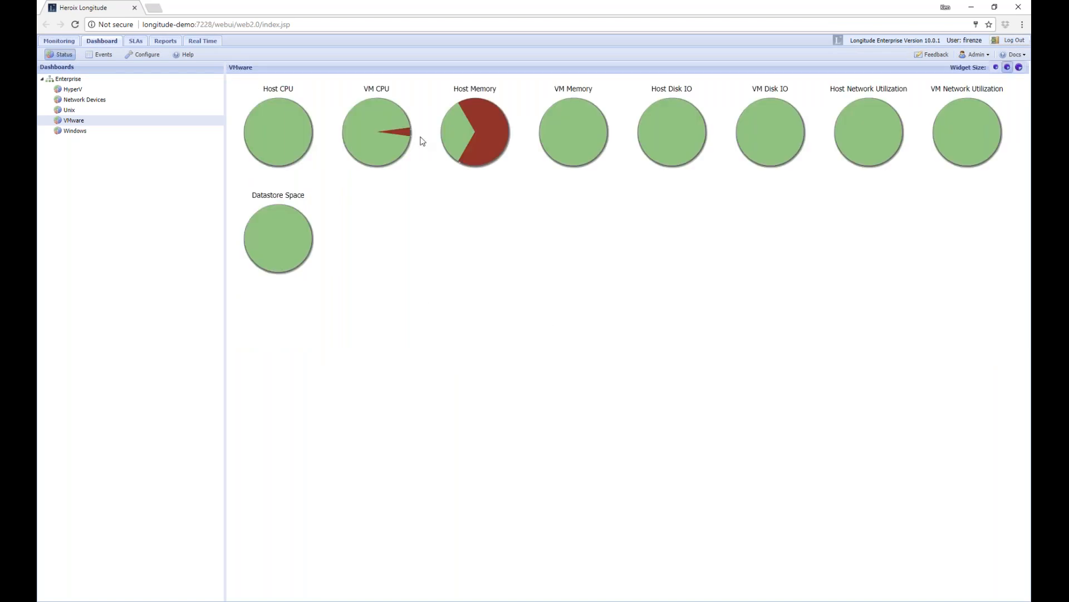
View only the problem items in the VM CPU chart, and go back to the VMware application events.
click(406, 134)
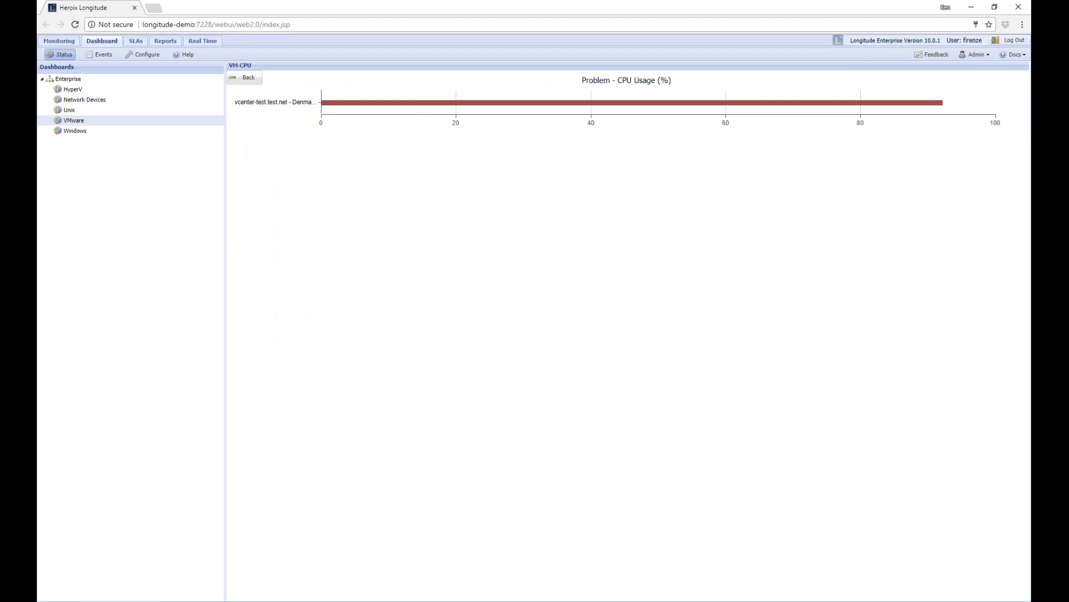
click(245, 77)
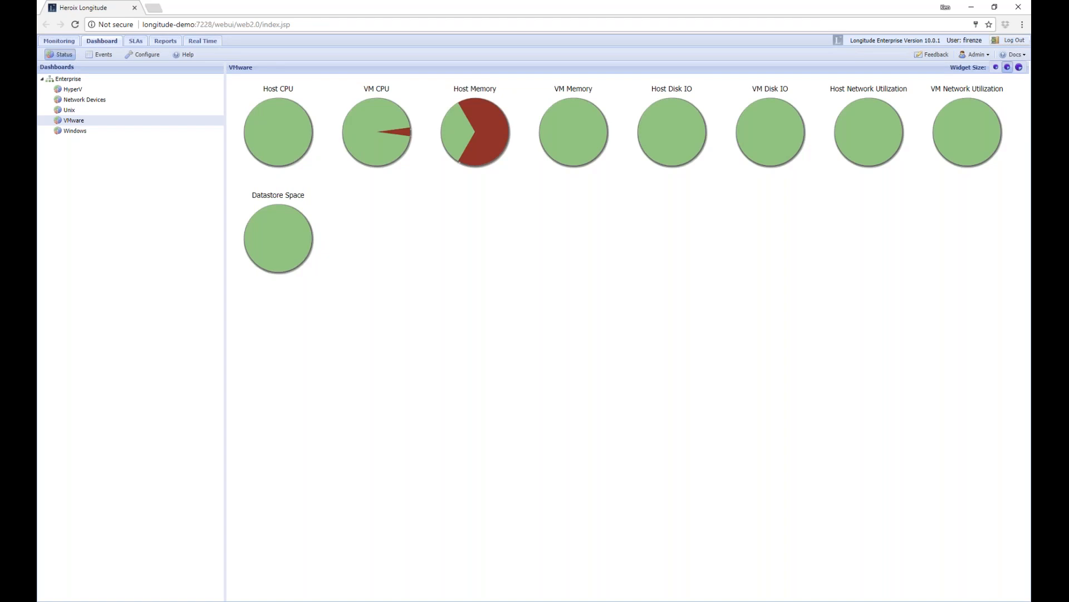
mouse_move(391, 135)
click(102, 56)
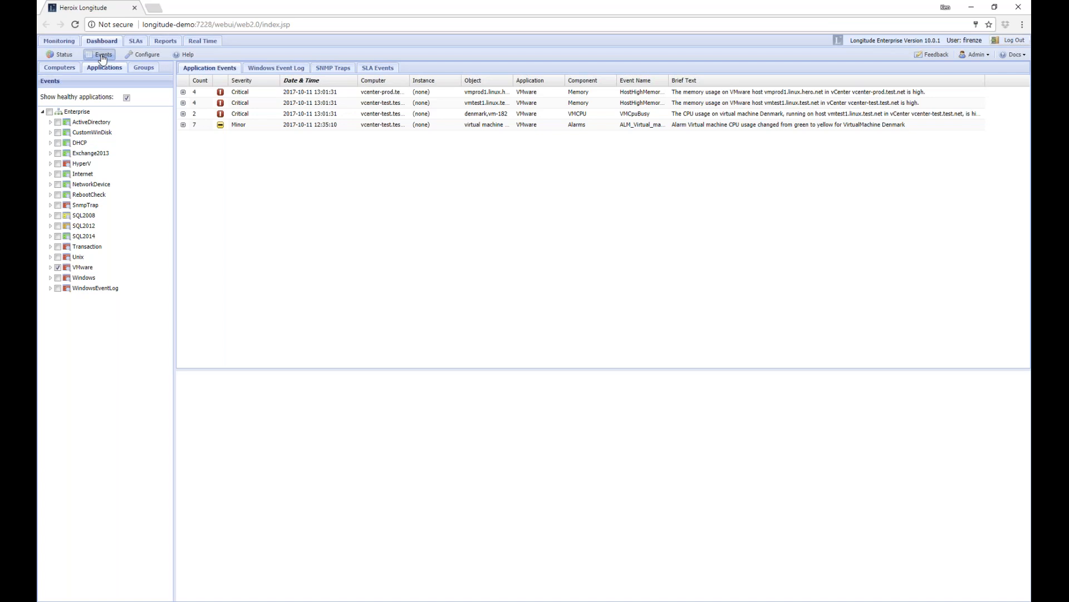
Open the VMWare Infrastructure Test Lab service level agreement, enlarge the page, and highlight the VMCPU degraded condition.
click(134, 42)
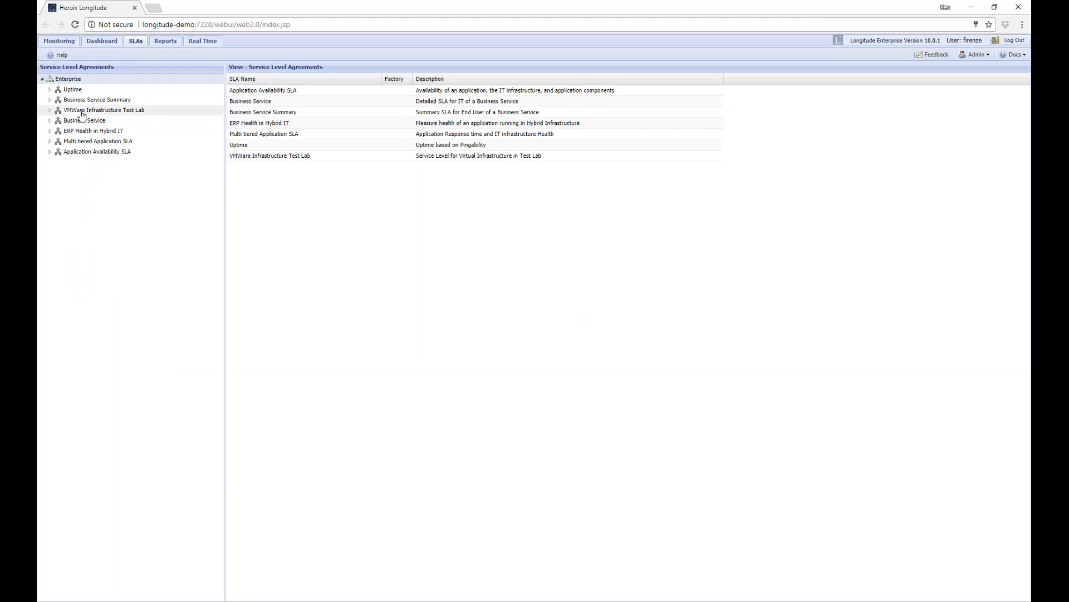
click(100, 111)
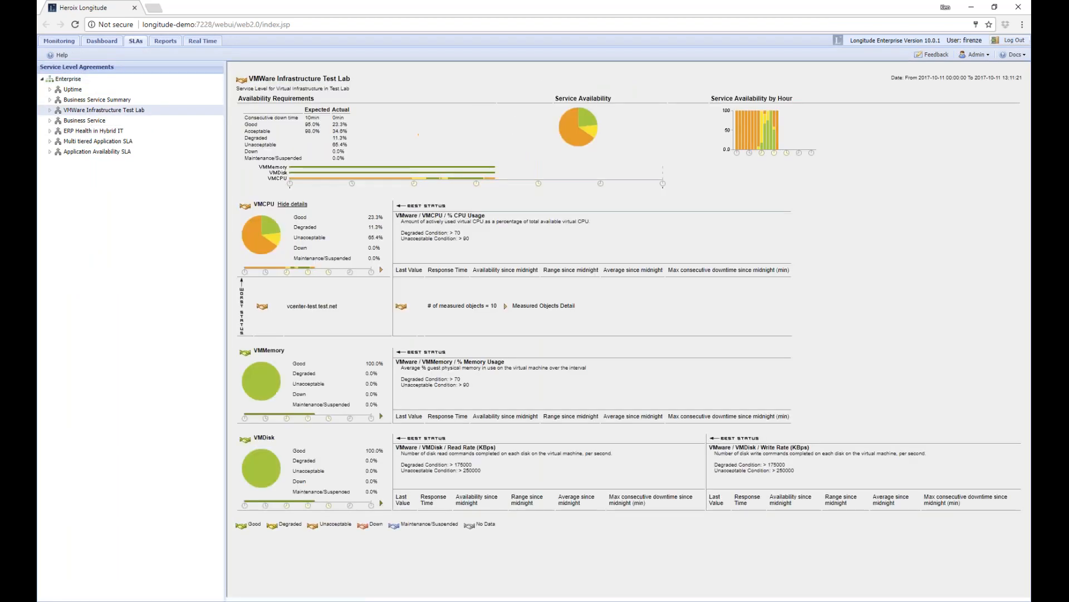
key(ctrl+plus)
key(ctrl+plus)
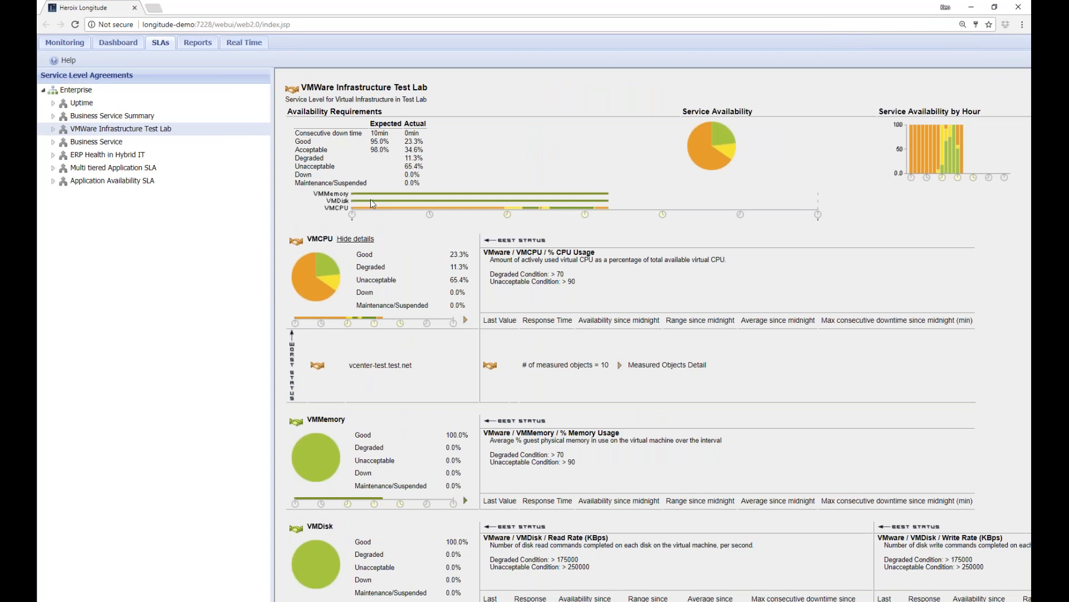
key(ctrl+plus)
key(ctrl+0)
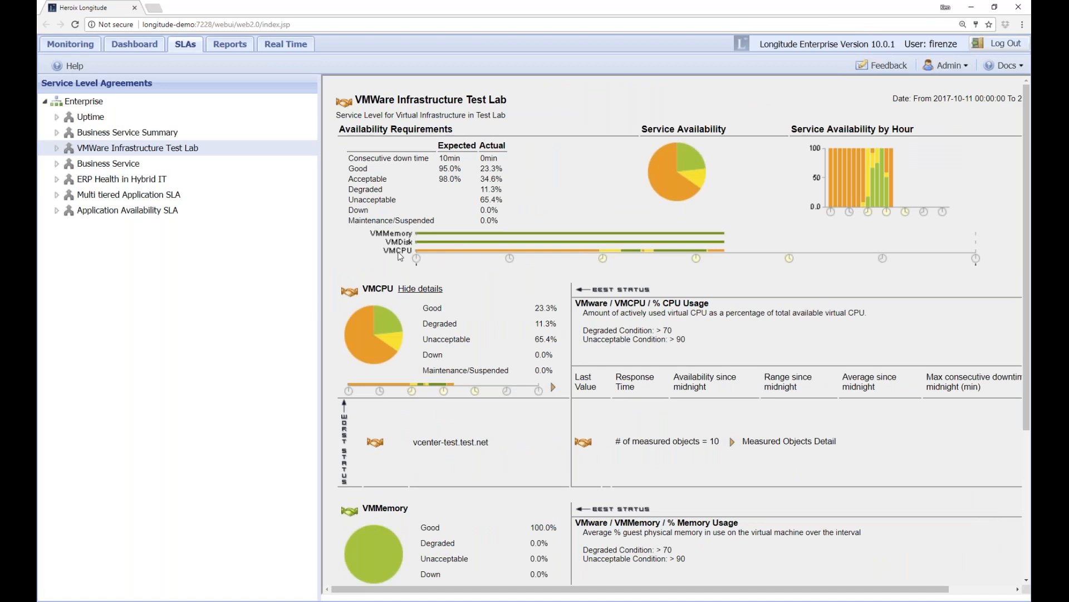
drag(674, 332, 583, 330)
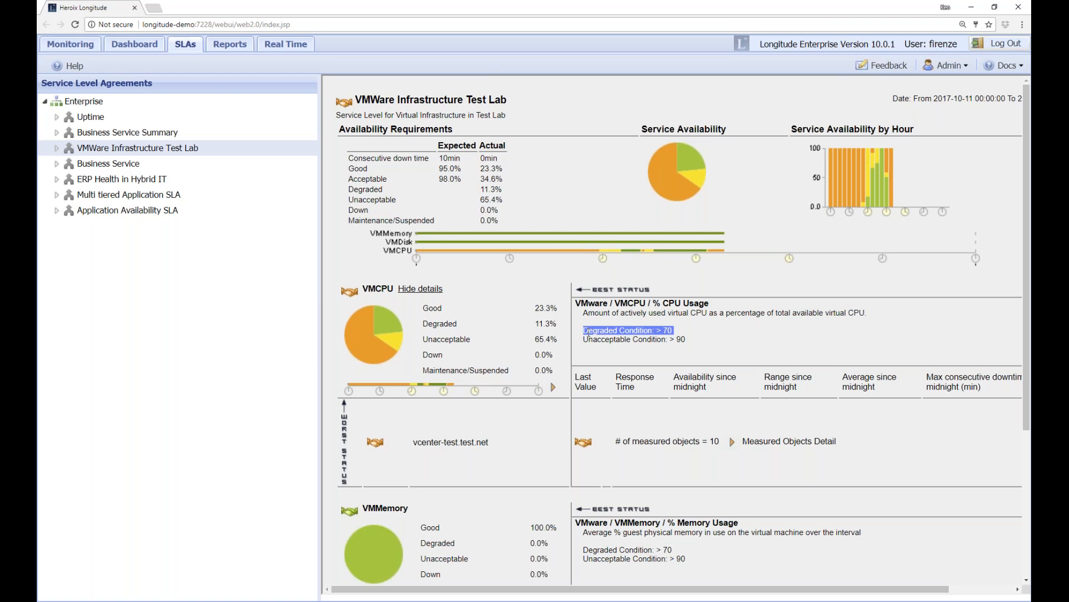
Highlight the VMCPU unacceptable condition, then expand and read through the measured objects detail for vcenter-test.test.net.
drag(714, 341, 585, 340)
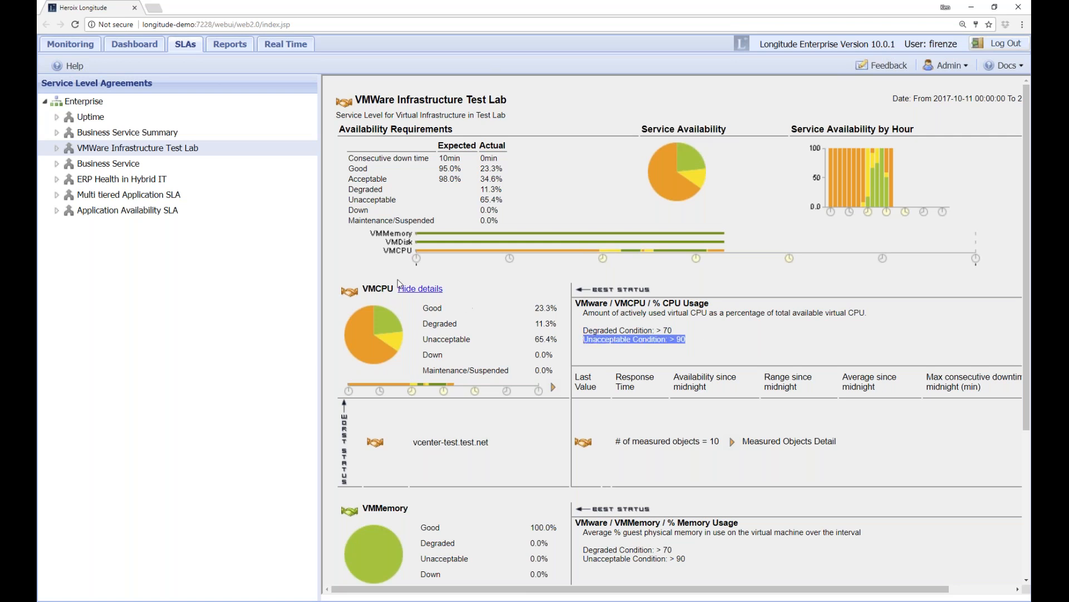
click(711, 270)
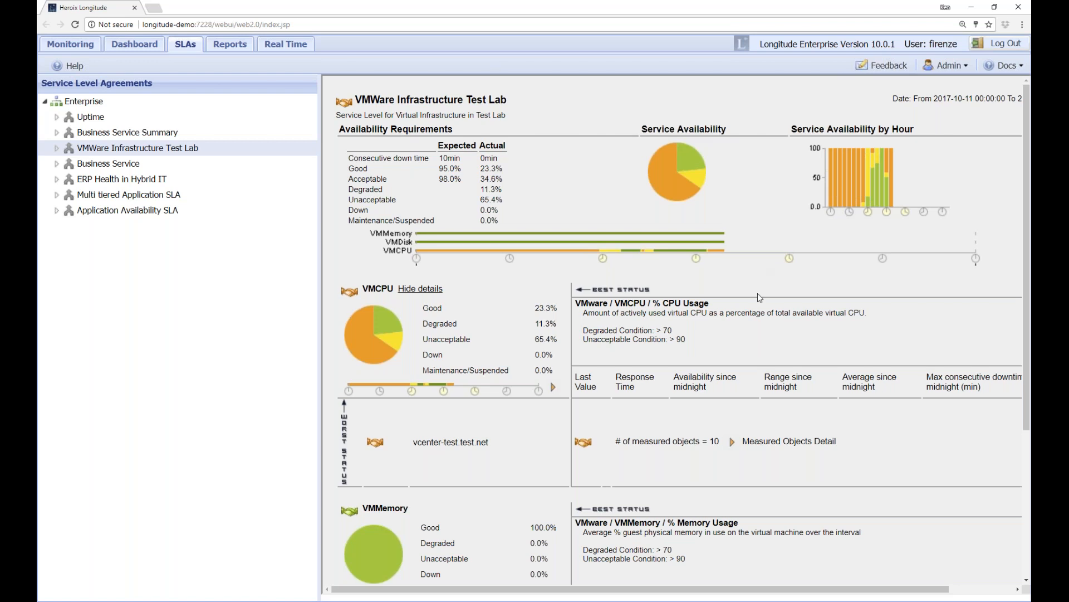
scroll(752, 328, down, 1)
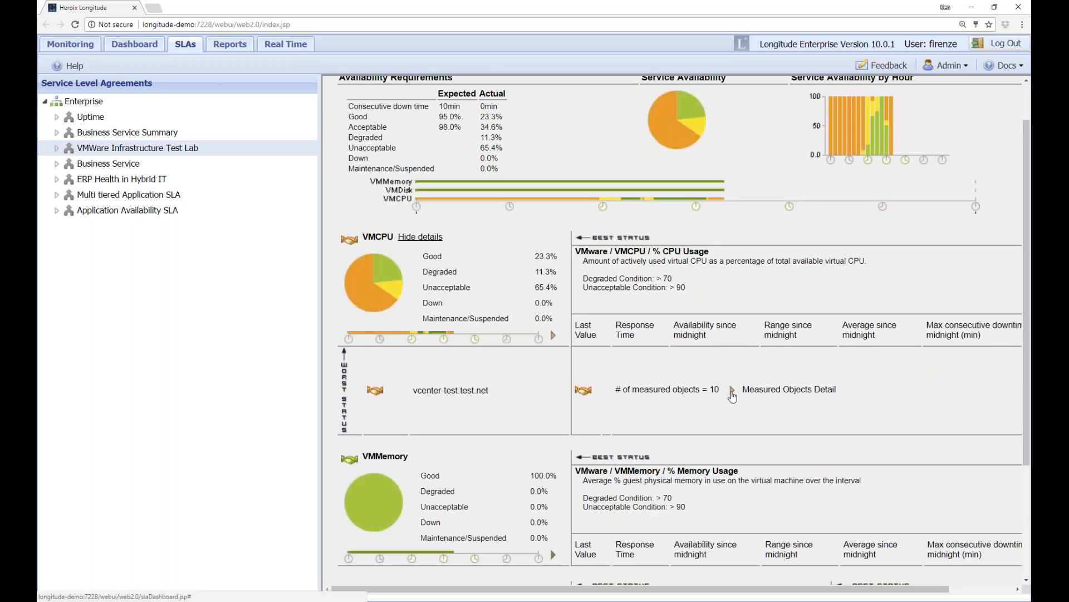
click(731, 391)
scroll(779, 388, down, 4)
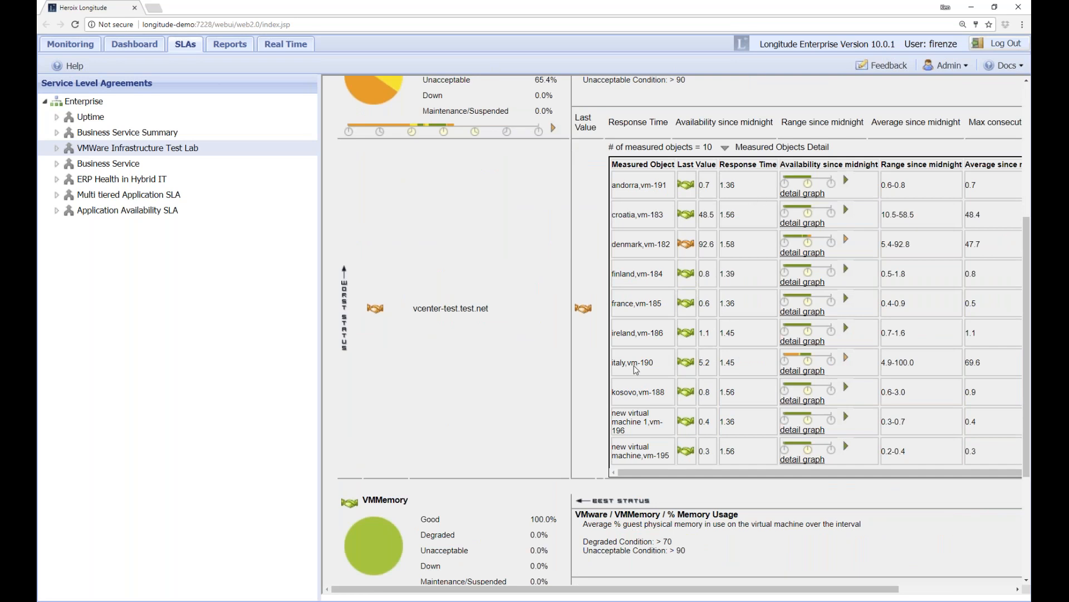
drag(655, 361, 611, 160)
click(678, 370)
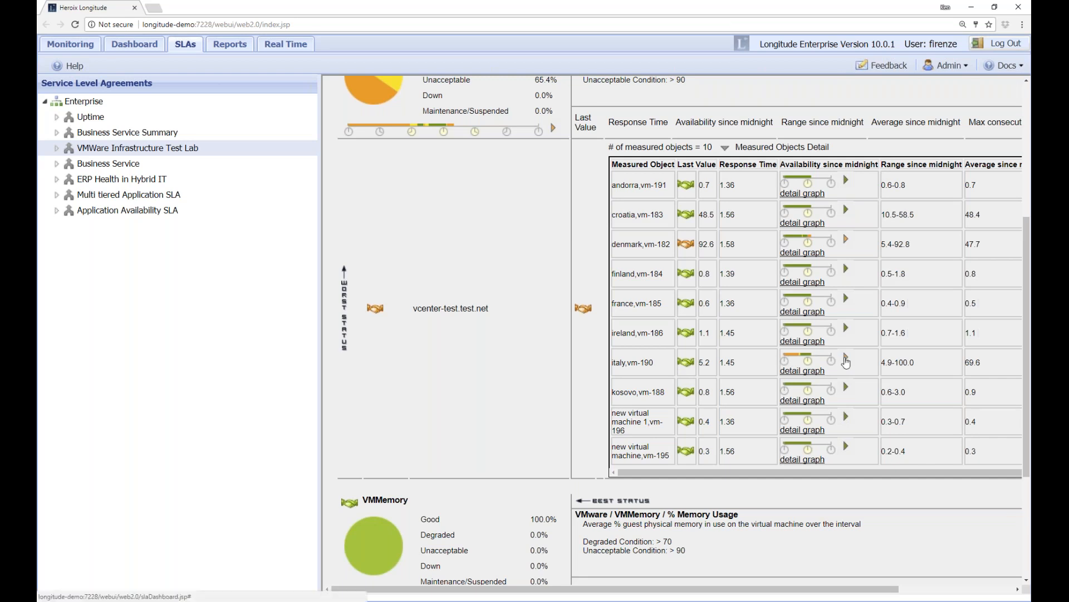
Review the hourly availability status of italy,vm-190 and view its CPU usage detail graph, closing both when done.
click(846, 359)
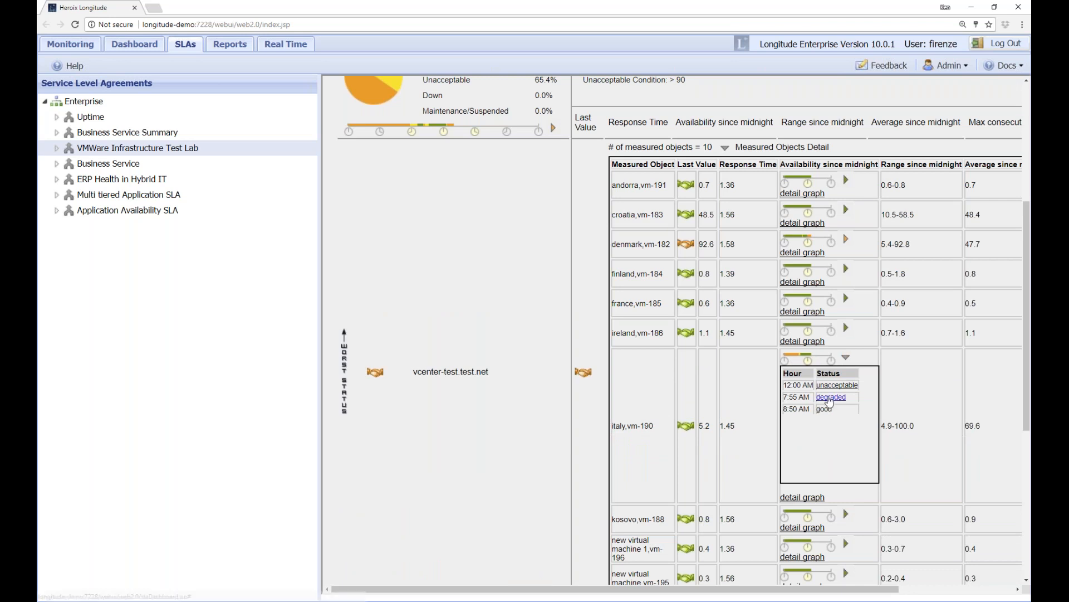
mouse_move(828, 401)
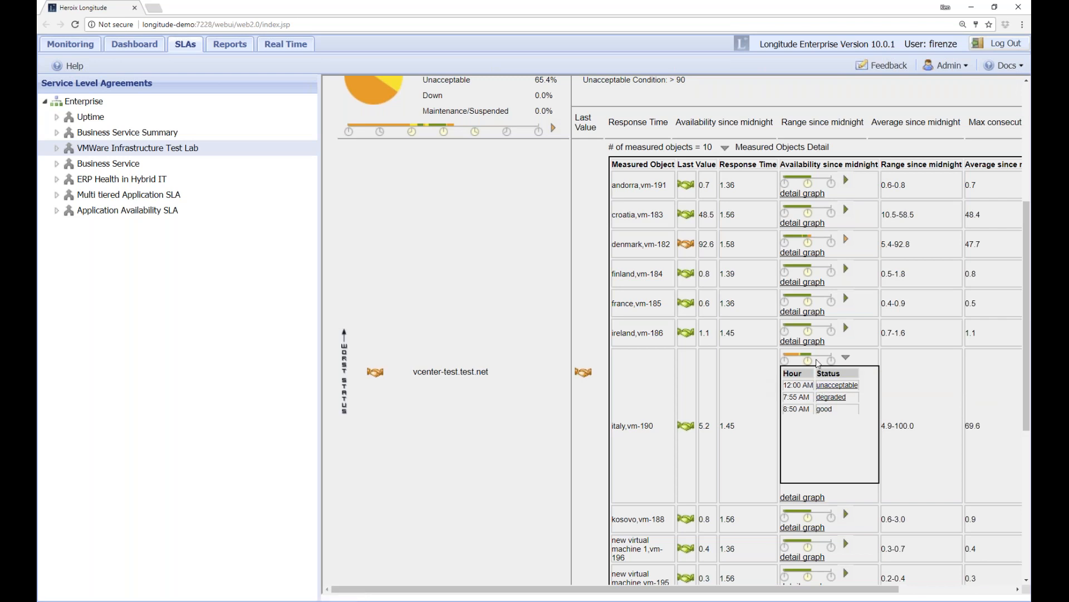
click(847, 358)
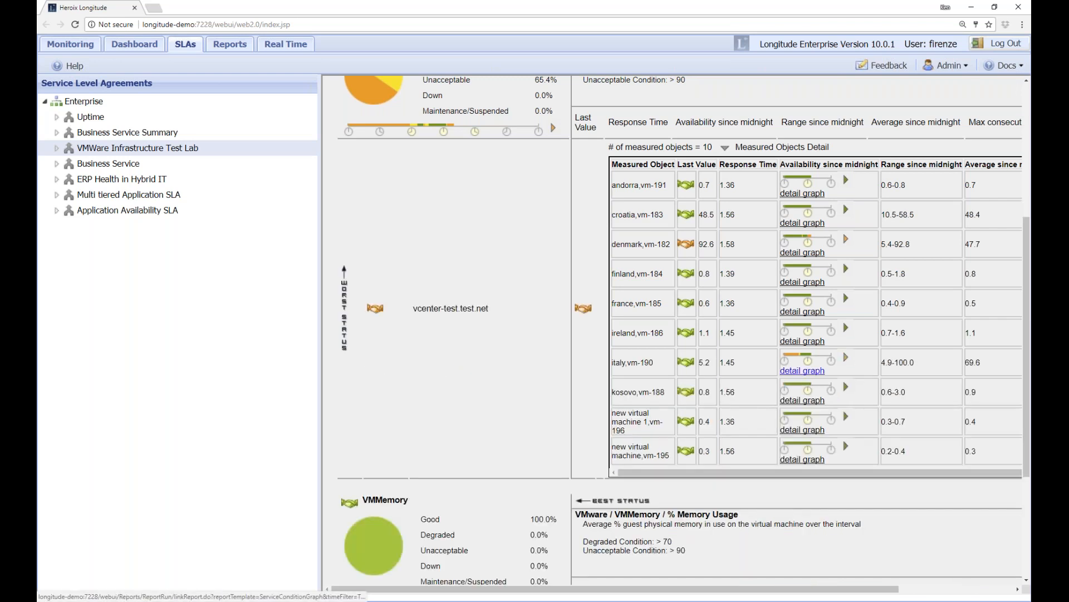
click(805, 372)
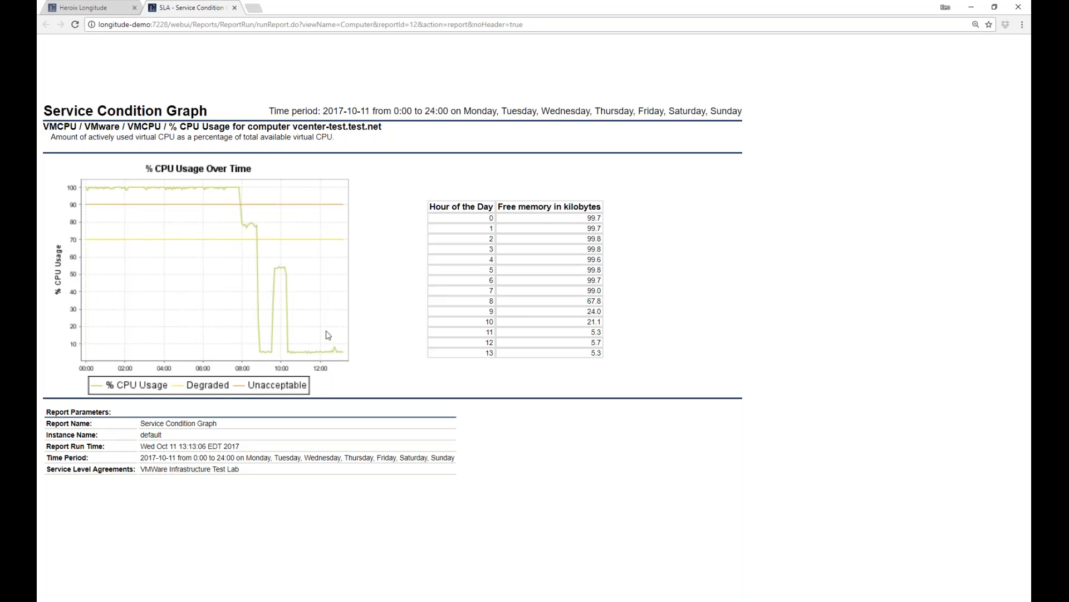
click(235, 7)
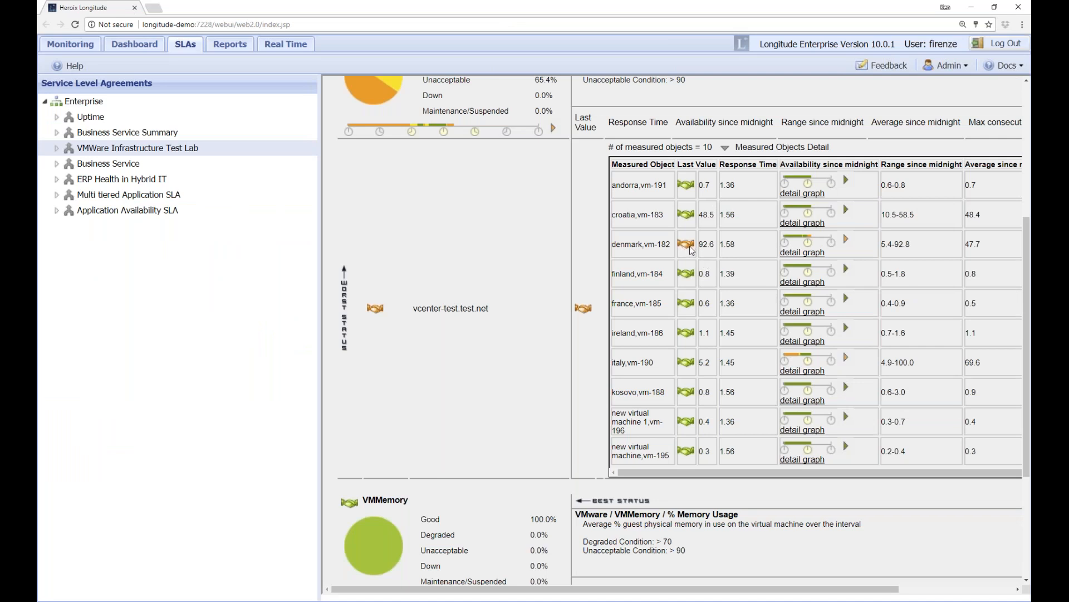
Review the hourly status and CPU usage detail graph of denmark,vm-182, and return the agreement page to default zoom.
click(846, 238)
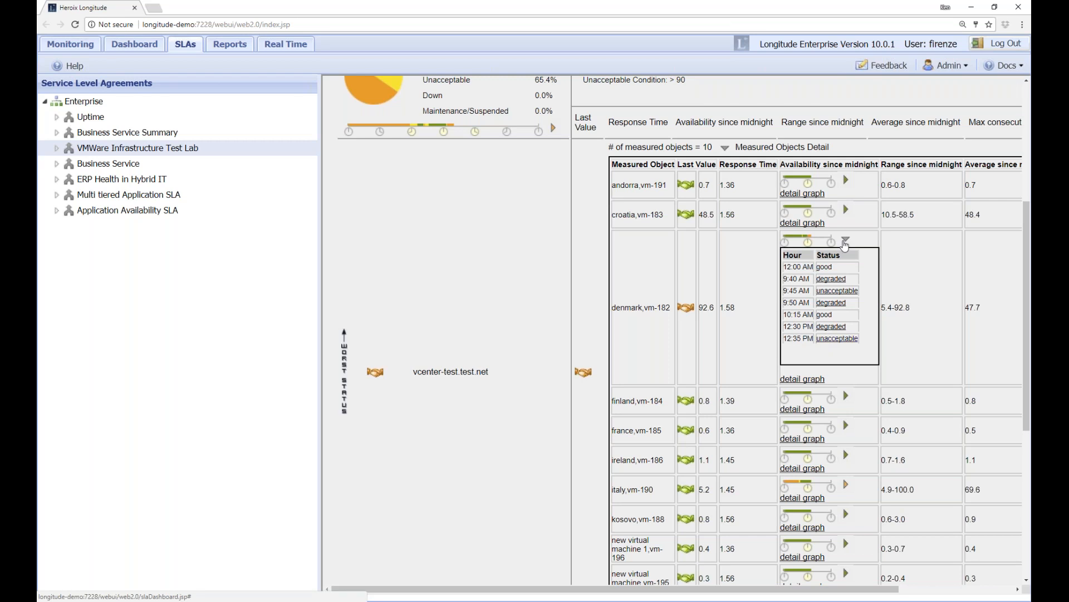
click(845, 243)
click(808, 258)
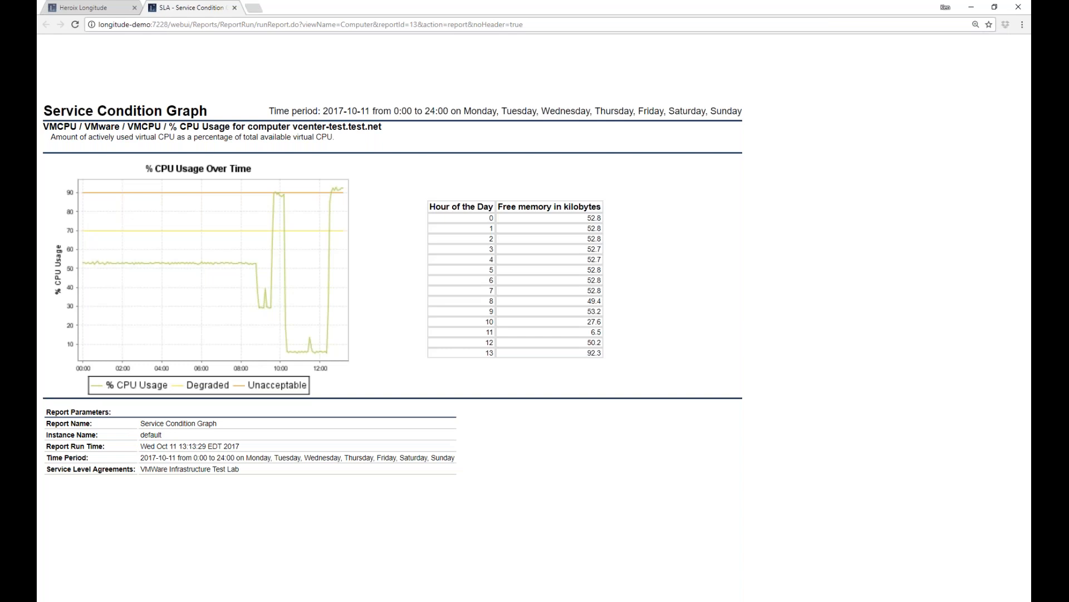
click(234, 8)
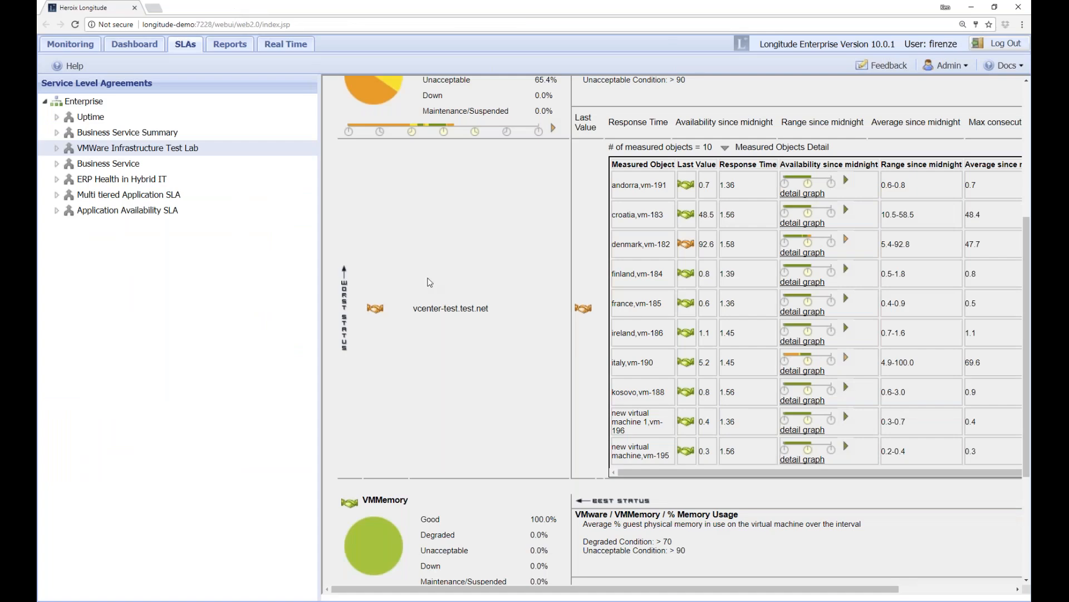
key(ctrl+0)
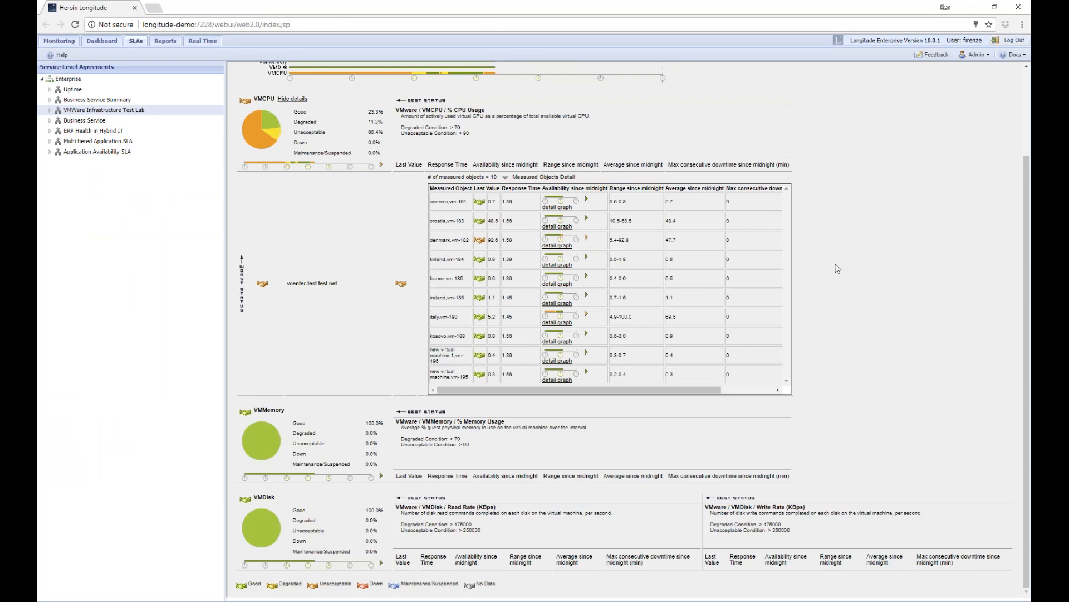
scroll(838, 268, up, 2)
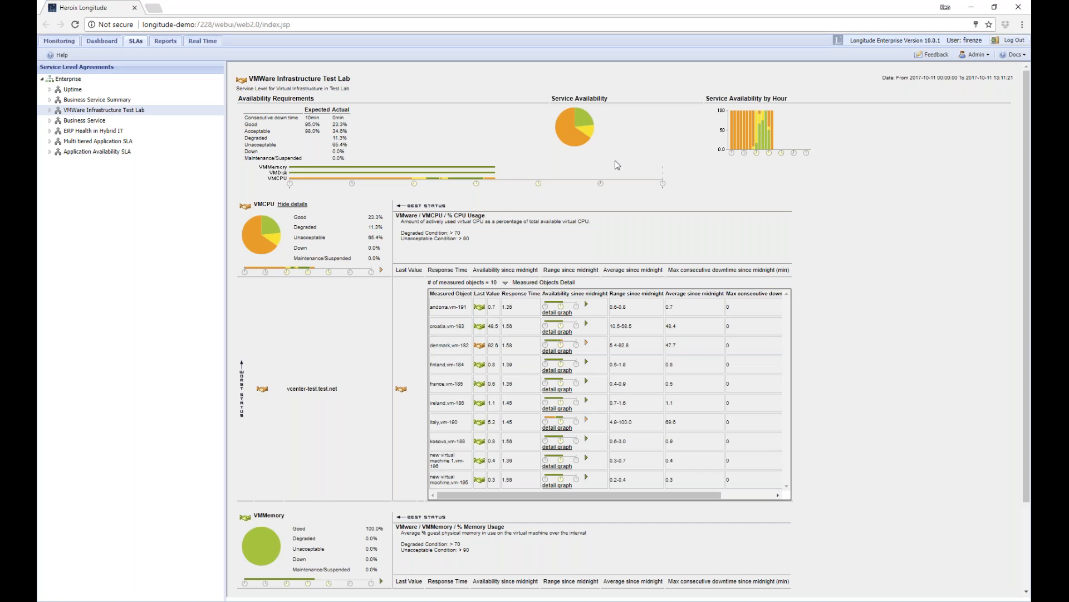
Return to the VMware application events and highlight the full description of Denmark's VMCpuBusy event.
click(109, 45)
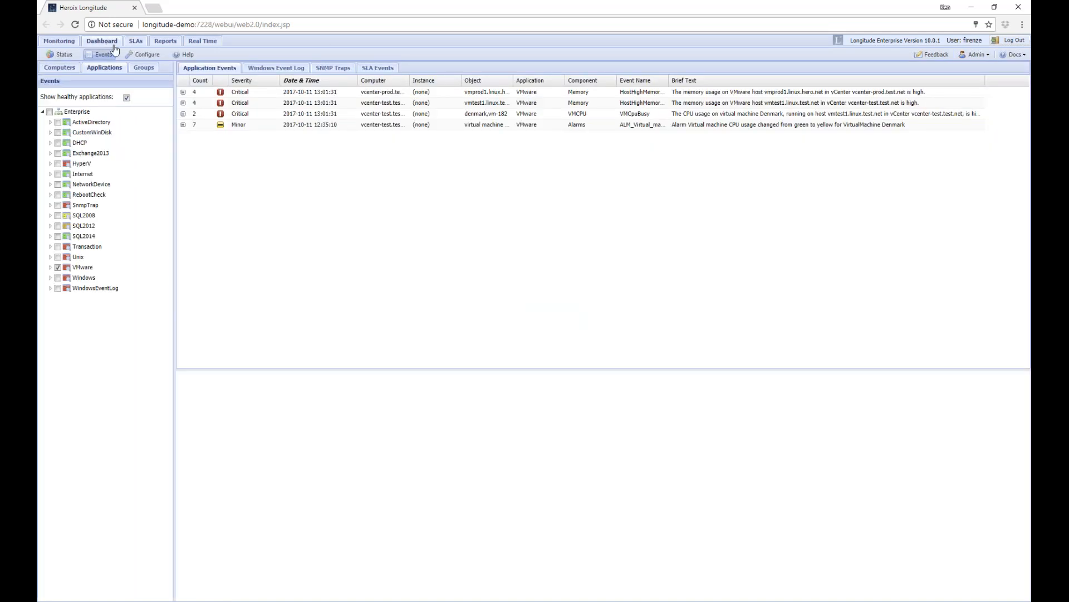
click(459, 114)
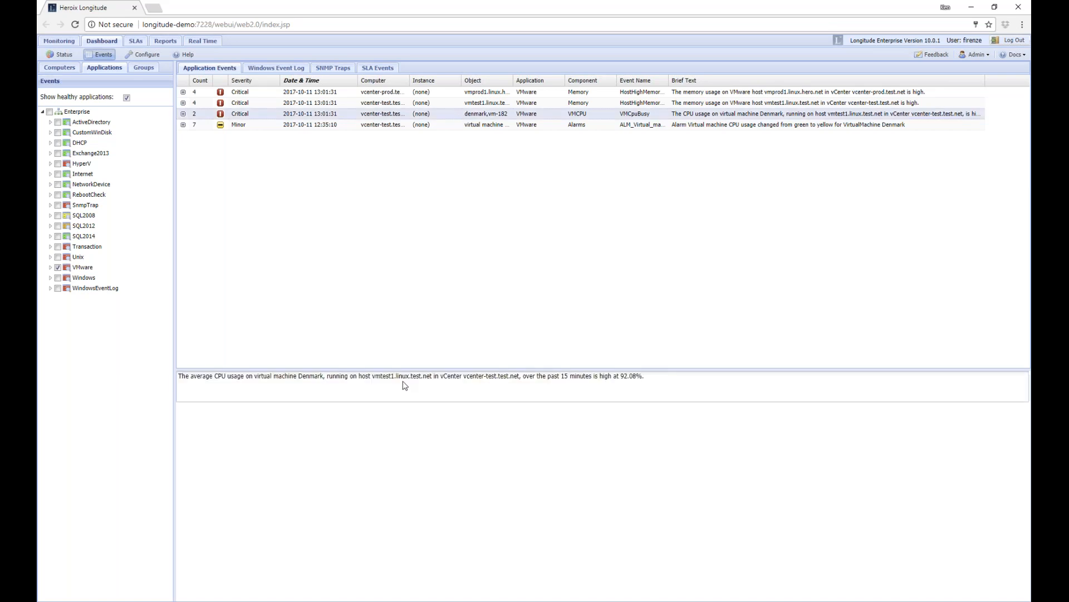
drag(644, 377, 168, 376)
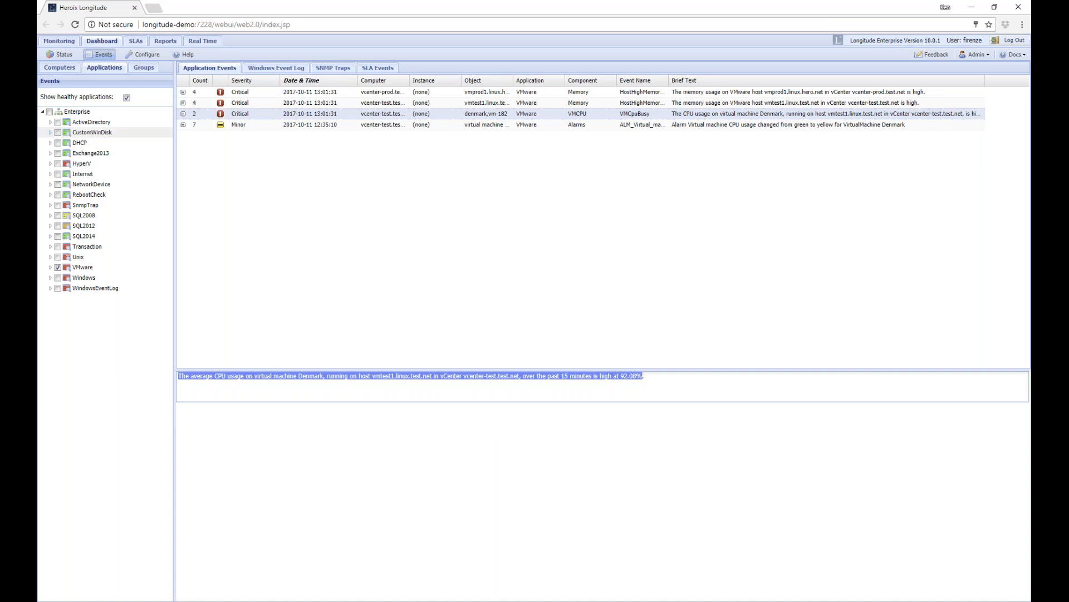
Open the event configuration for VMCpuBusy and set the global value of VMCPUUsagePctMax to 75.
click(139, 58)
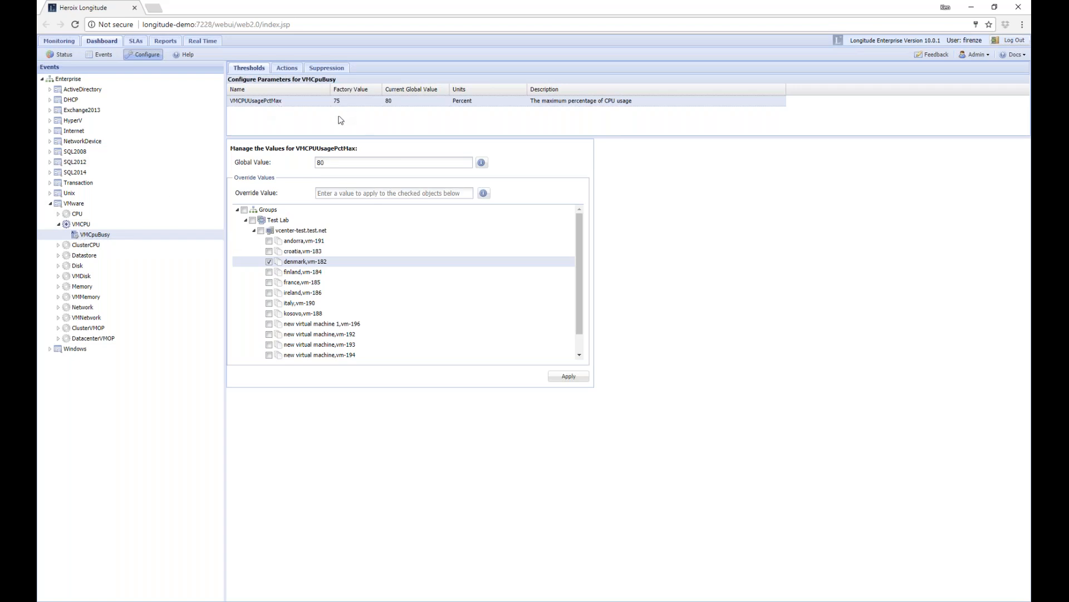
click(326, 166)
double_click(321, 162)
text(75)
Set an override value of 85 for ireland,vm-186 and apply the VMCPUUsagePctMax threshold changes.
click(269, 292)
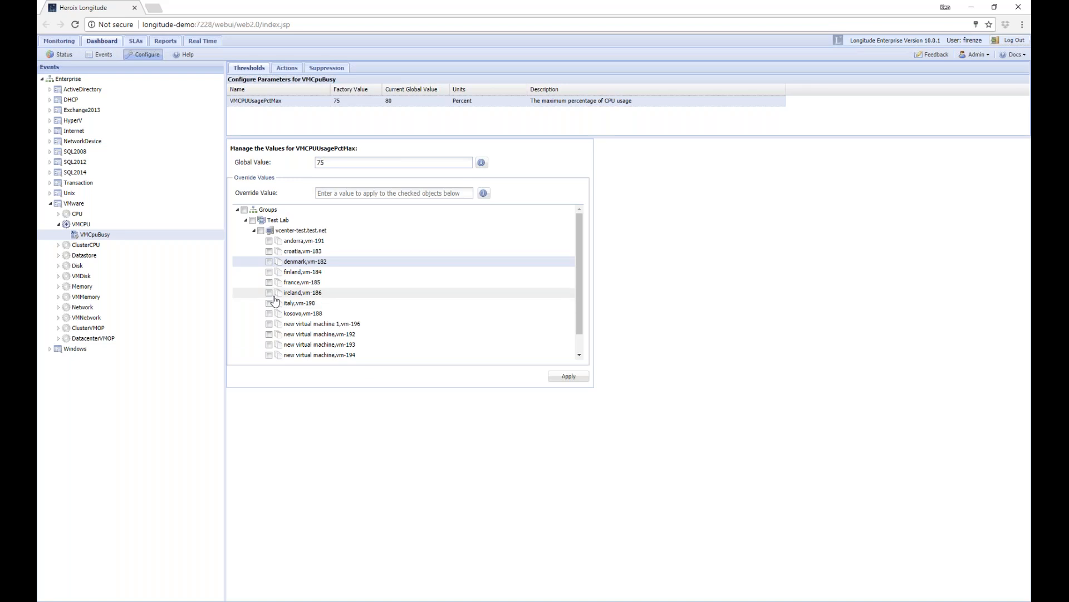
click(336, 193)
text(85)
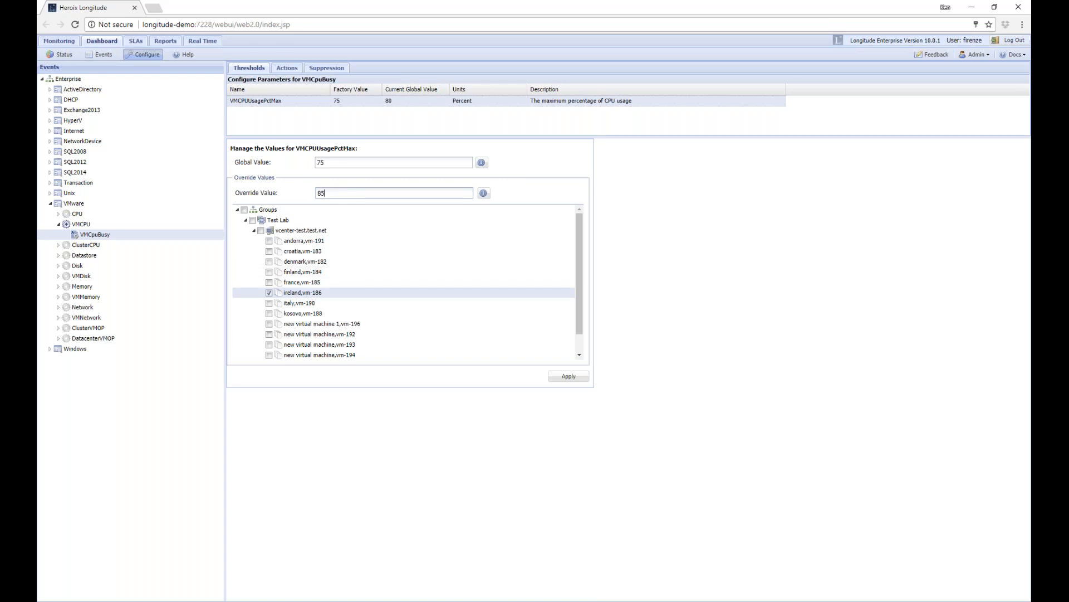
click(568, 376)
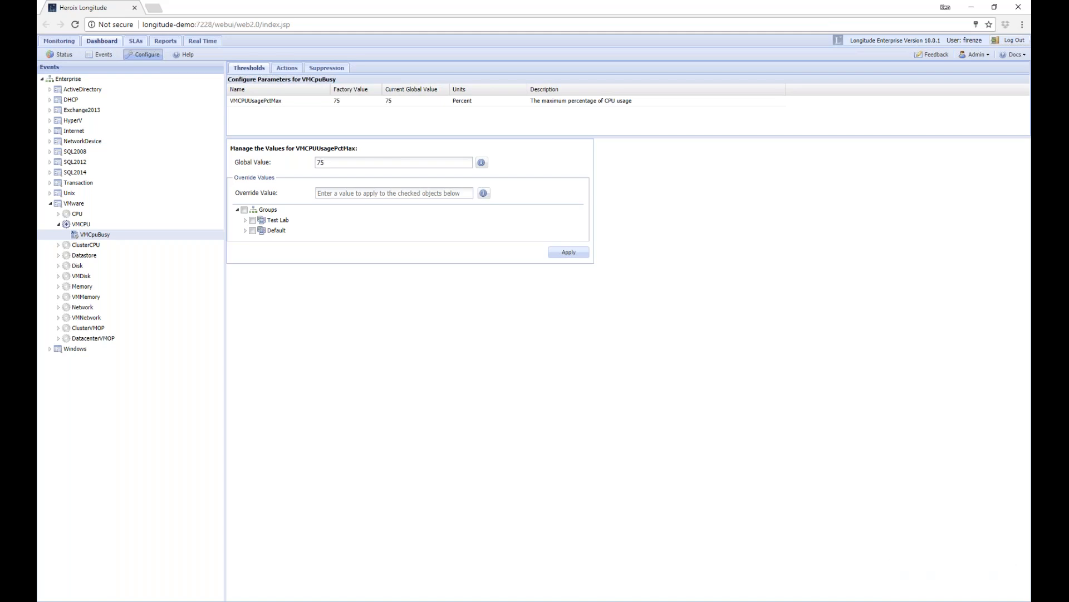
In Action 1 of VMCpuBusy, enable text to phone with Bell Mobility as provider and enter the recipient's phone number.
click(287, 67)
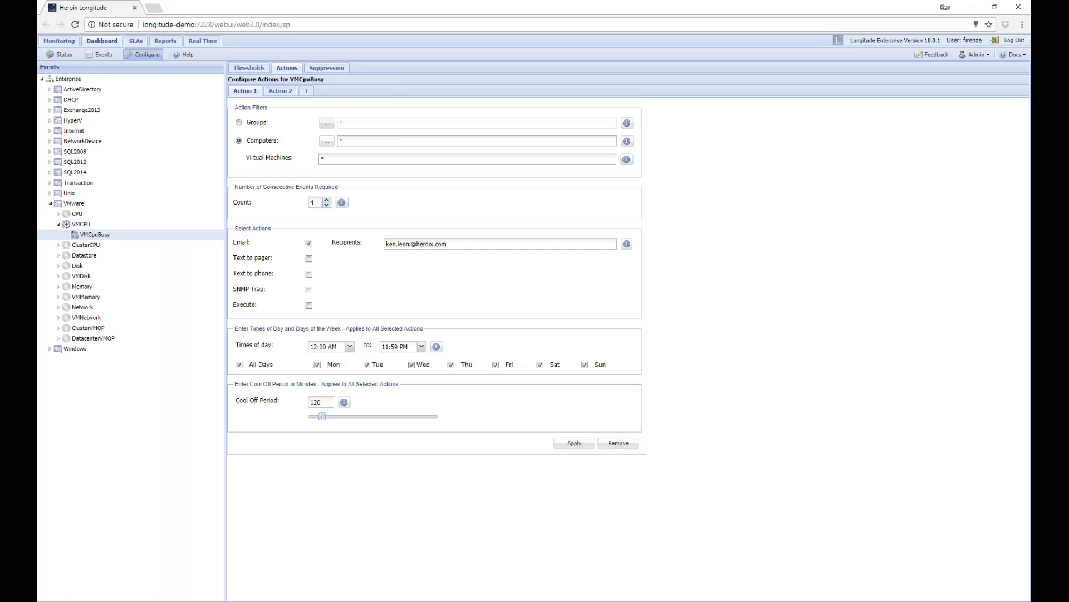
click(309, 275)
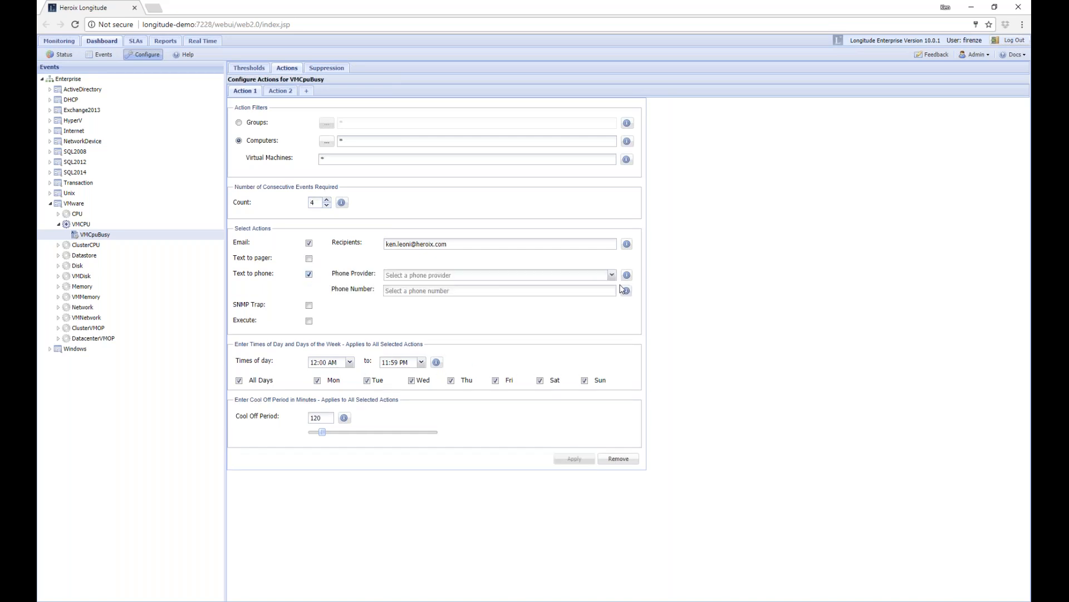
click(611, 275)
drag(613, 303, 614, 360)
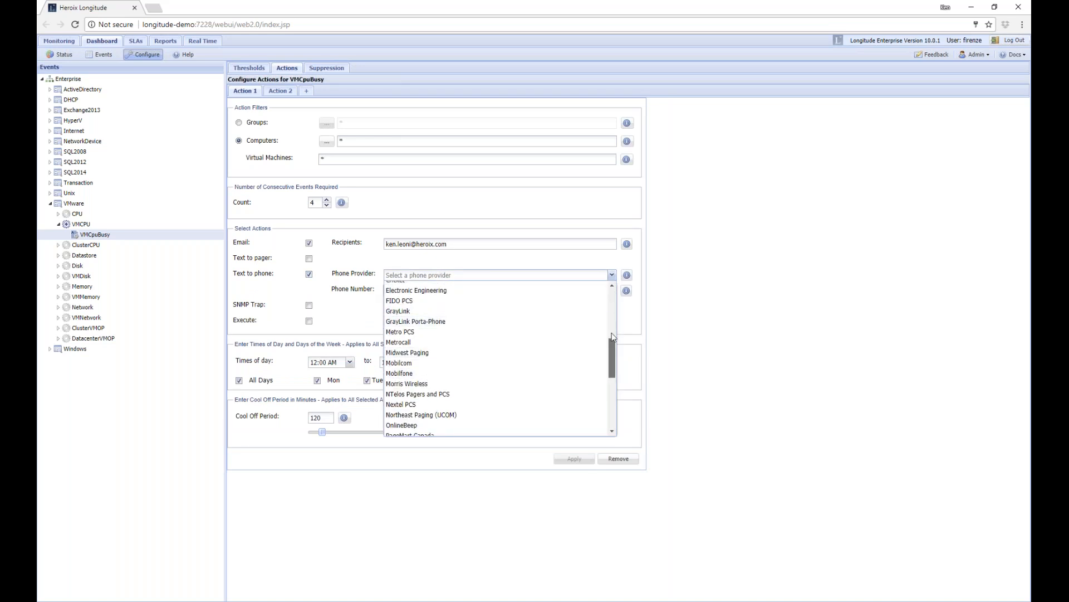
drag(612, 358, 612, 325)
click(421, 305)
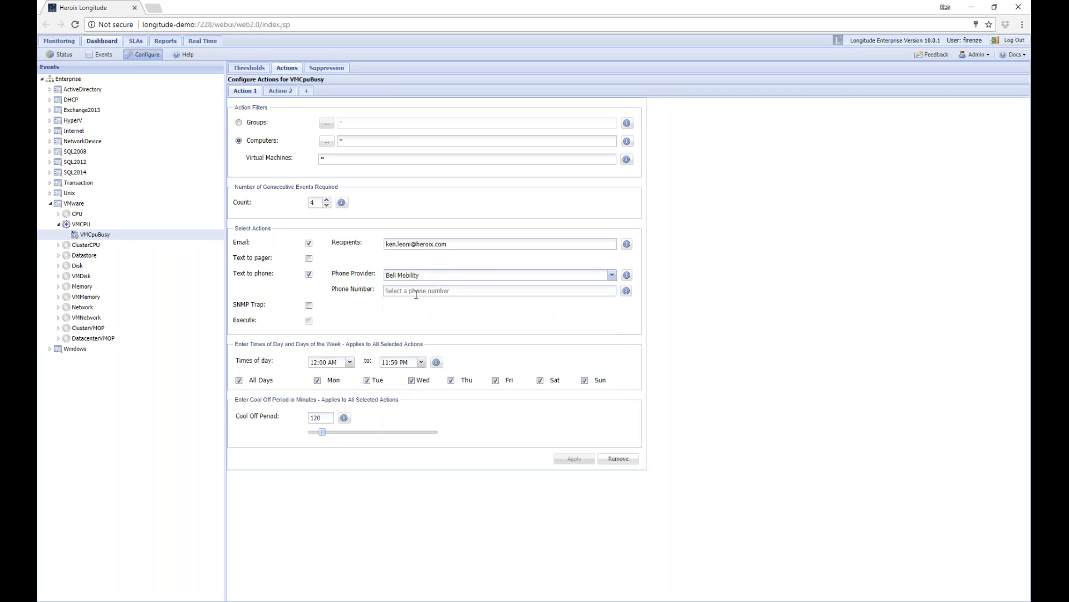
click(416, 294)
text(5551212)
Enable the execute action briefly to see its command option, disable it again, and view the settings of Action 2.
click(310, 322)
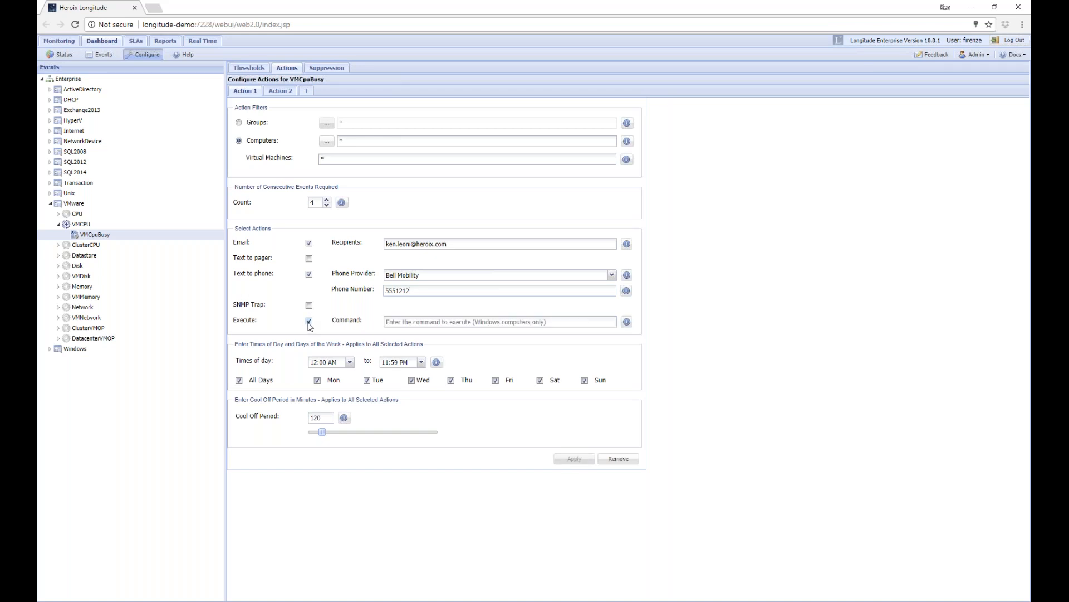
click(309, 322)
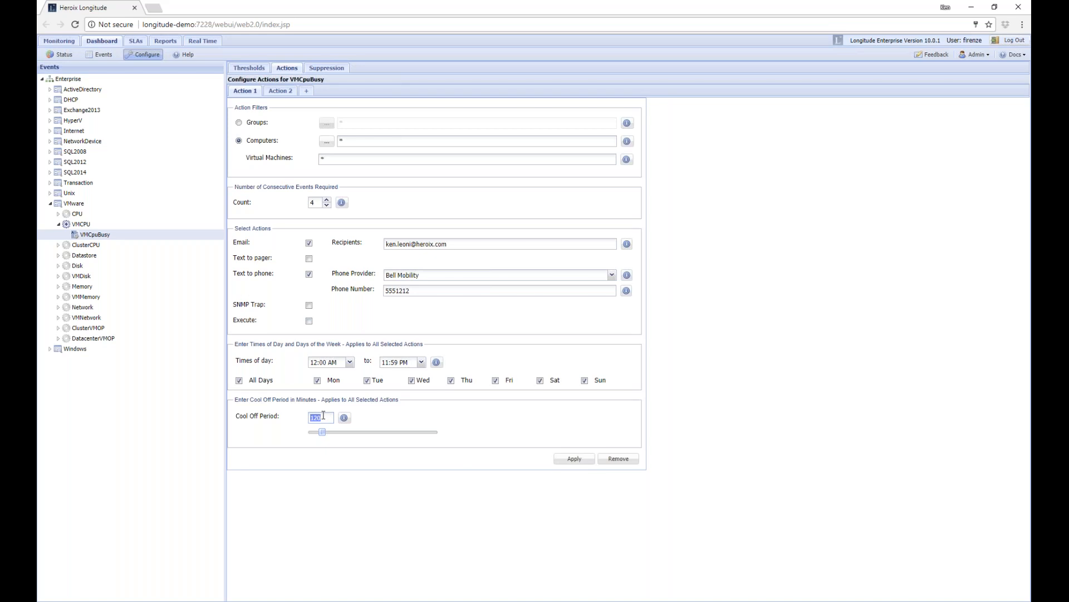
click(279, 92)
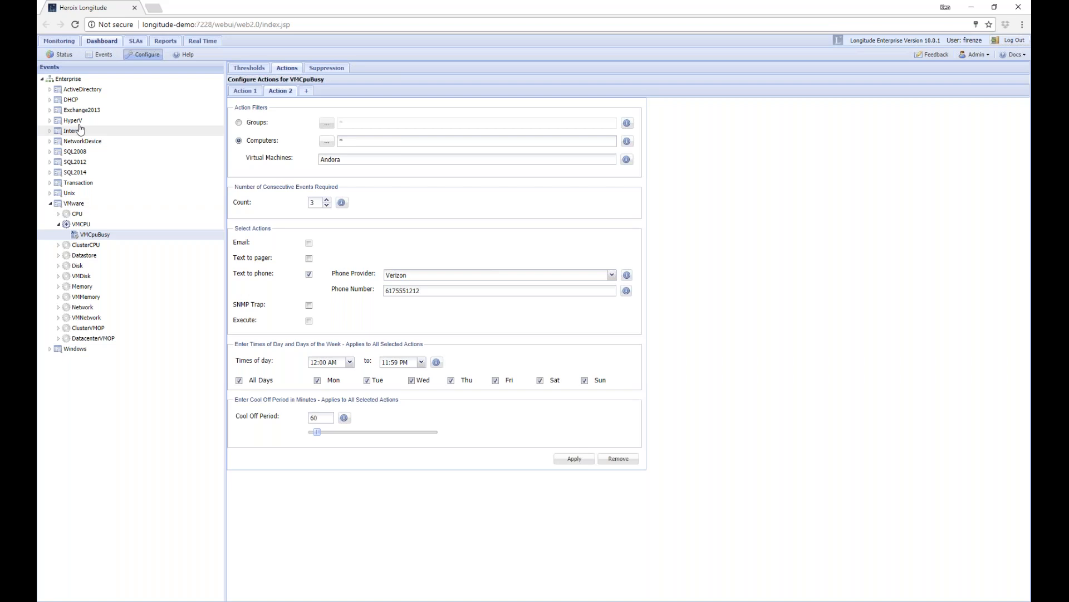
Show the Windows application events and highlight the description of the CPUSTRES high CPU process event on SQL2012.test.net.
click(98, 55)
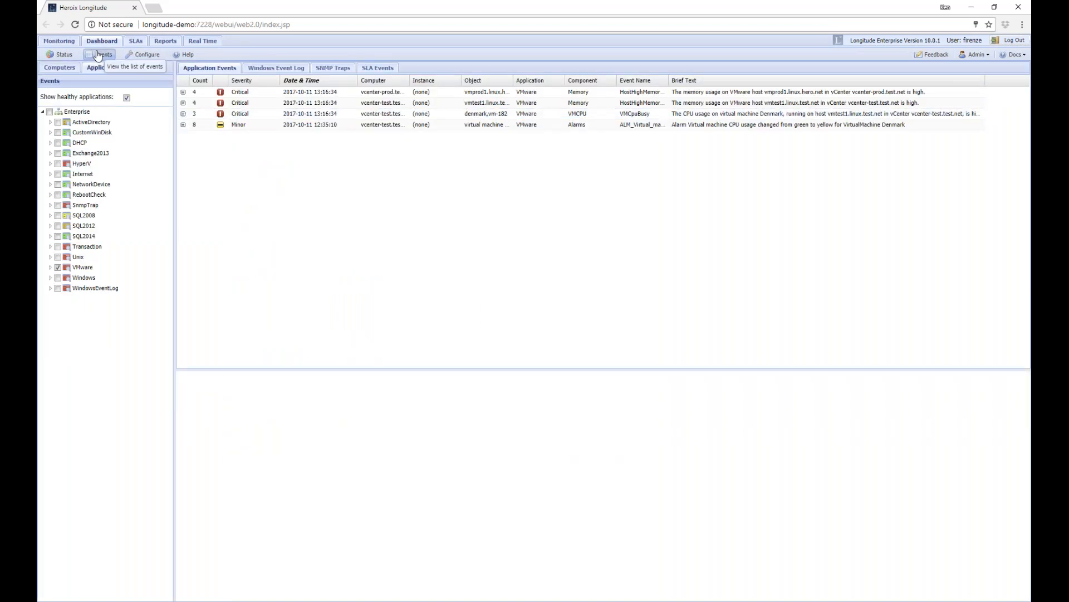
click(58, 278)
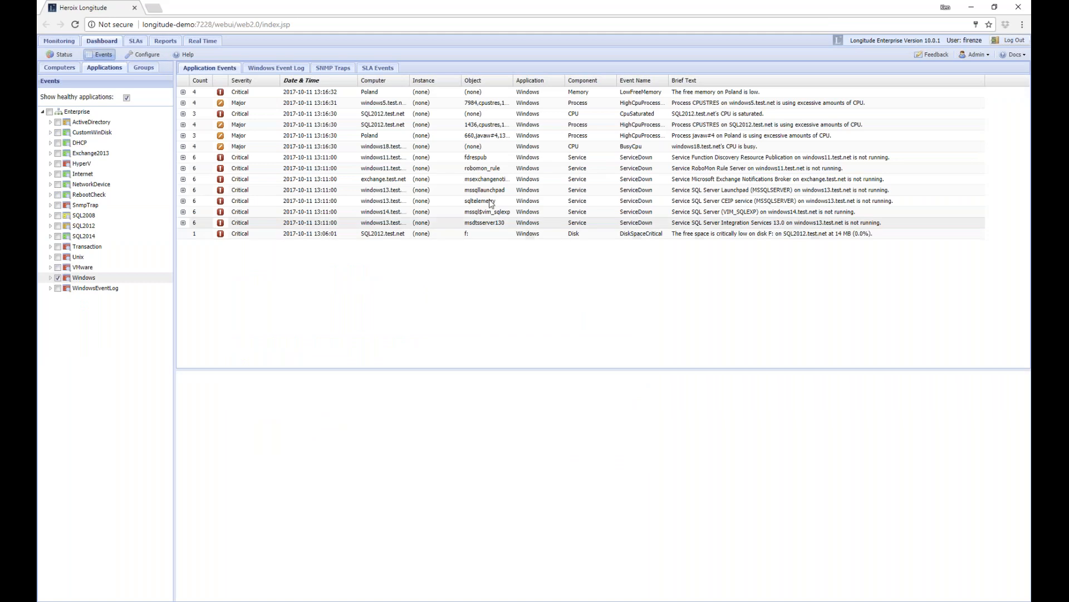
click(483, 124)
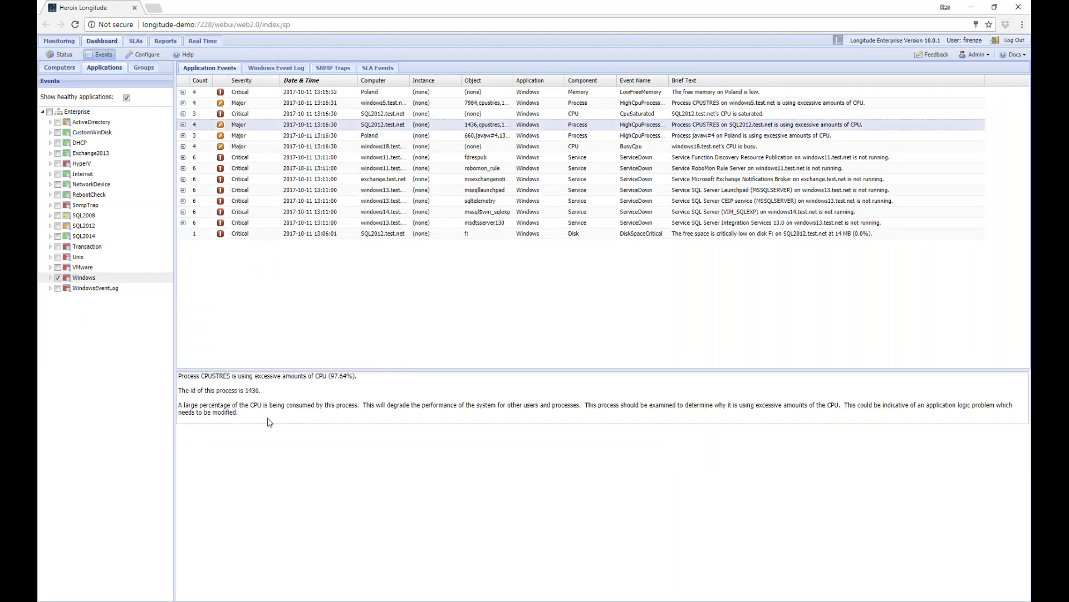
drag(359, 377, 176, 377)
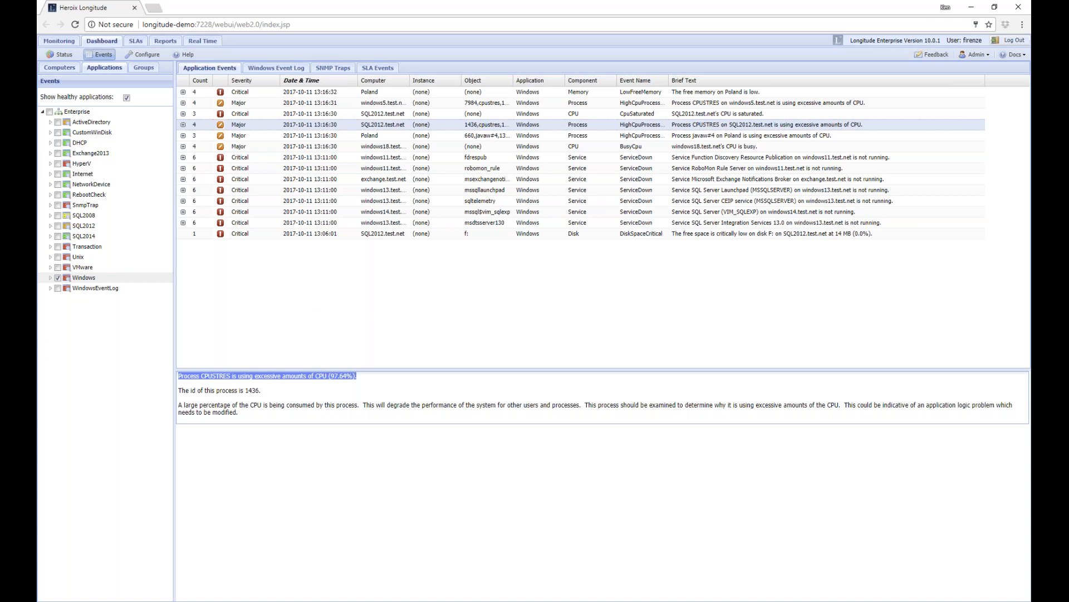
Check the report date range and generate the Application Events report of all events for vcenter-test.test.net.
click(165, 41)
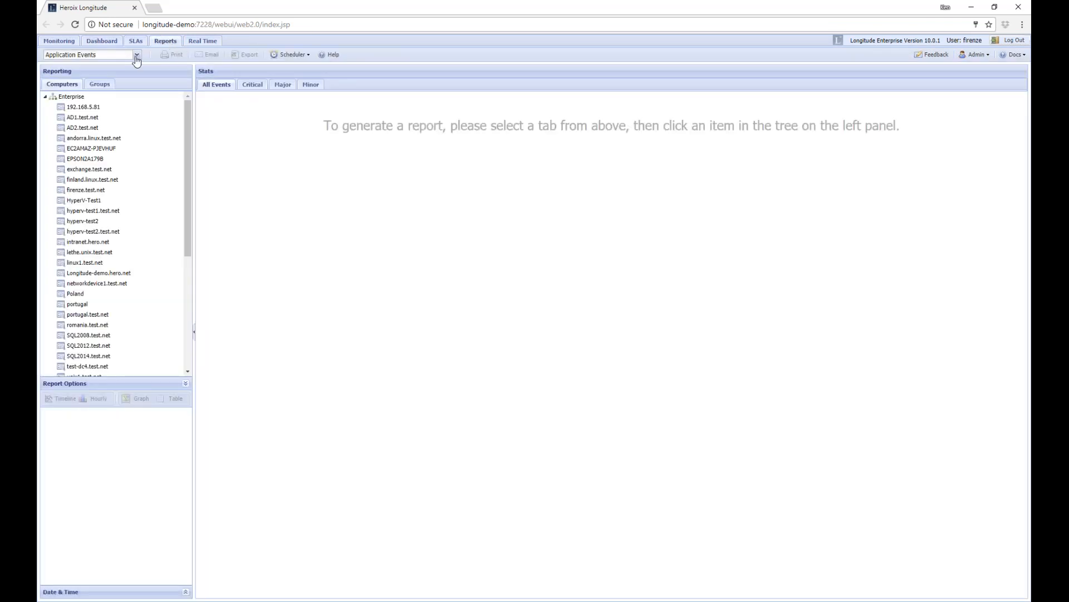
click(136, 55)
scroll(113, 196, down, 1)
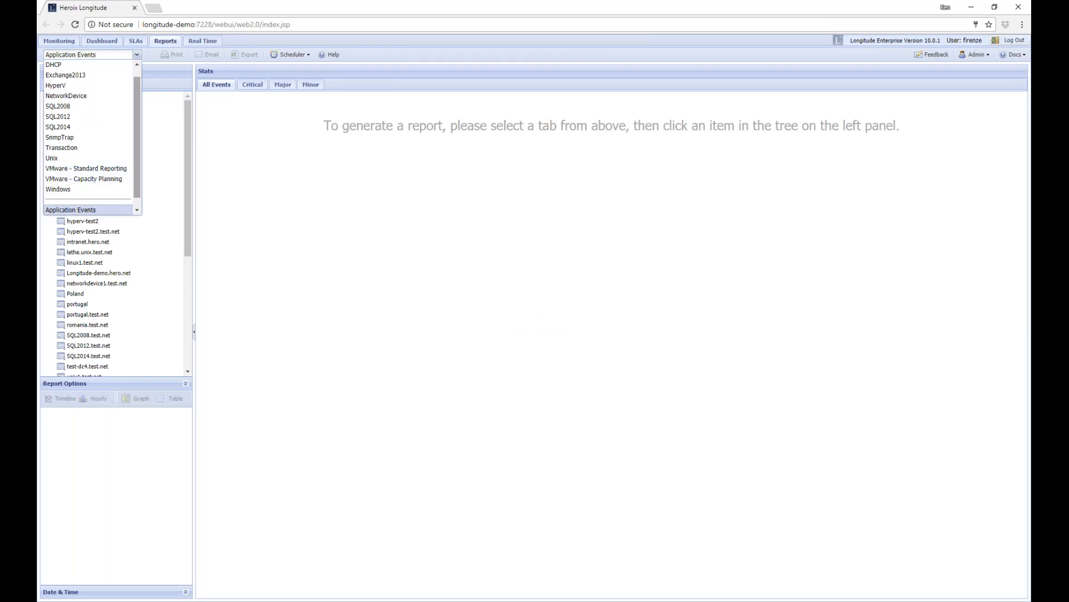
click(91, 202)
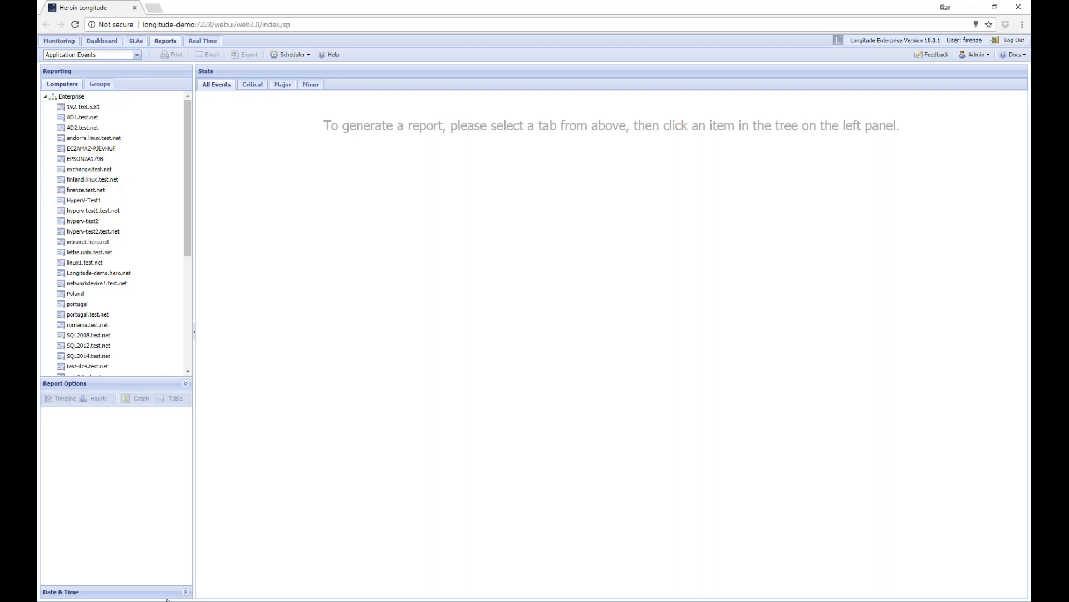
click(185, 591)
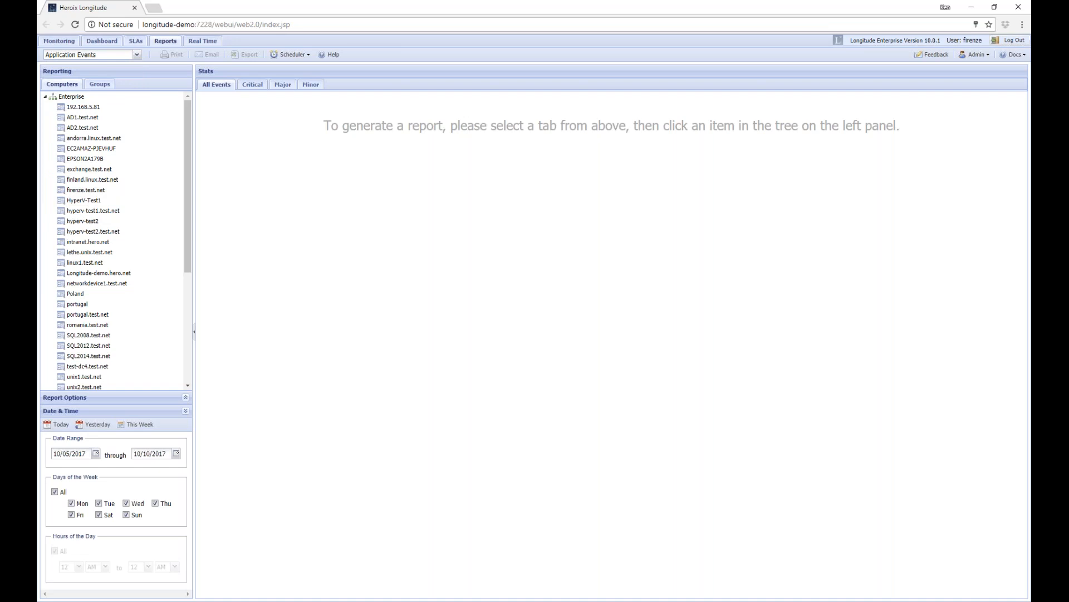
click(186, 412)
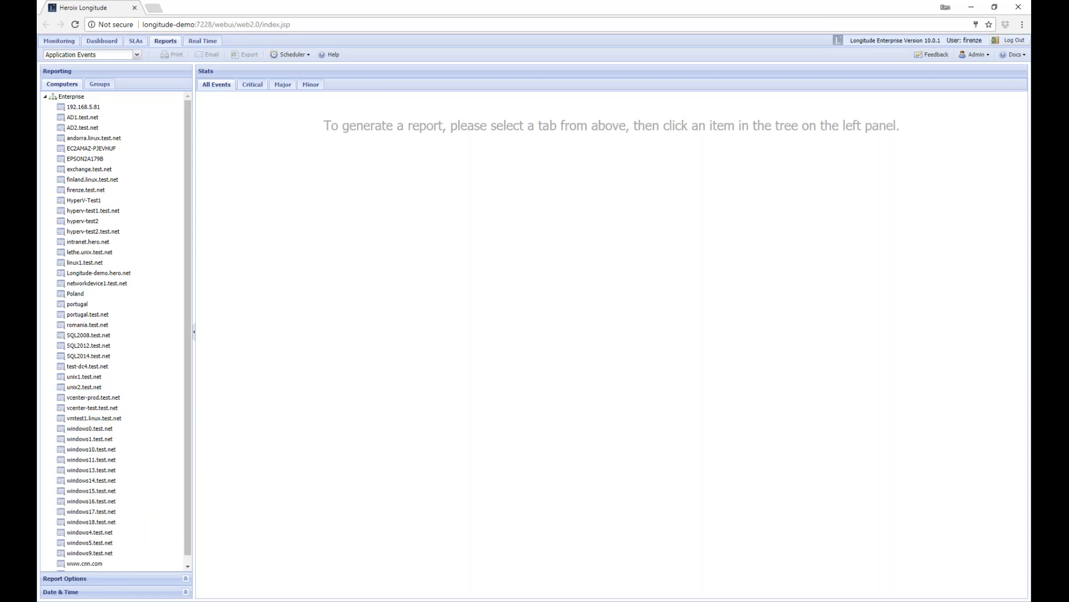
click(92, 408)
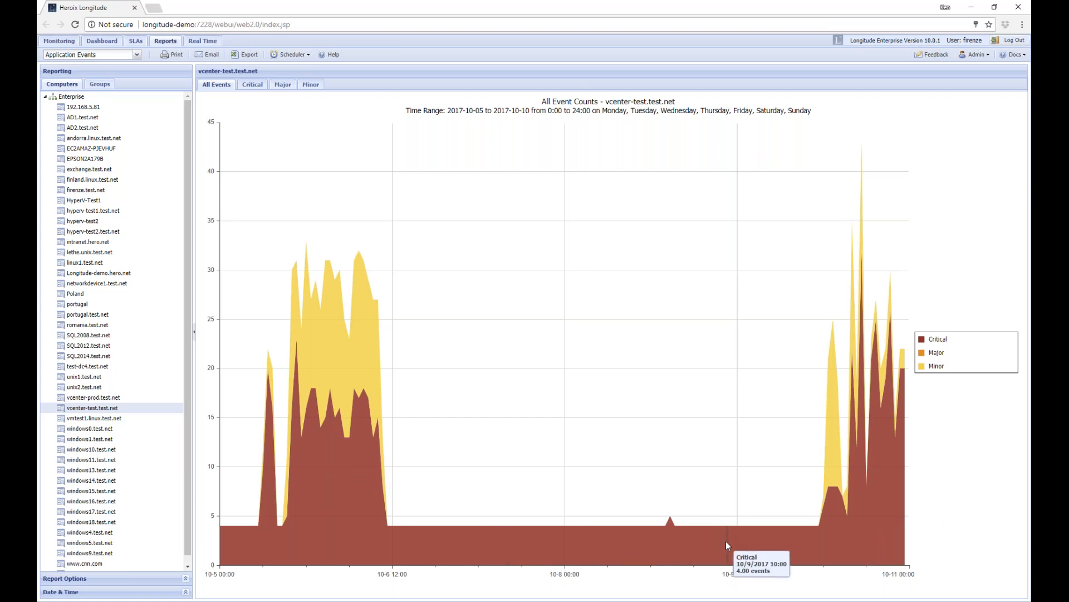
Show the critical events for vcenter-test.test.net and briefly expand the VMCpuBusy occurrences of denmark,vm-182.
click(252, 85)
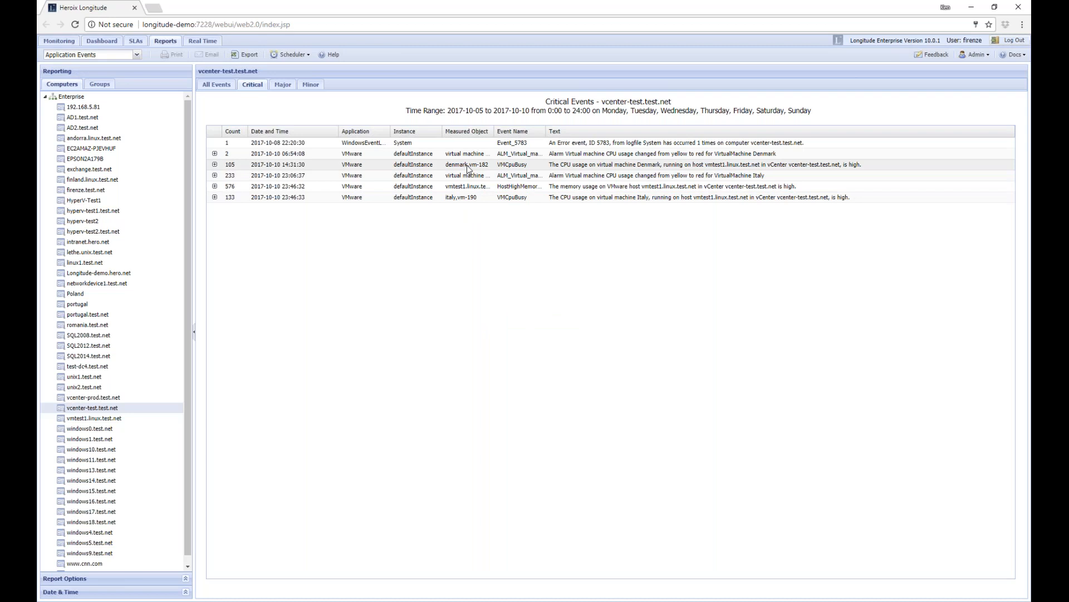
click(215, 166)
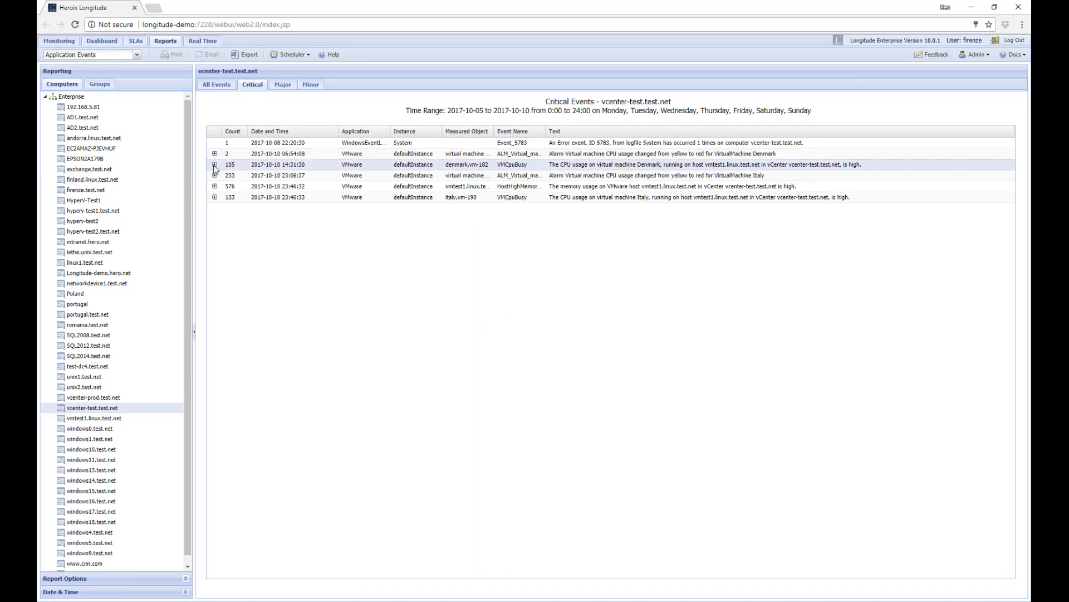
click(214, 166)
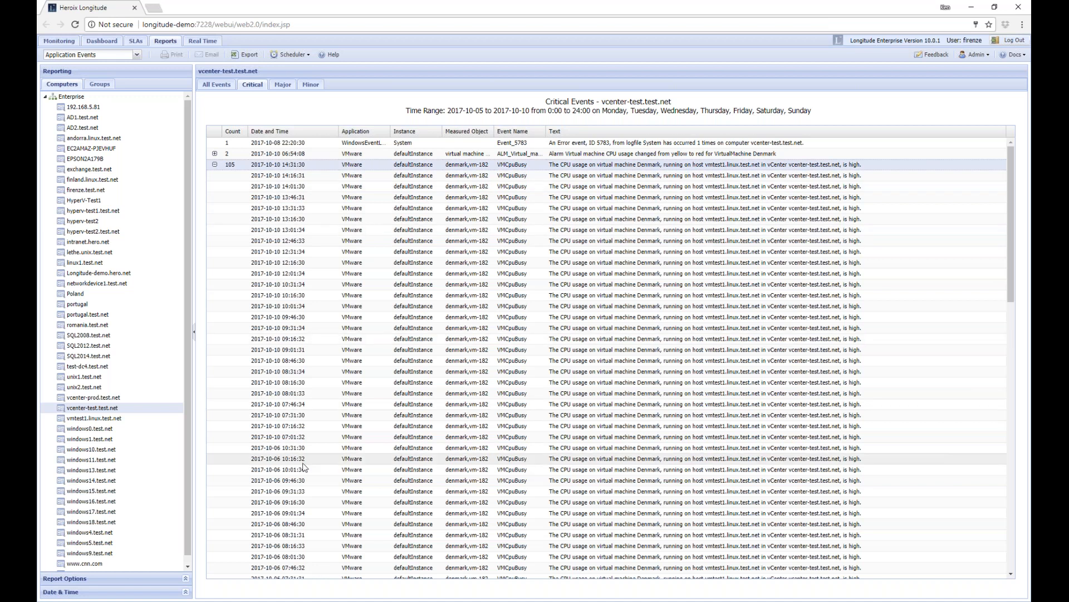
click(215, 164)
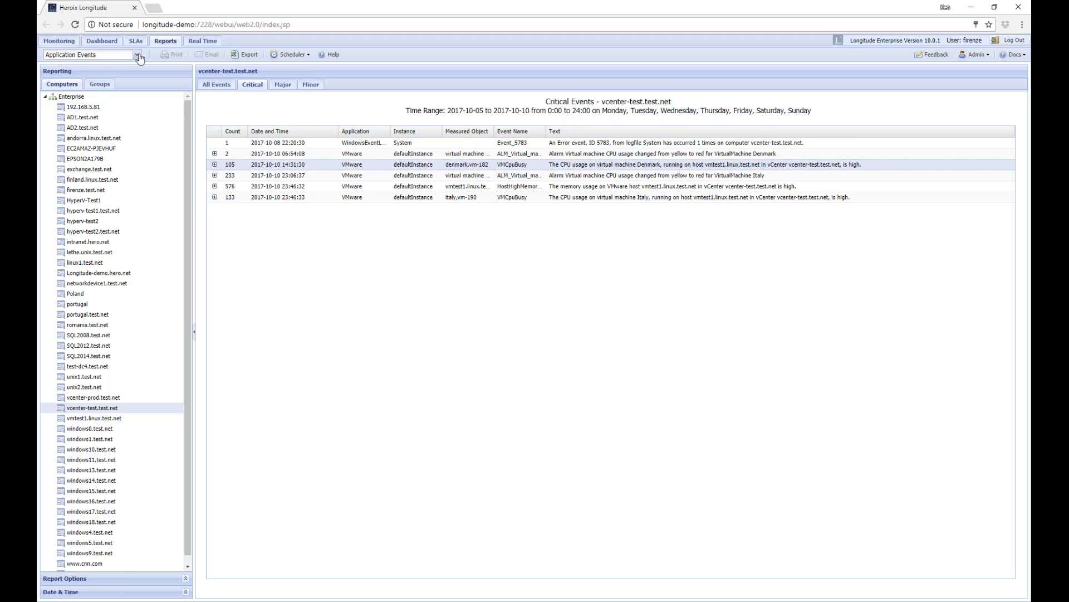
Run the VMware - Standard Reporting VM CPU Pct report for the whole Enterprise and include all virtual machines.
click(137, 56)
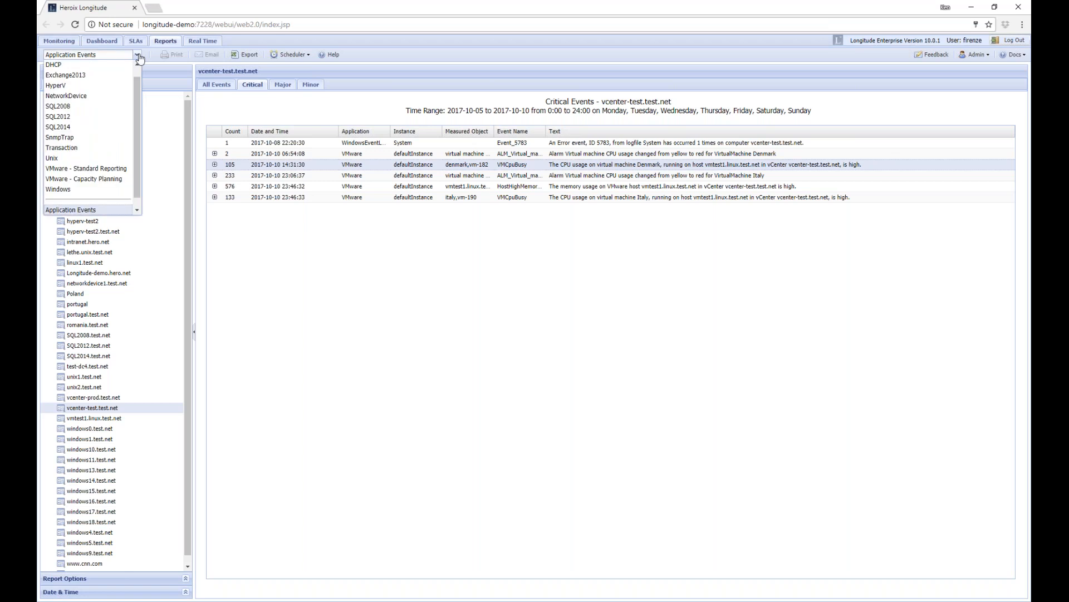
click(83, 168)
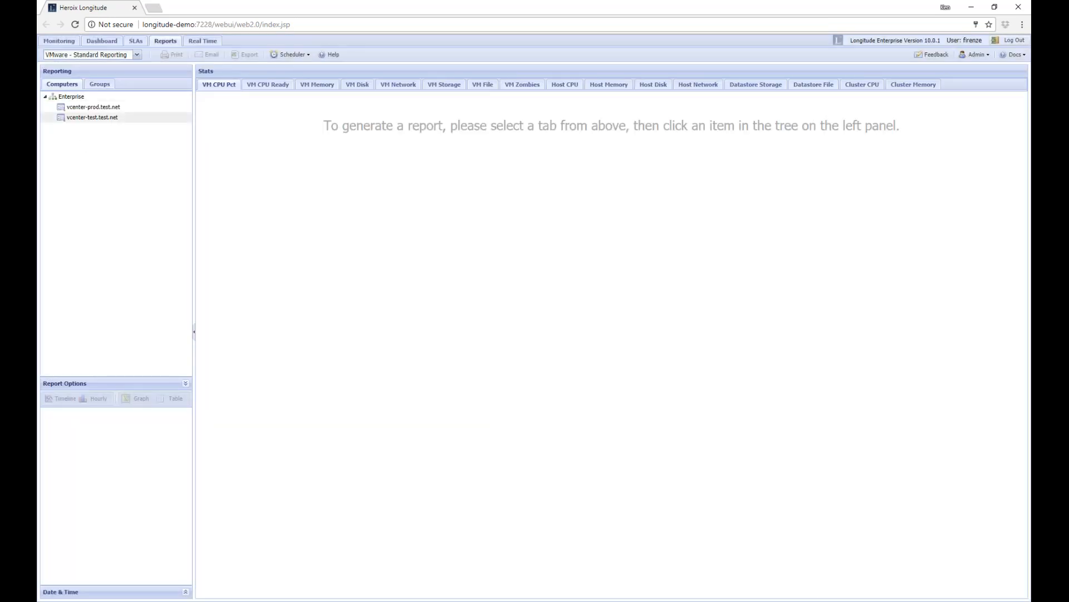
click(74, 98)
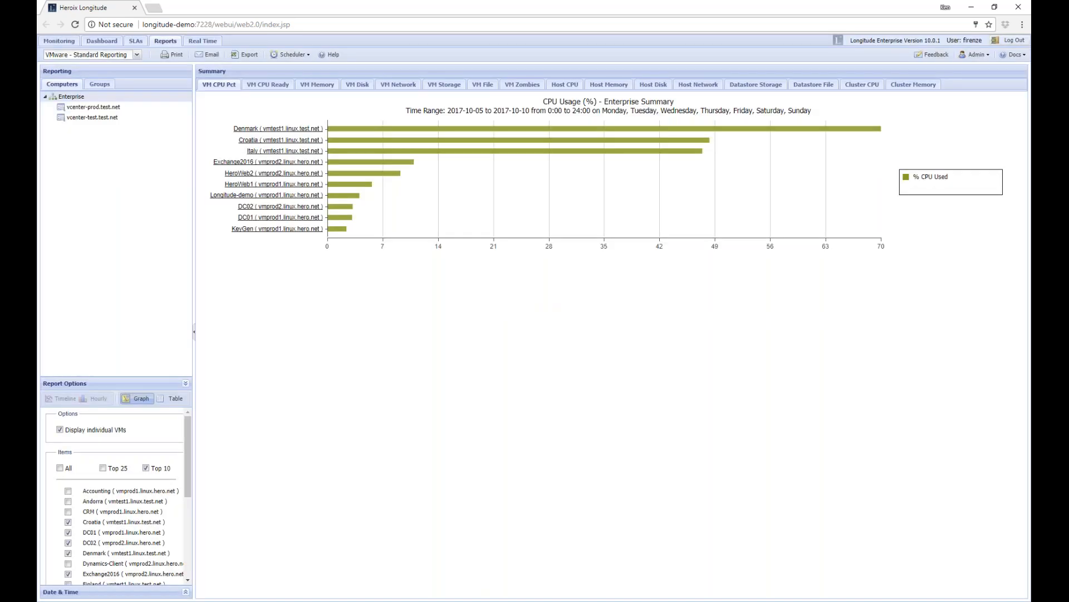
click(59, 469)
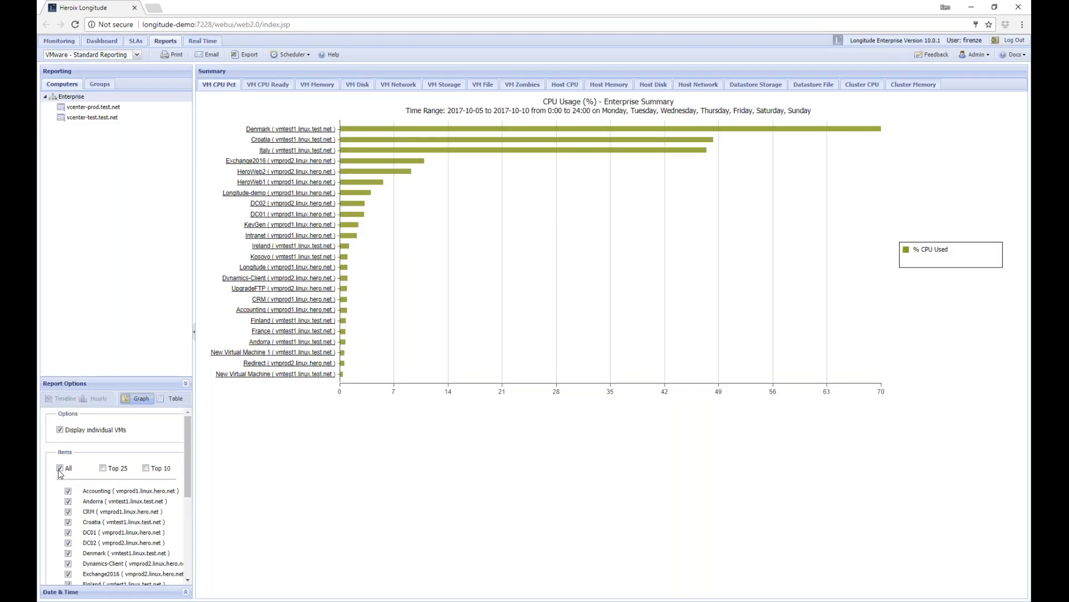
Chart CPU usage for vcenter-test.test.net by virtual machine and drill down to the timeline of Denmark.
click(78, 117)
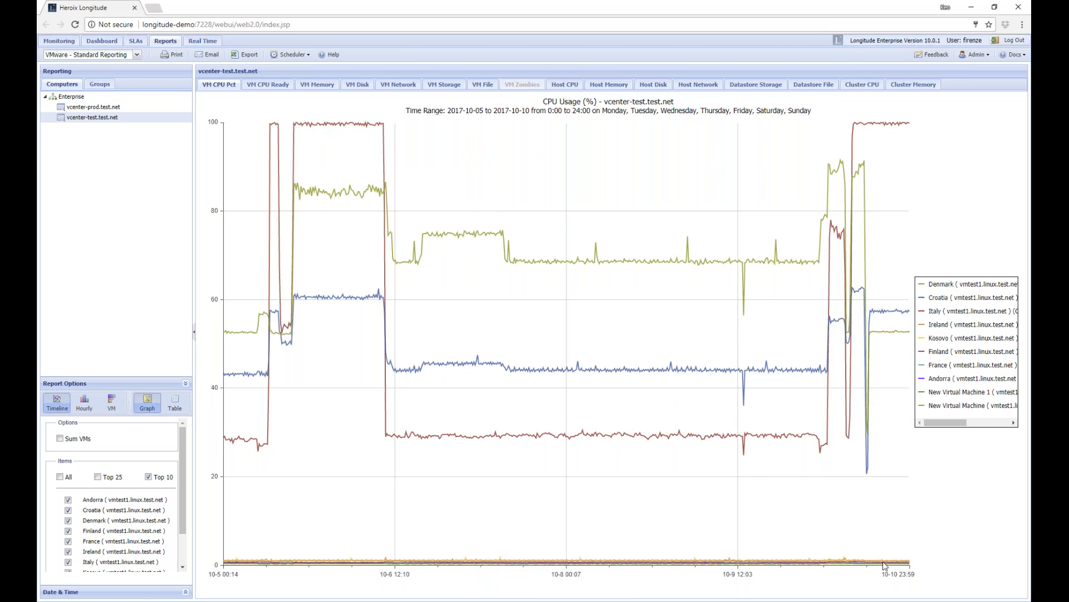
click(109, 405)
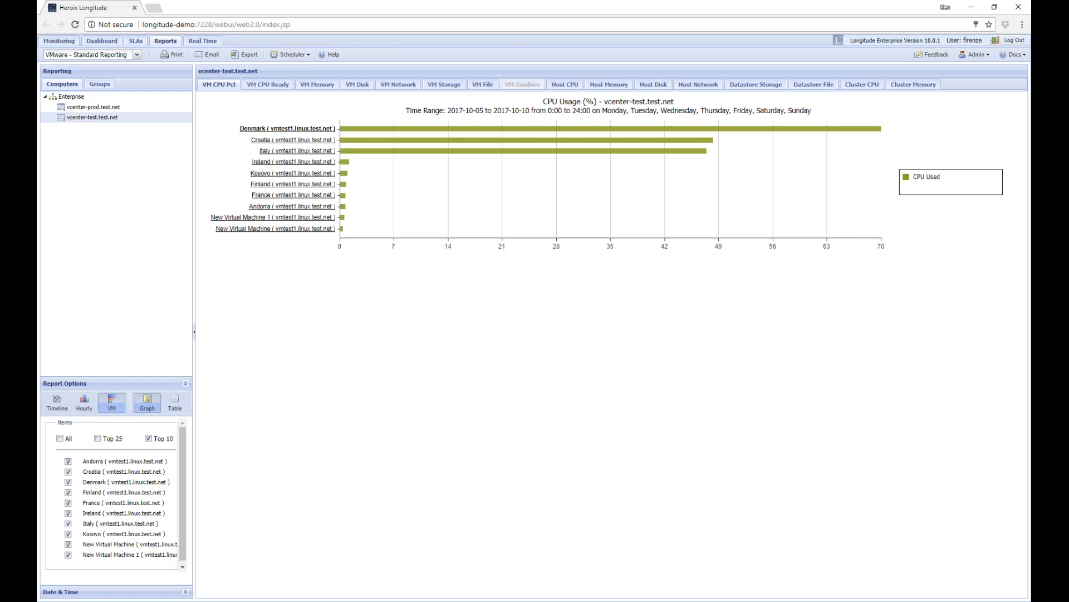
click(301, 129)
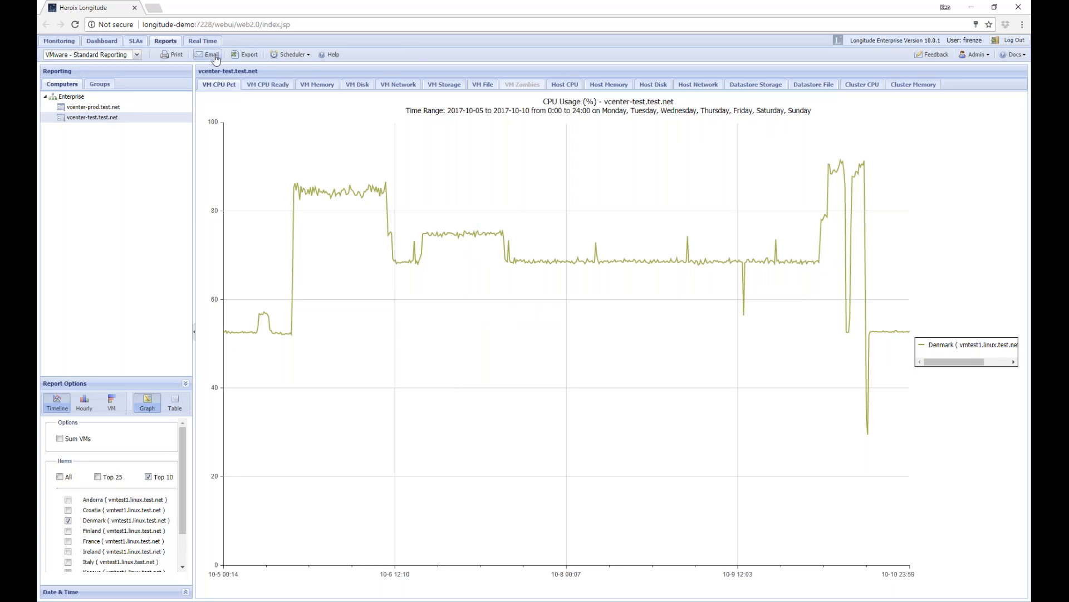
Compare Denmark's CPU usage as timeline, hourly and per-VM reports, in both table and graph form.
click(175, 402)
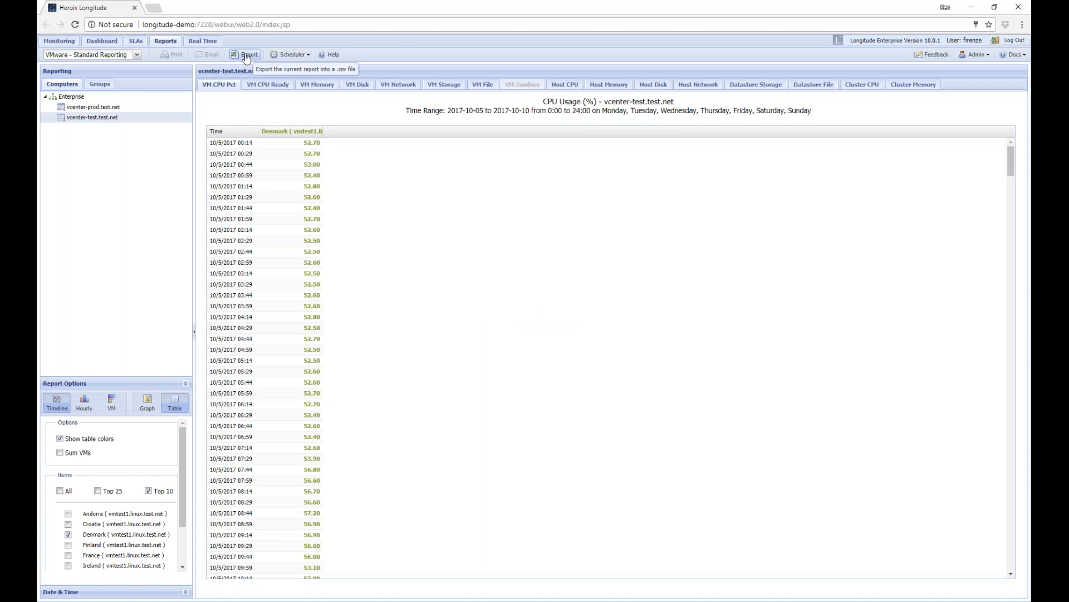
click(147, 403)
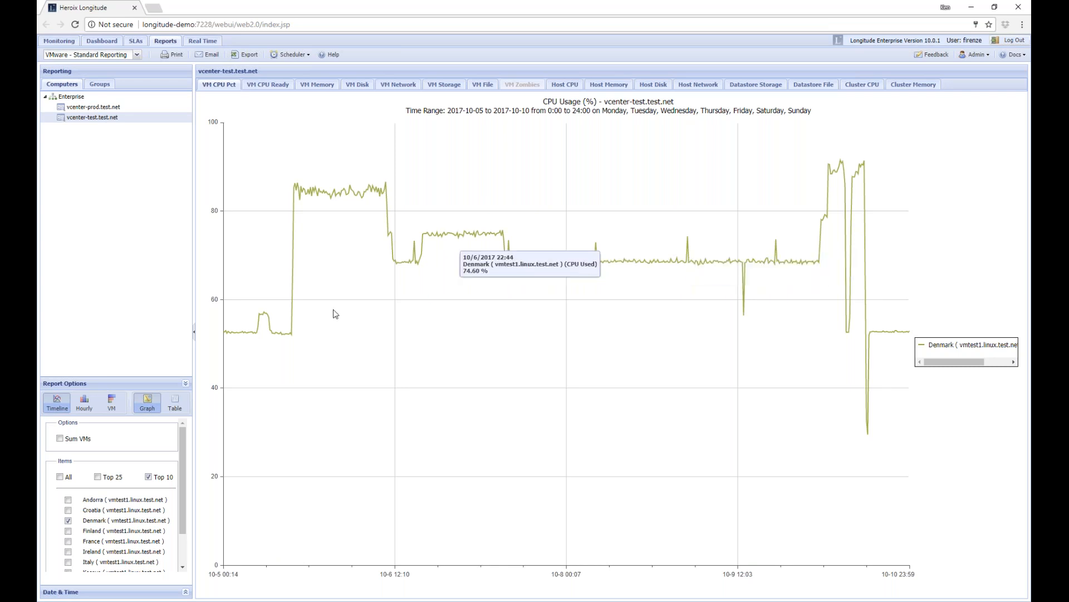
click(84, 404)
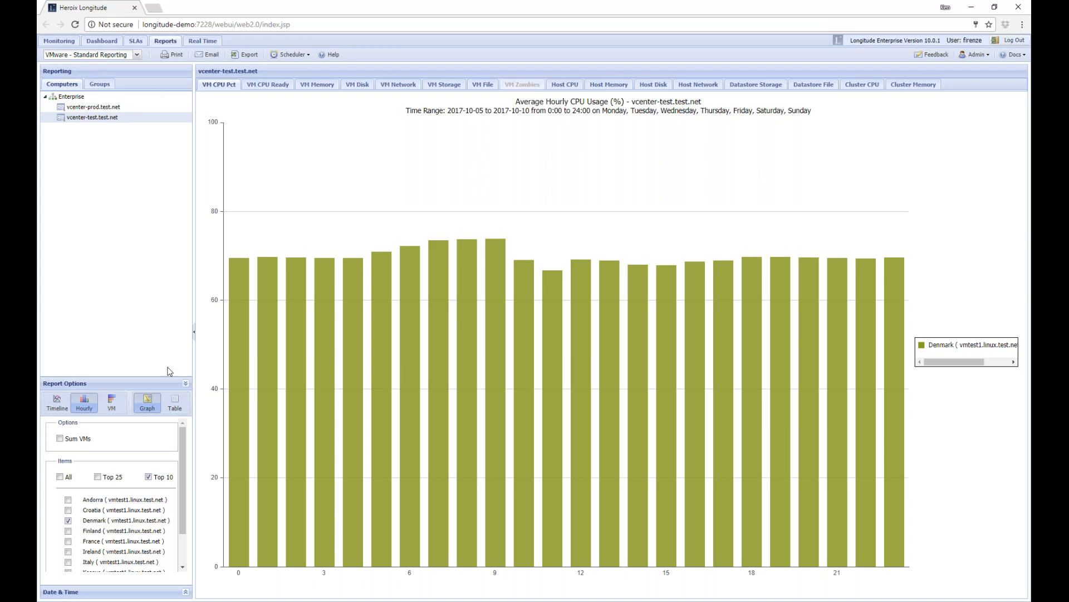
click(175, 402)
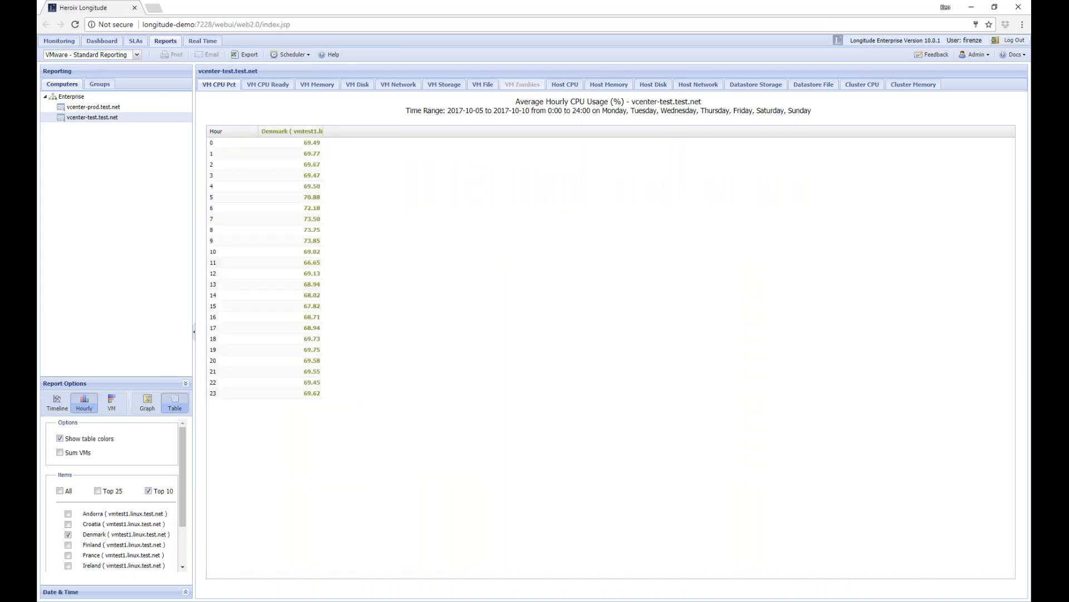
click(111, 402)
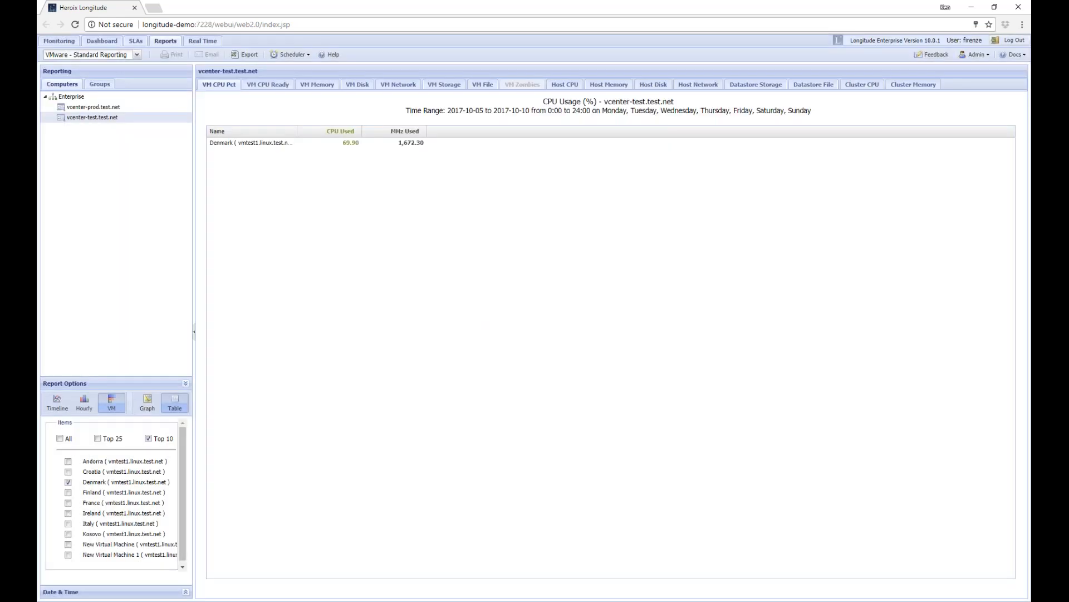
click(147, 402)
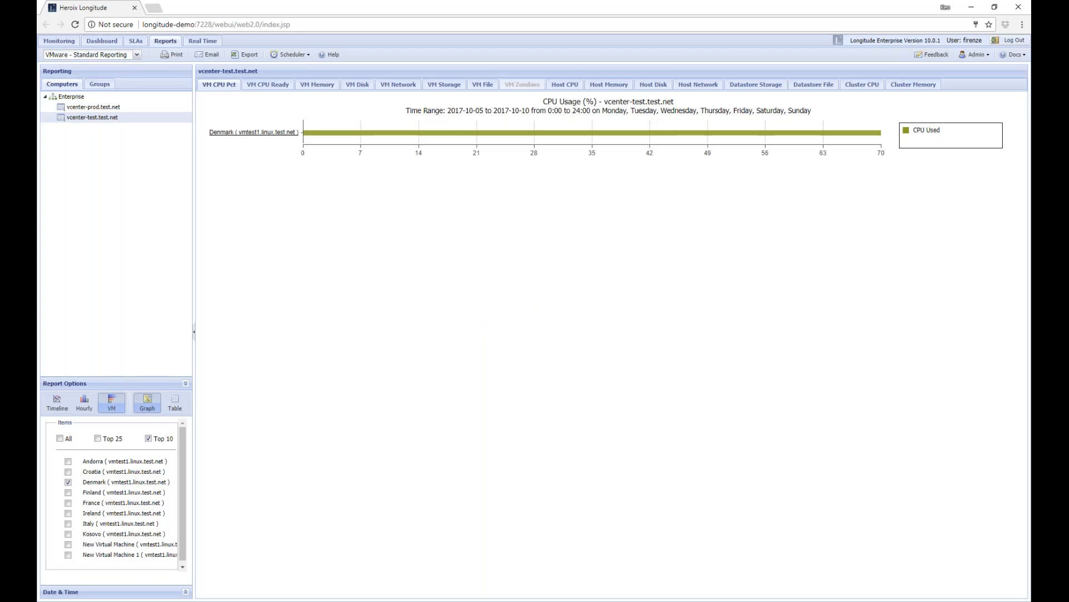
Rerun the report for all virtual machines on vcenter-test.test.net and view their CPU Ready and memory usage.
click(78, 117)
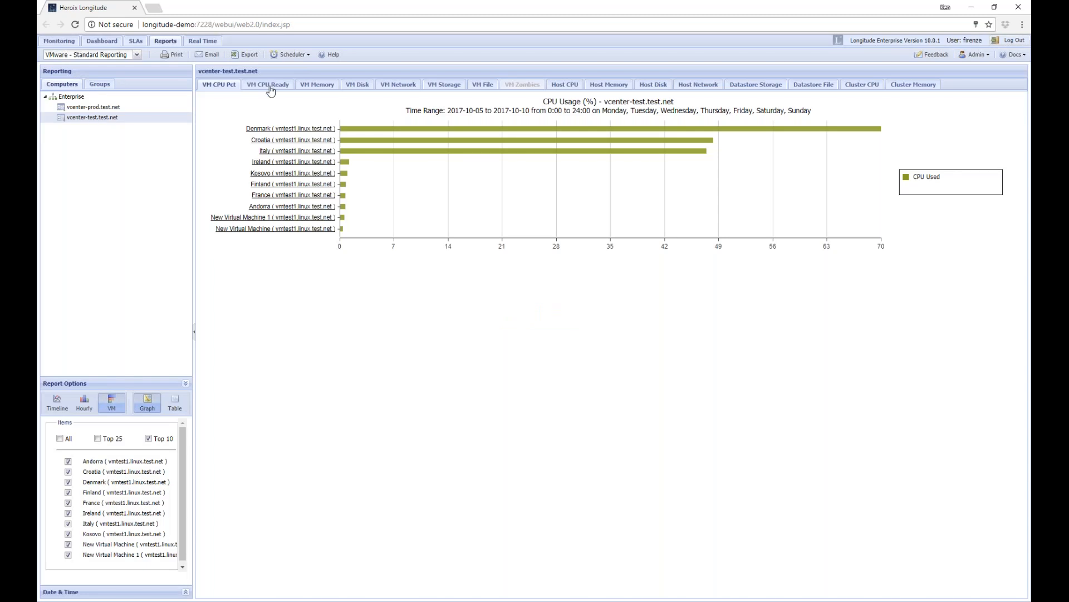
click(266, 84)
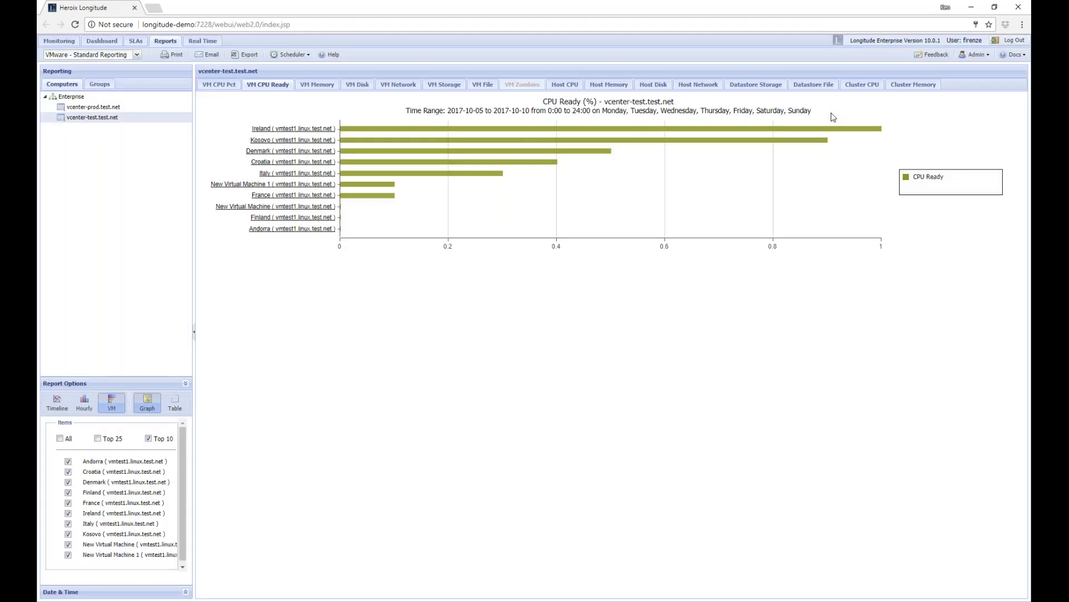
click(313, 89)
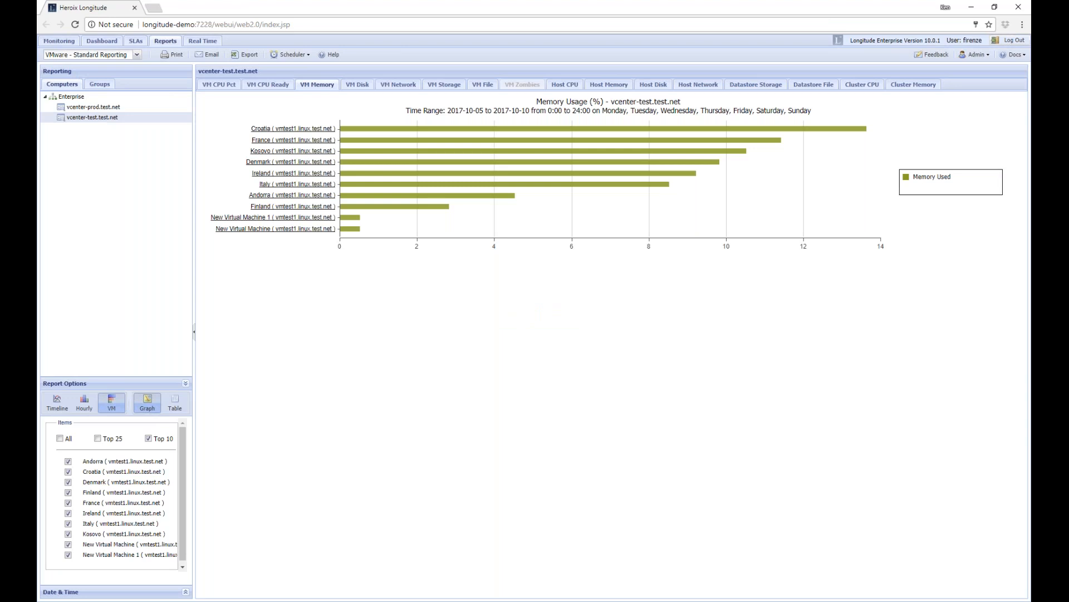
Show the Host CPU report for vcenter-test.test.net and drill down to the timeline of vmtest1.linux.test.net.
click(567, 85)
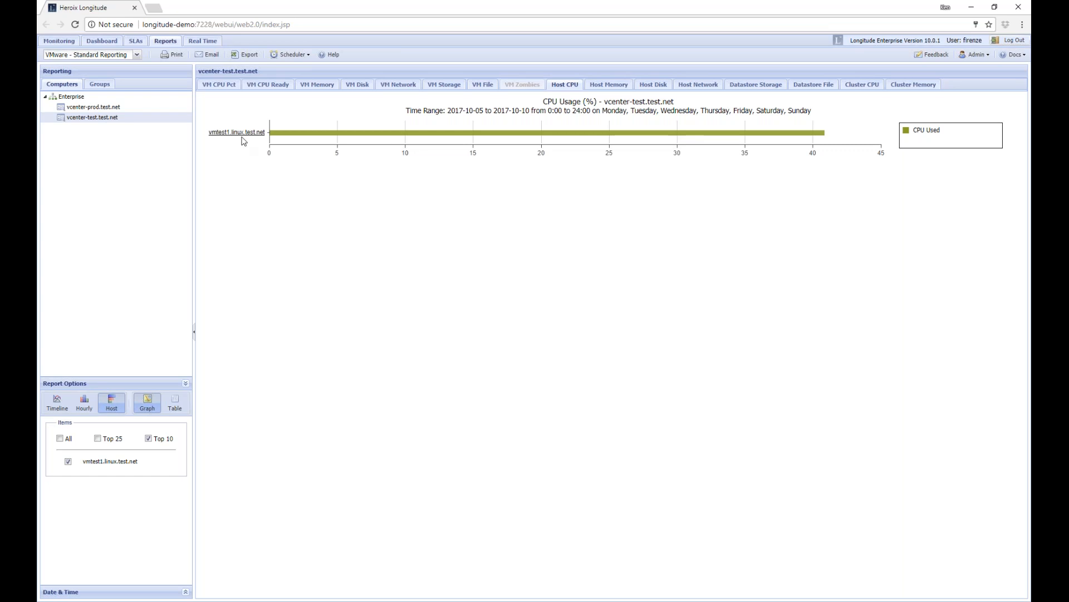
click(239, 133)
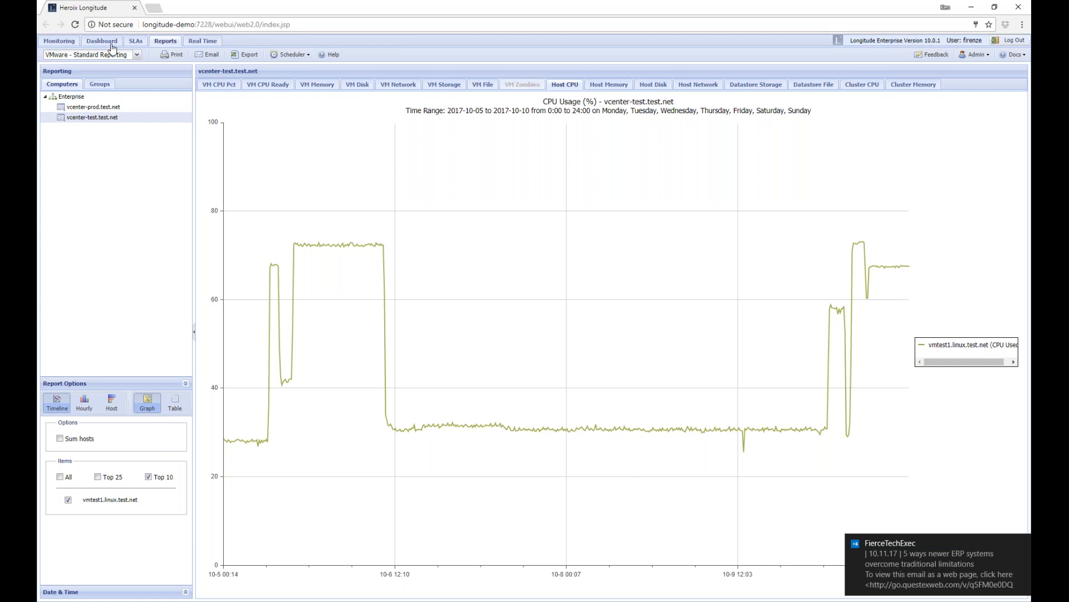
Switch to VMware - Capacity Planning and generate the CPU usage report for host vmtest1.linux.test.net under HeroixTest, Other Hosts.
click(136, 54)
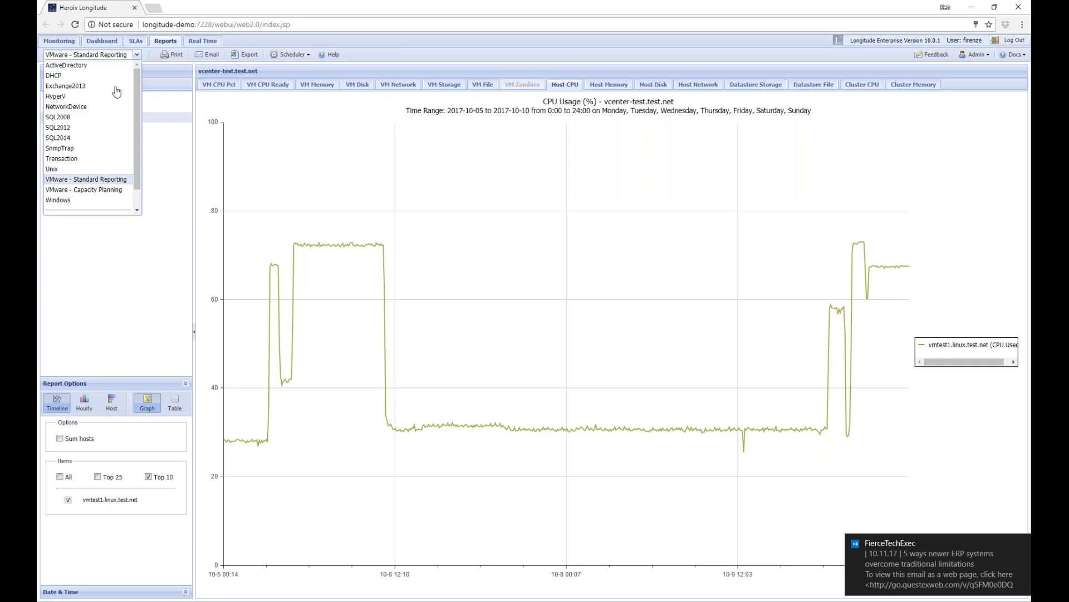
click(97, 179)
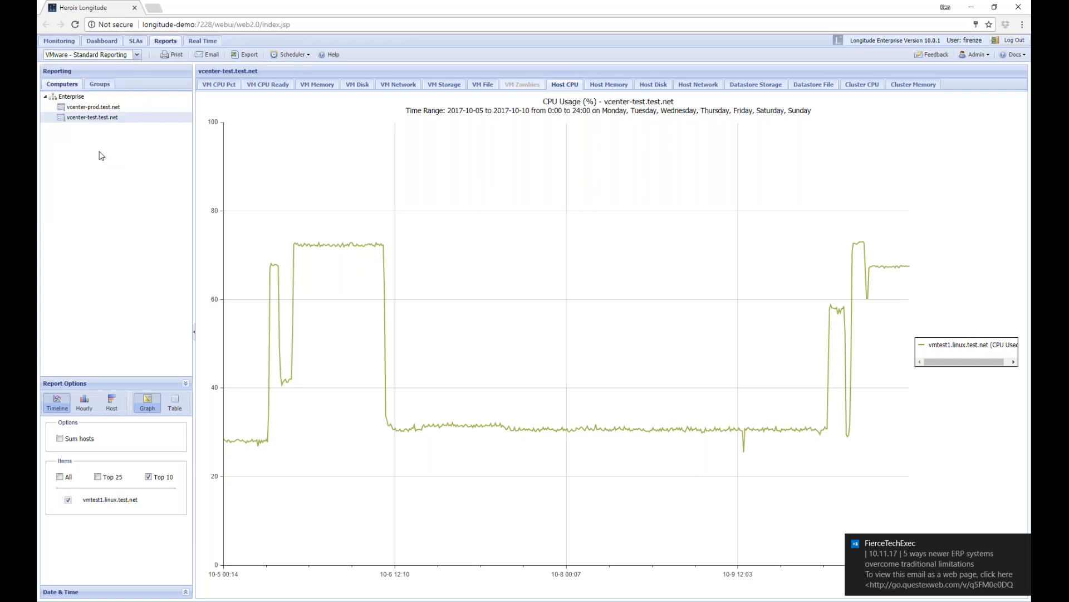
click(136, 54)
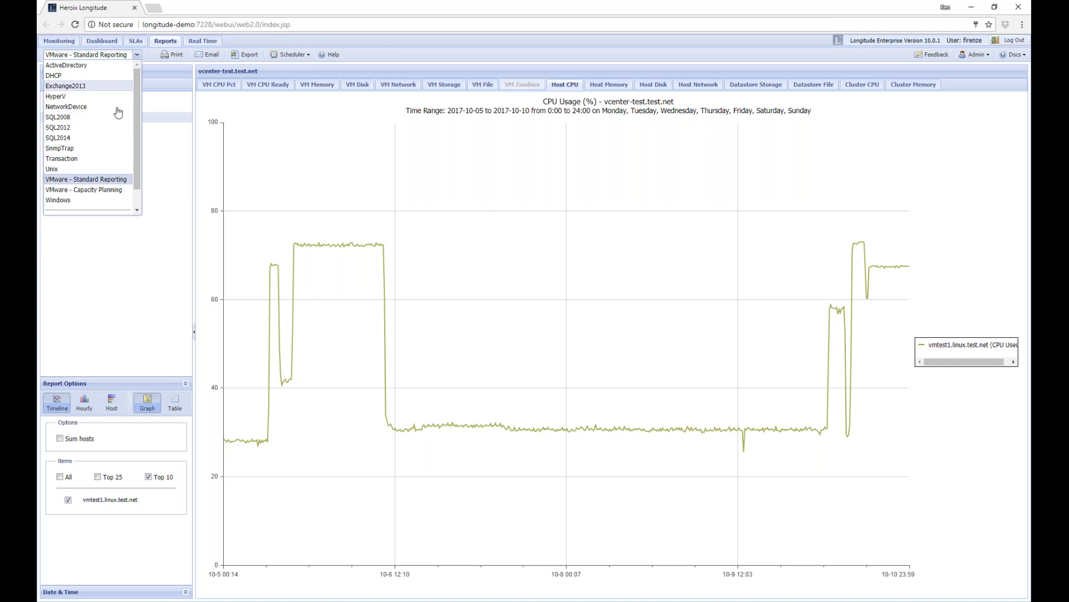
click(102, 190)
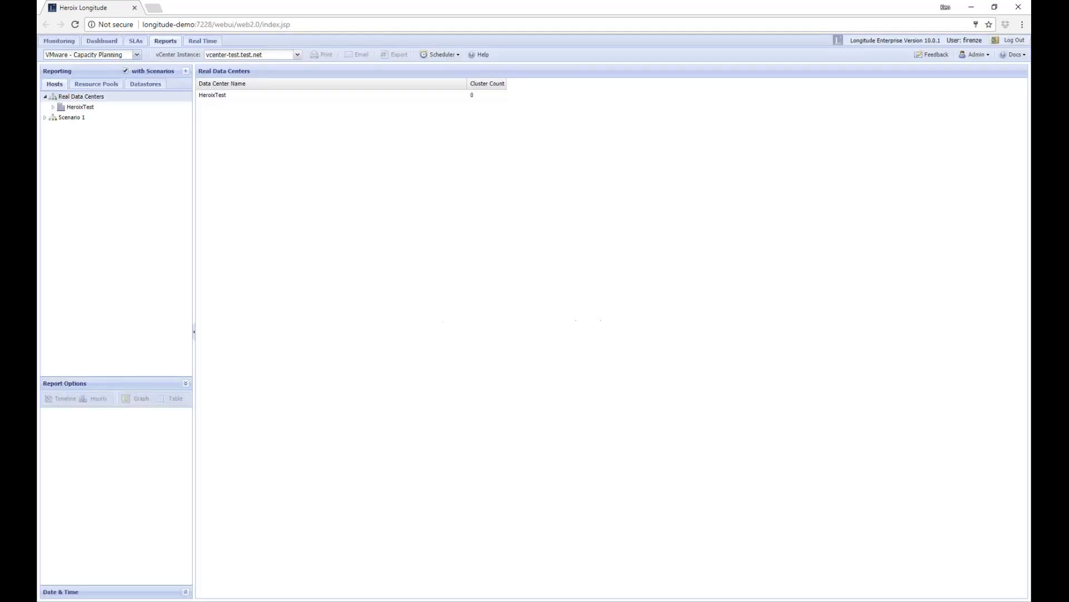
double_click(67, 107)
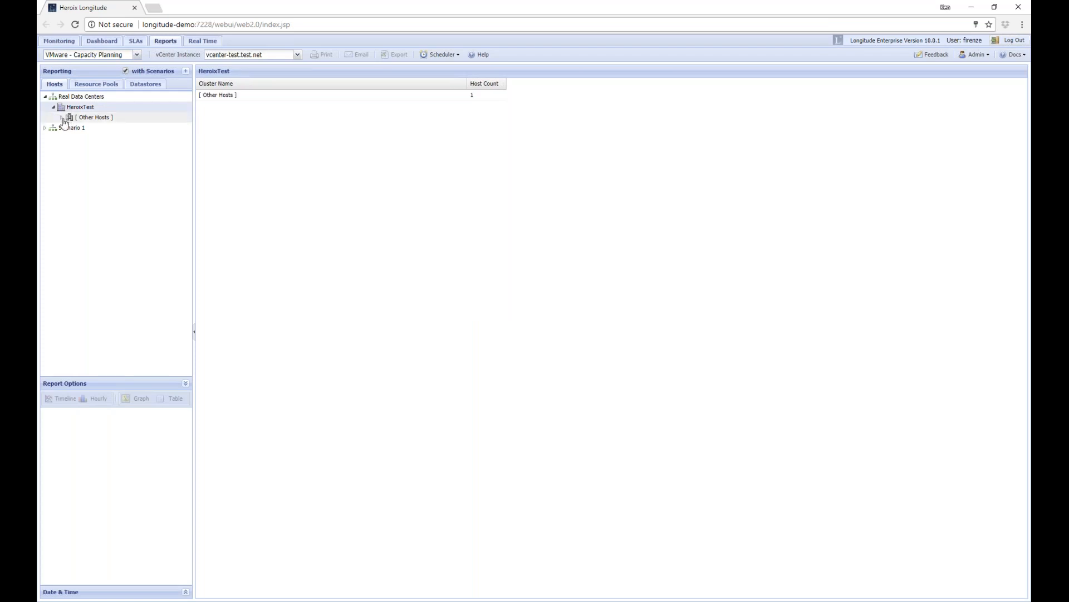
double_click(74, 118)
double_click(84, 129)
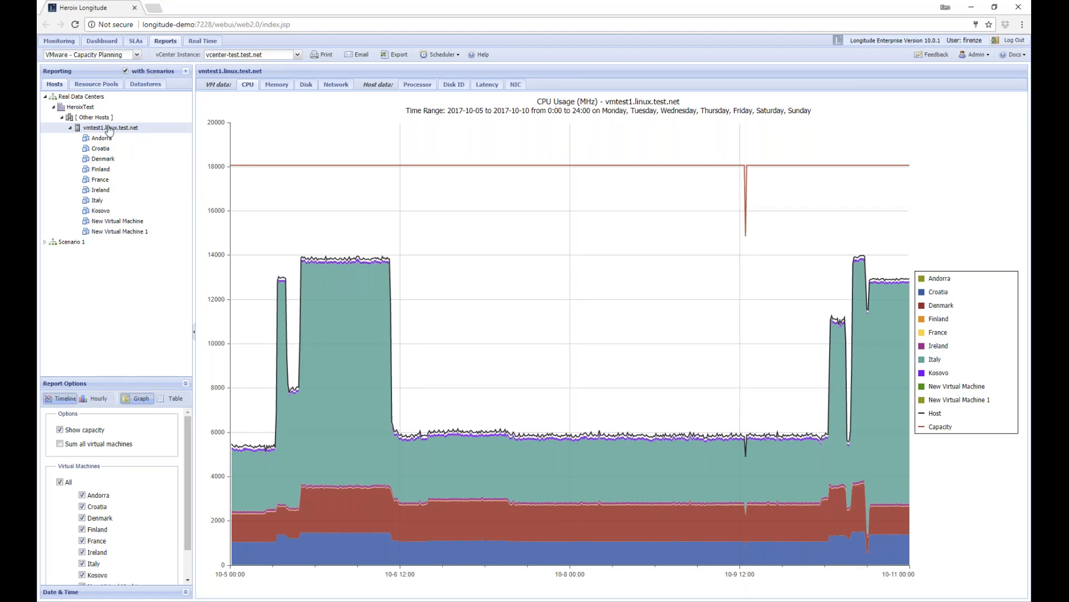
mouse_move(109, 130)
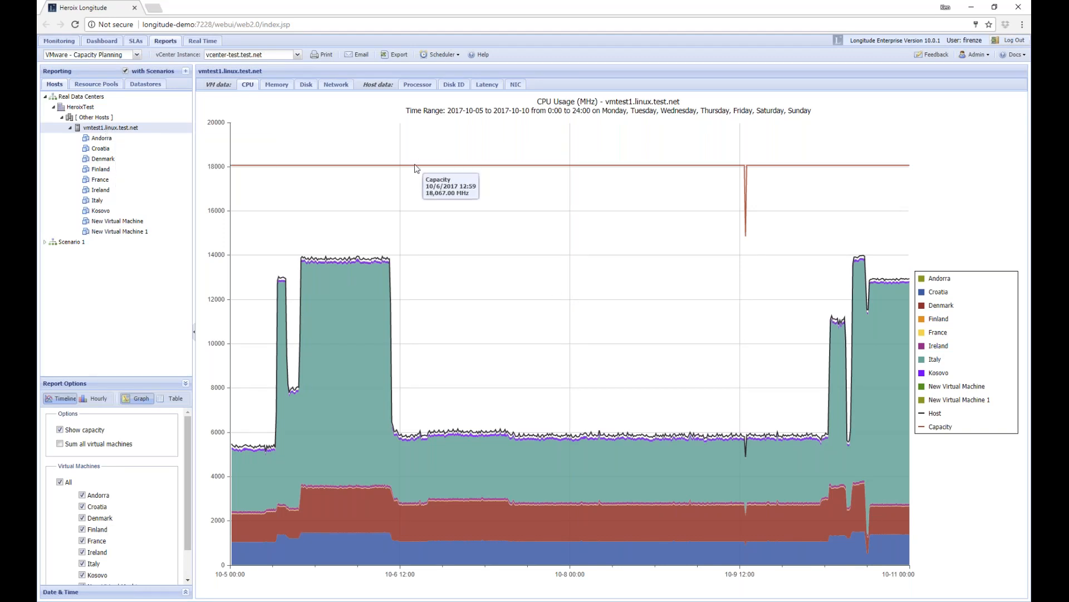
Examine the CPU capacity, the host usage and the contributions of Italy, Denmark and Croatia on the vmtest1.linux.test.net timeline.
mouse_move(305, 166)
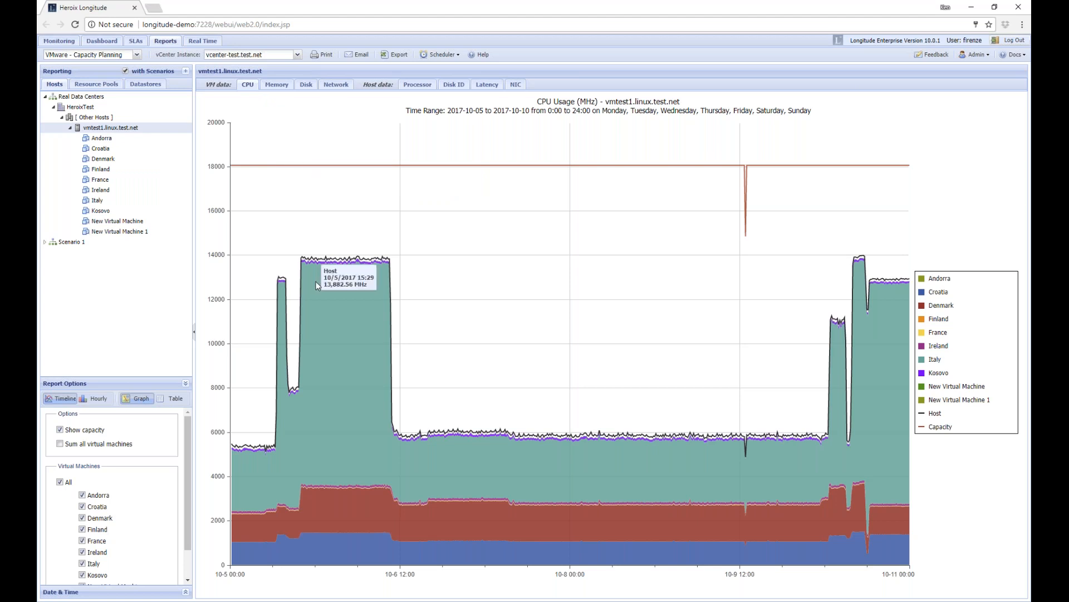
mouse_move(331, 256)
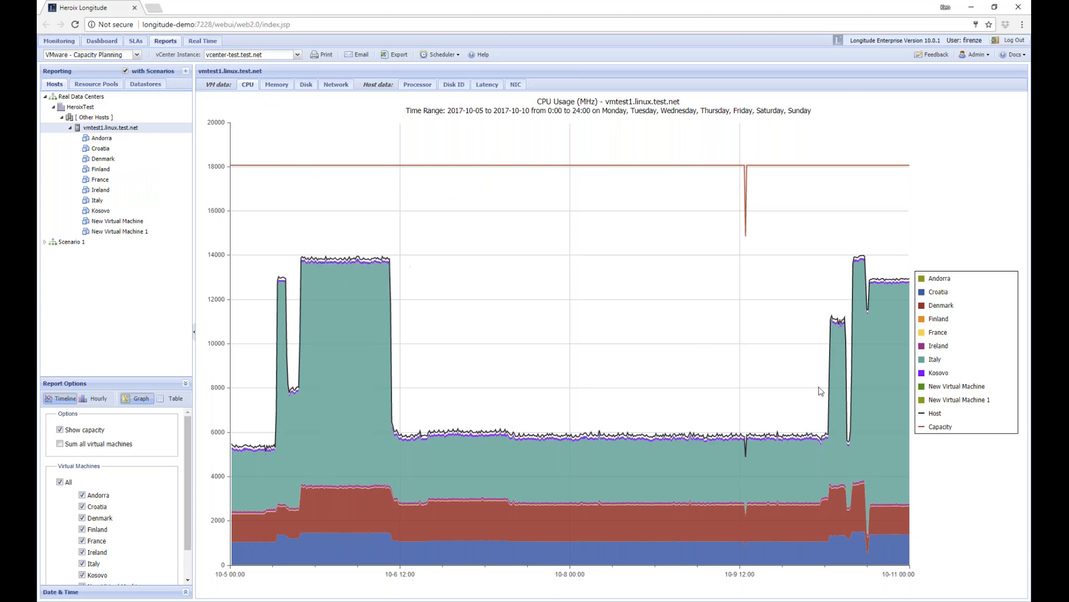
mouse_move(548, 458)
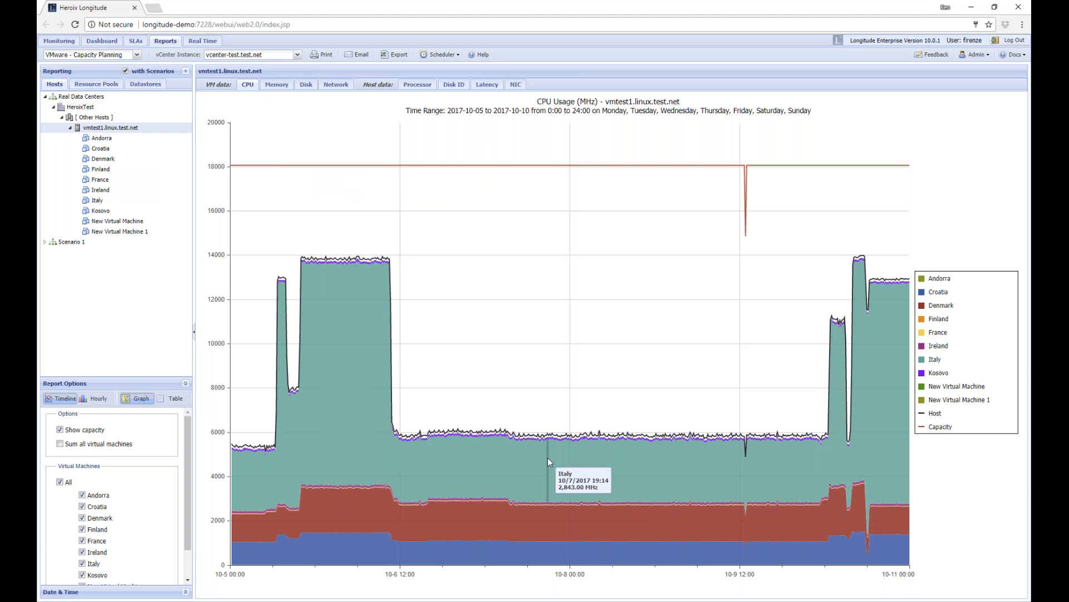
mouse_move(496, 519)
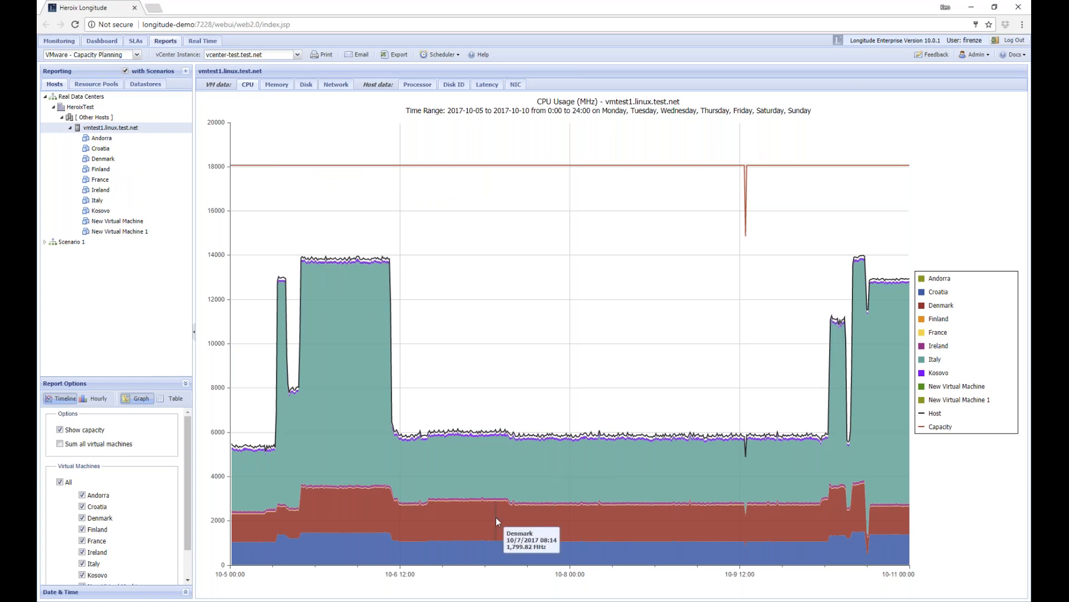
mouse_move(479, 552)
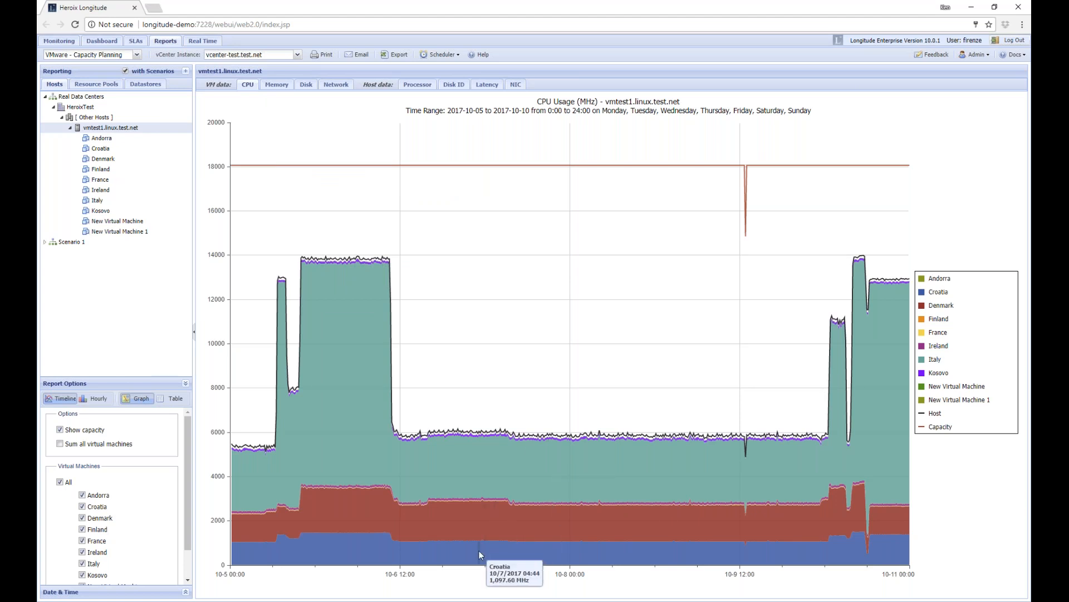
View the host's Memory and Processor usage reports, including memory capacity, and return to the CPU usage report.
click(280, 89)
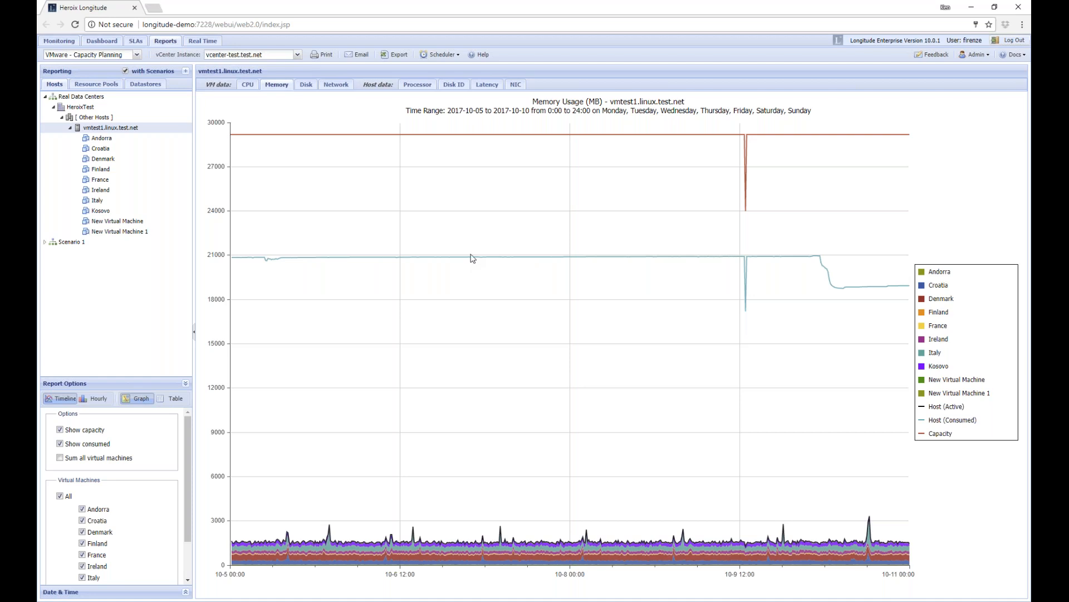
mouse_move(455, 138)
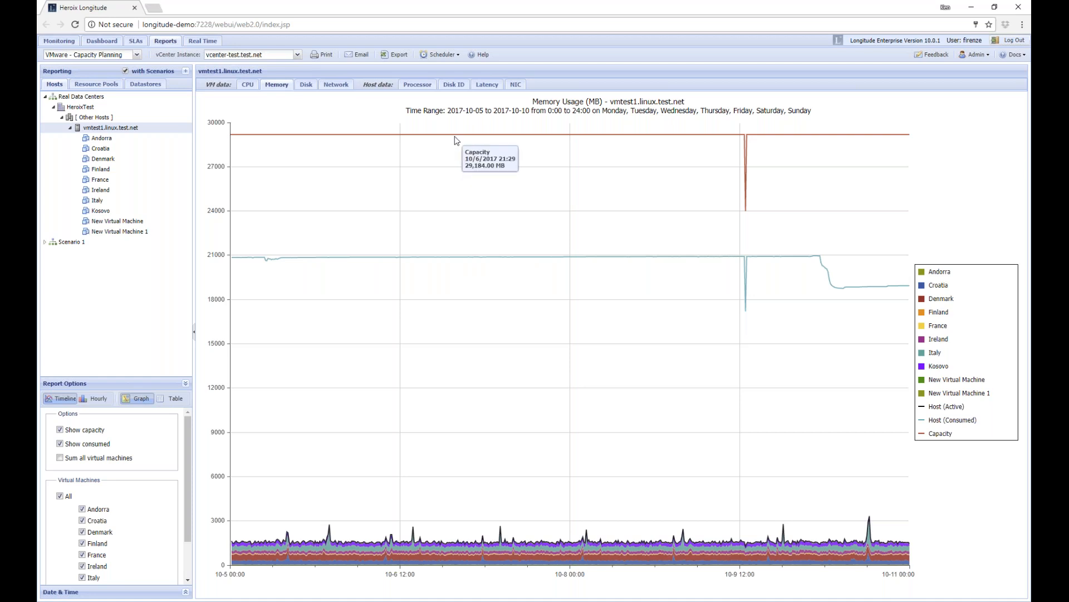
click(418, 85)
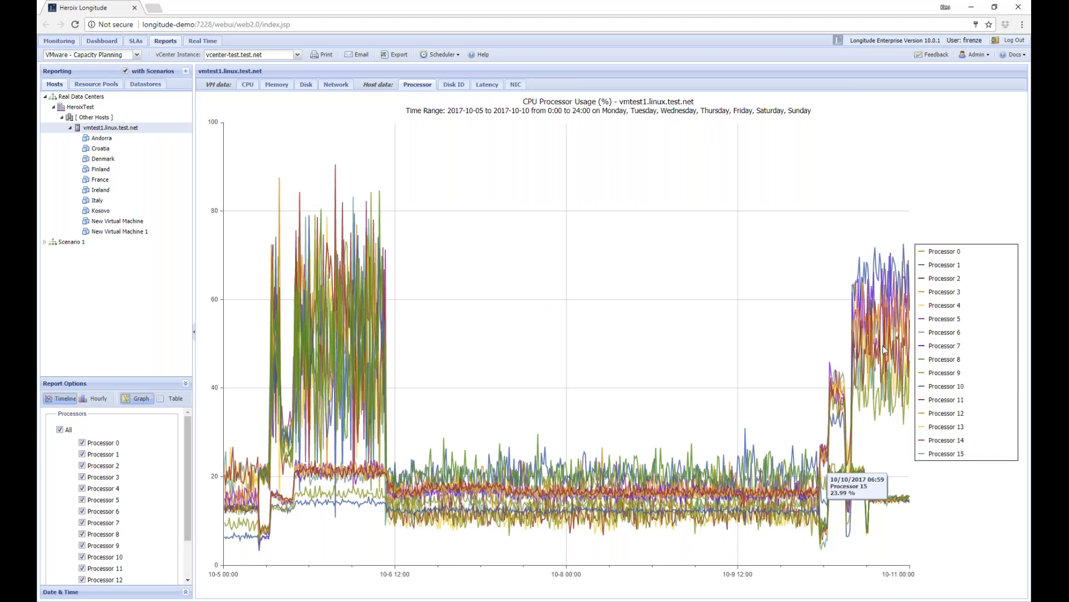
click(248, 86)
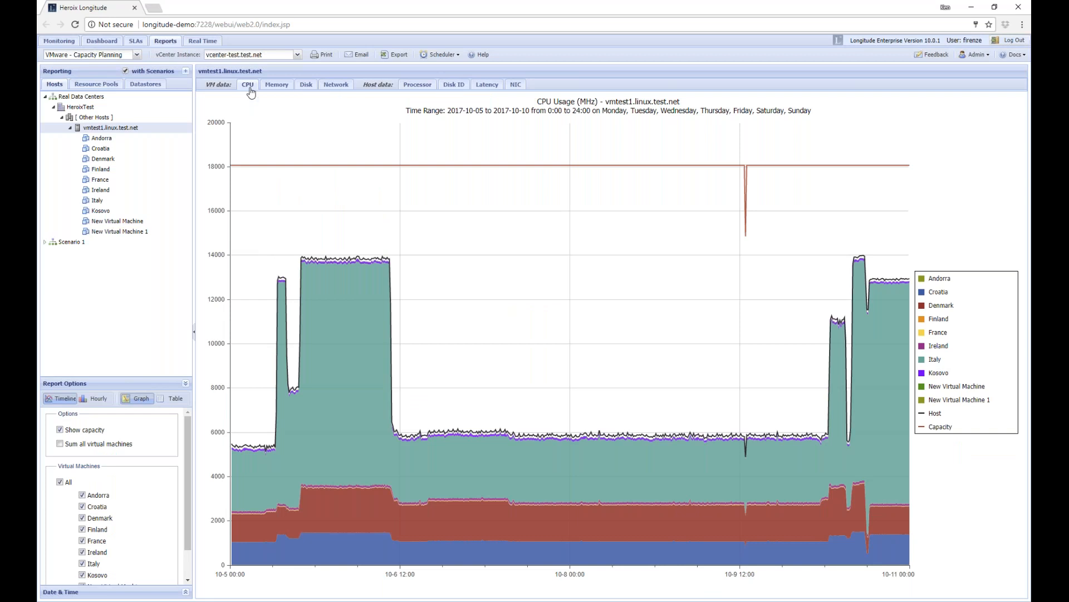
Add a new capacity planning scenario and rename it Add Vms.
click(186, 71)
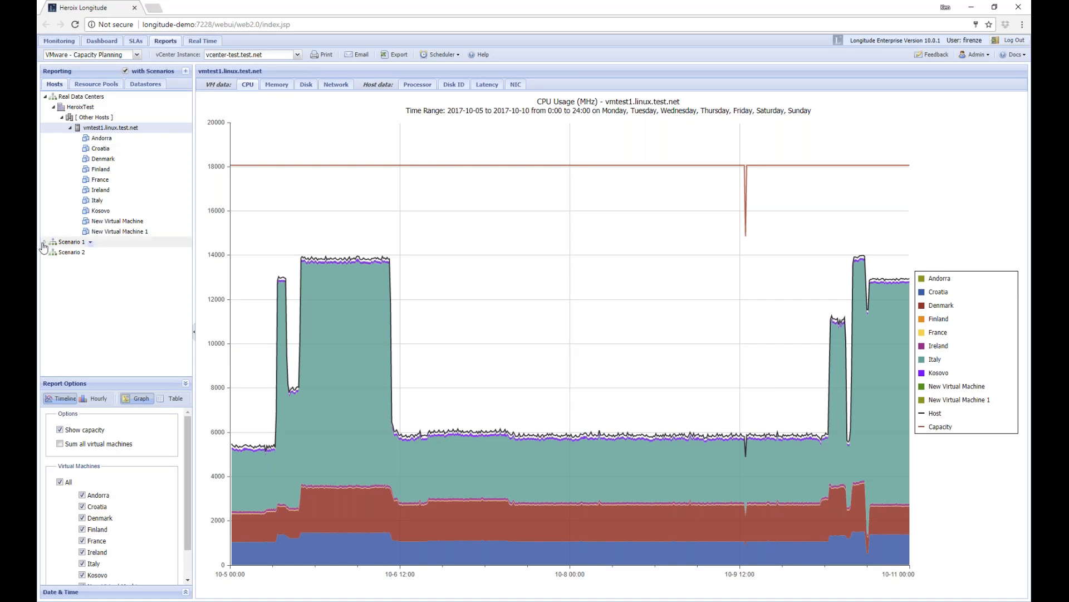
click(45, 97)
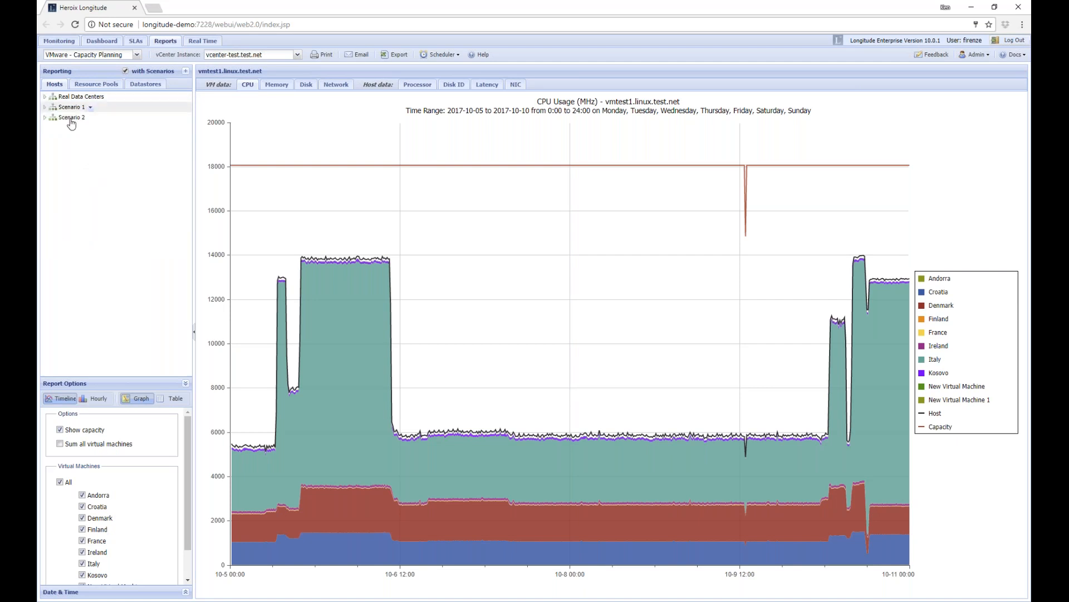
click(90, 117)
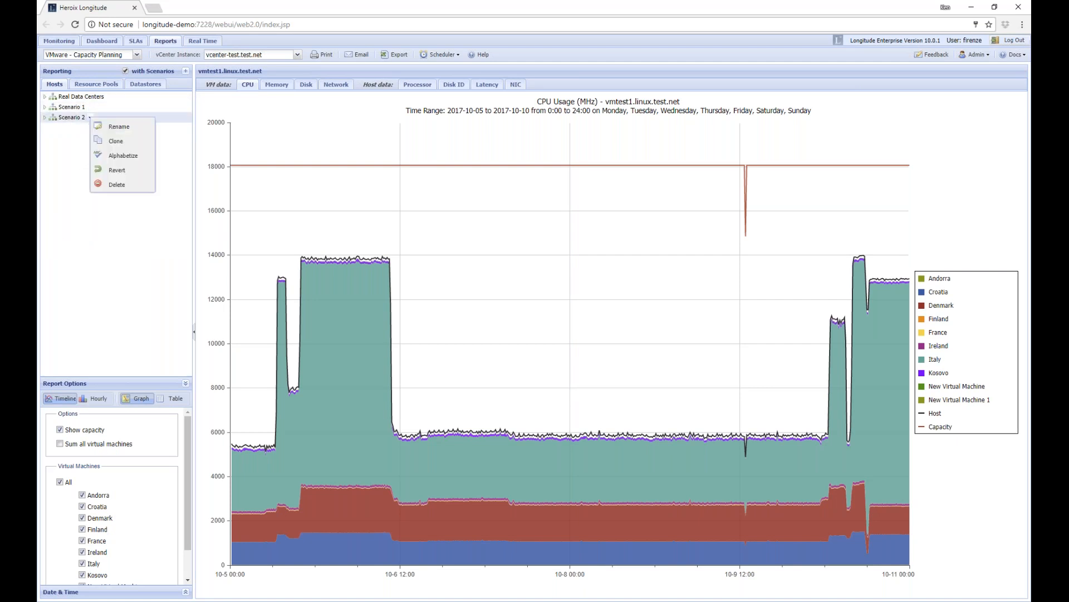
click(109, 132)
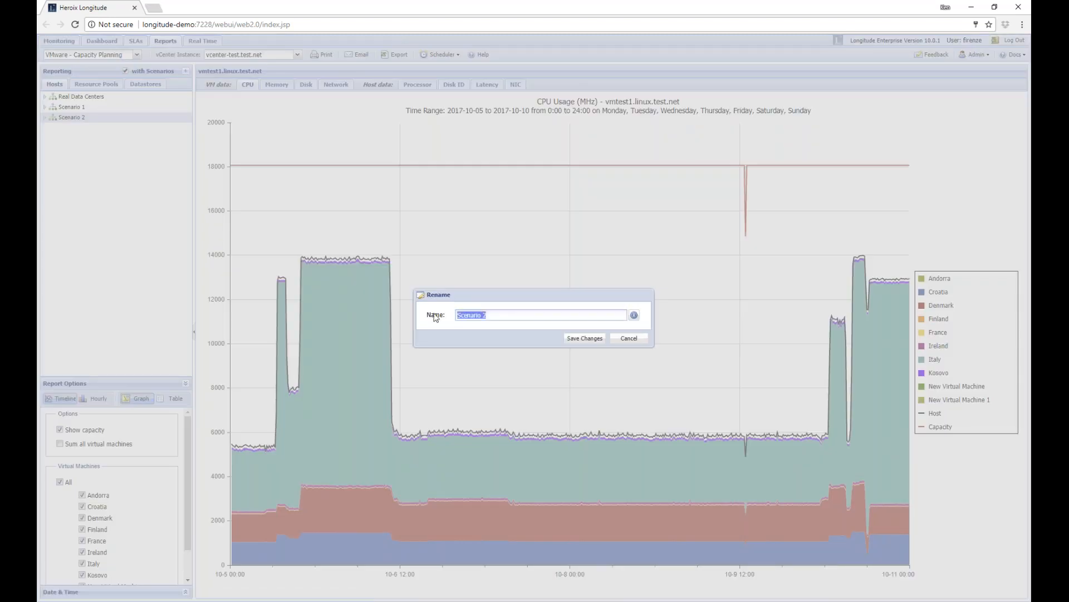
text(Add Vms)
click(579, 338)
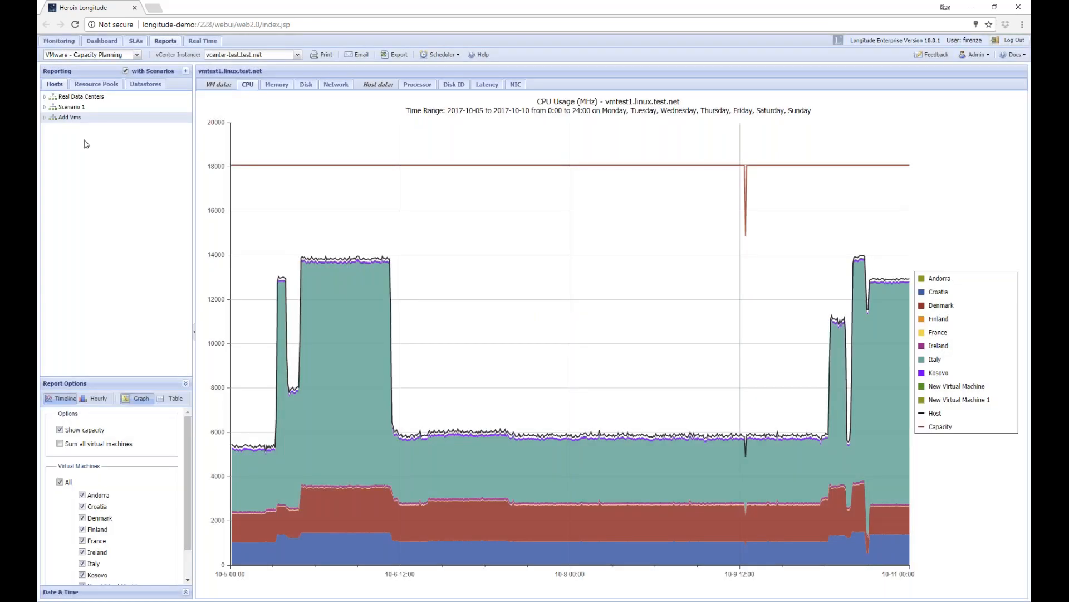
Expand the Add Vms scenario down to the virtual machines of vmtest1.linux.test.net, collapsing Real Data Centers and the report options.
click(46, 118)
click(52, 128)
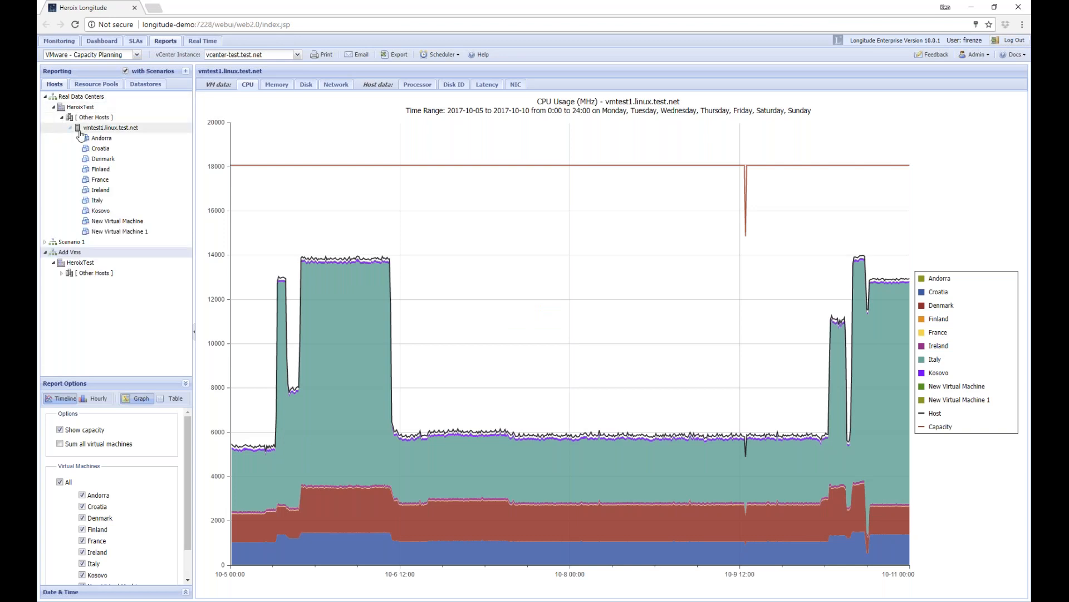
click(62, 273)
click(69, 283)
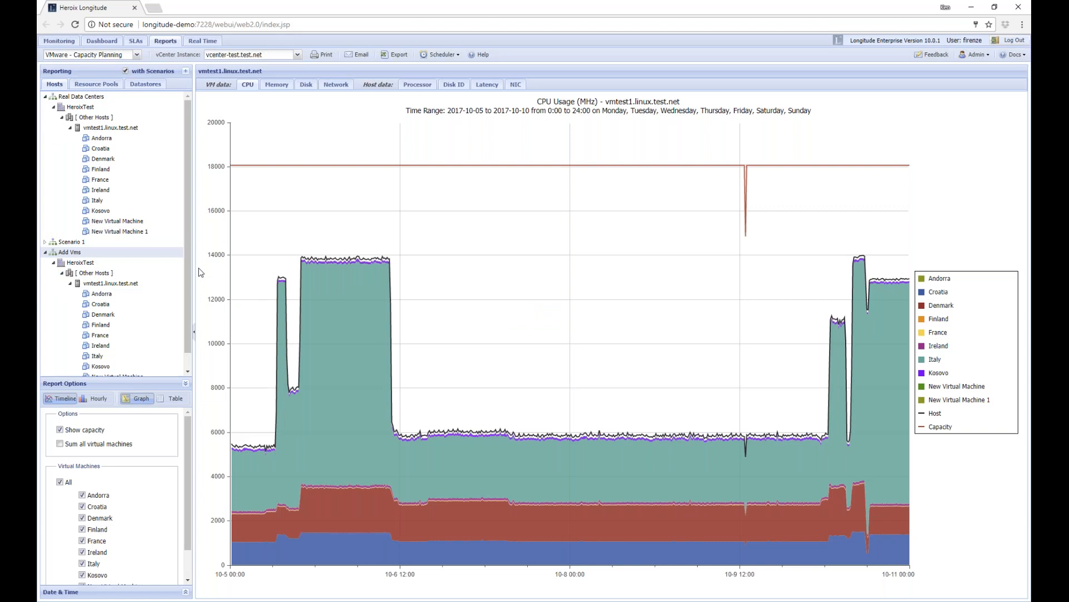
scroll(167, 157, down, 1)
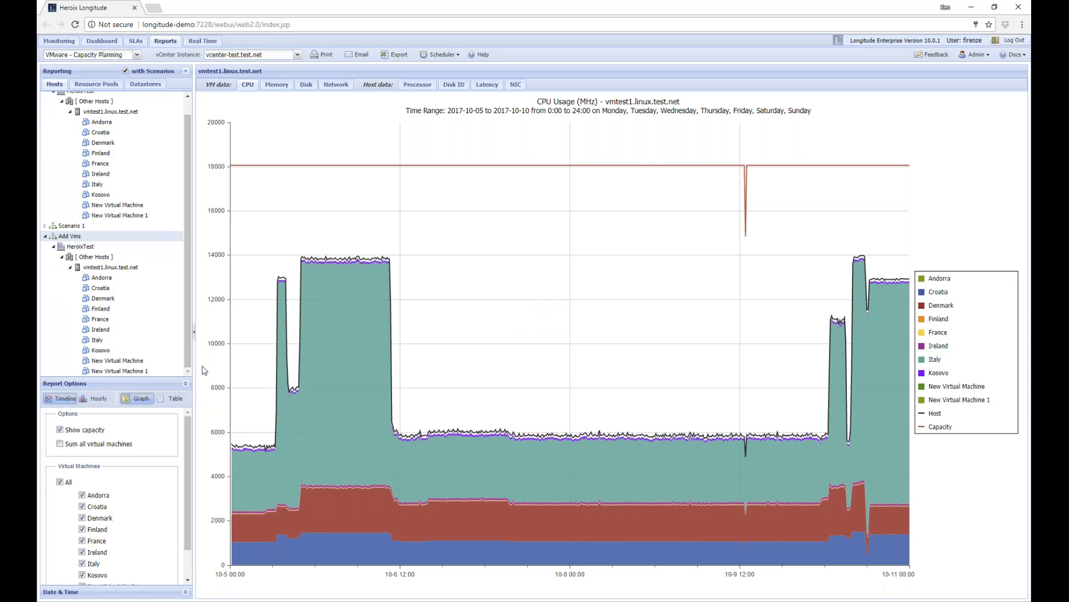
click(186, 384)
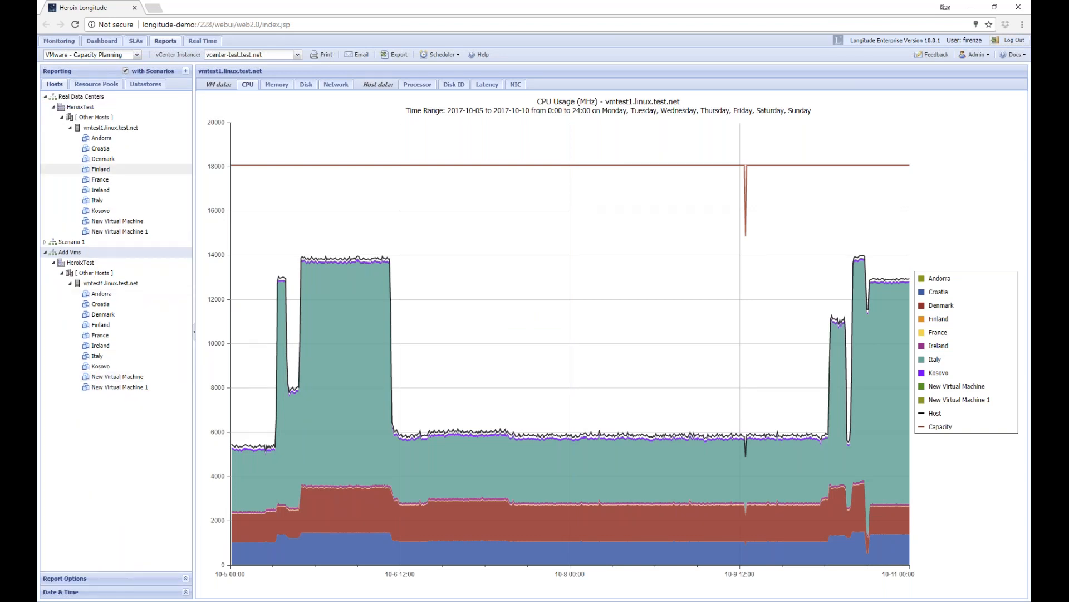
click(46, 98)
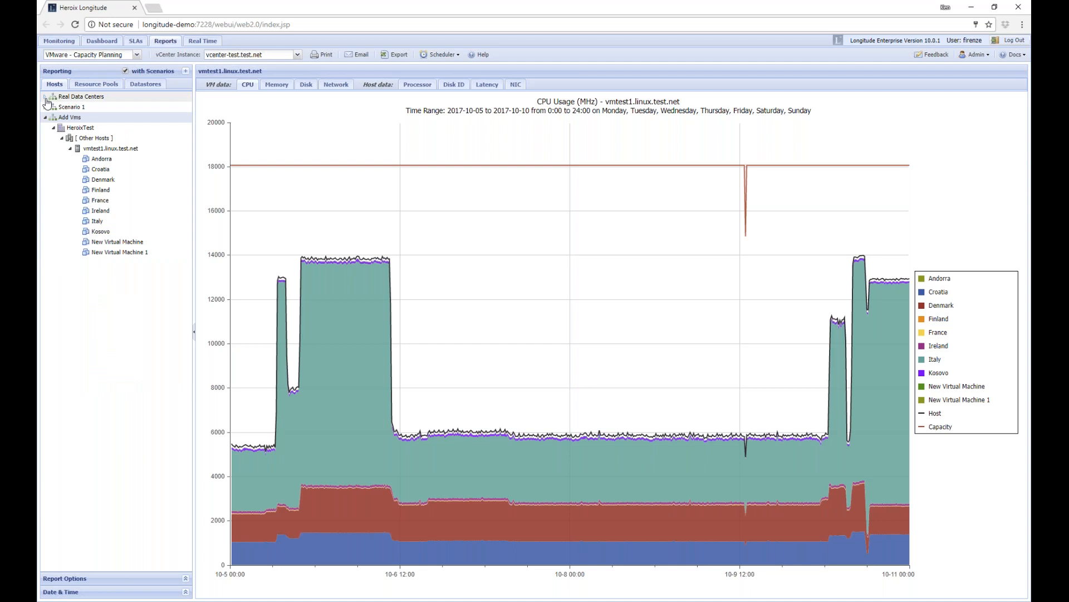
Clone the Denmark virtual machine once in the Add Vms scenario and show the CPU usage of that scenario's vmtest1.linux.test.net.
mouse_move(111, 149)
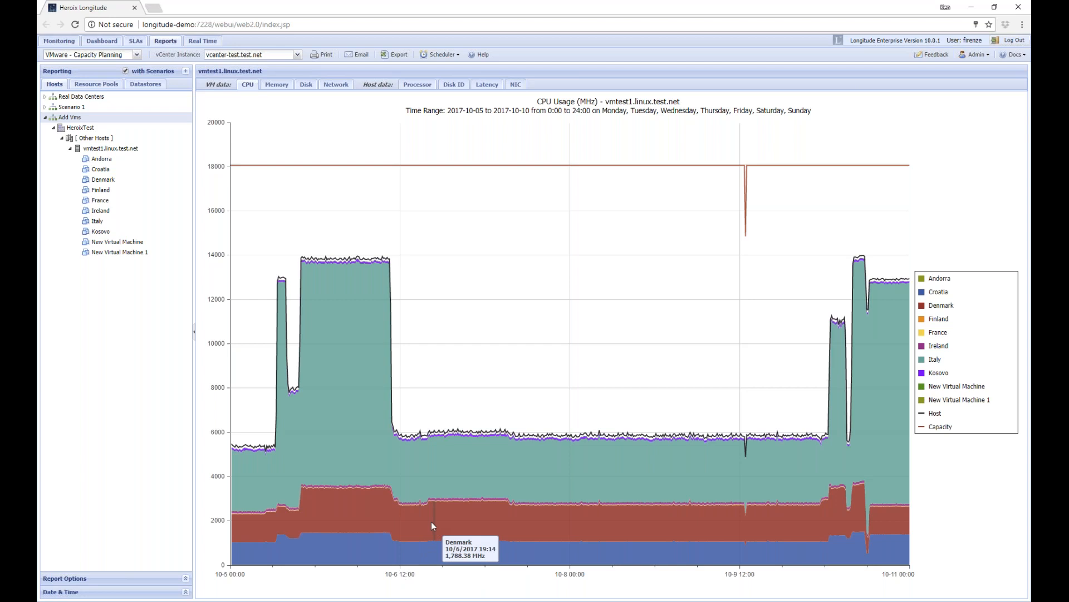
click(119, 180)
click(128, 222)
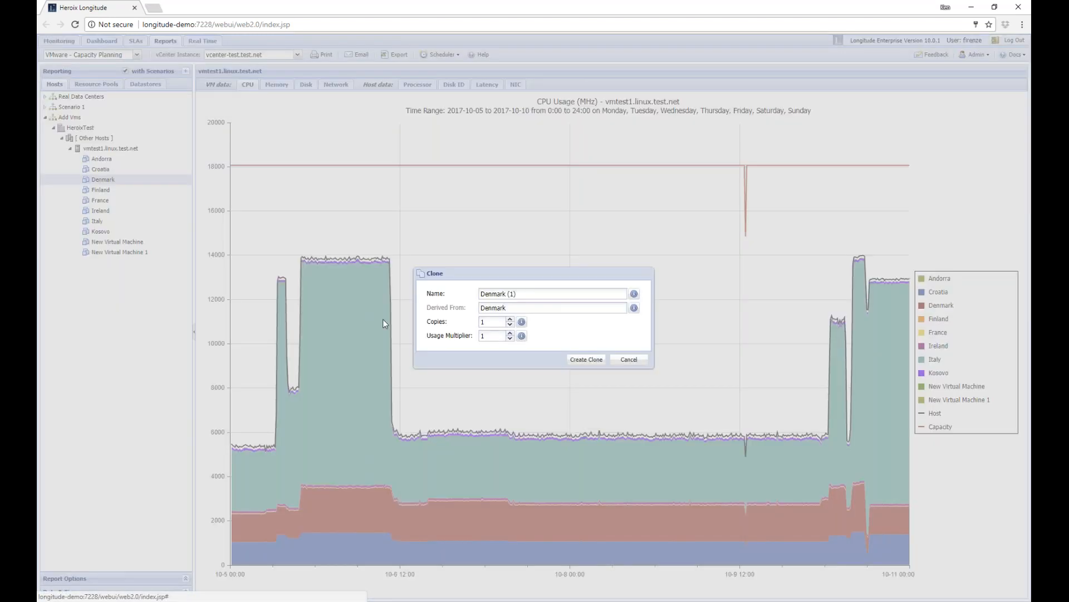
click(586, 360)
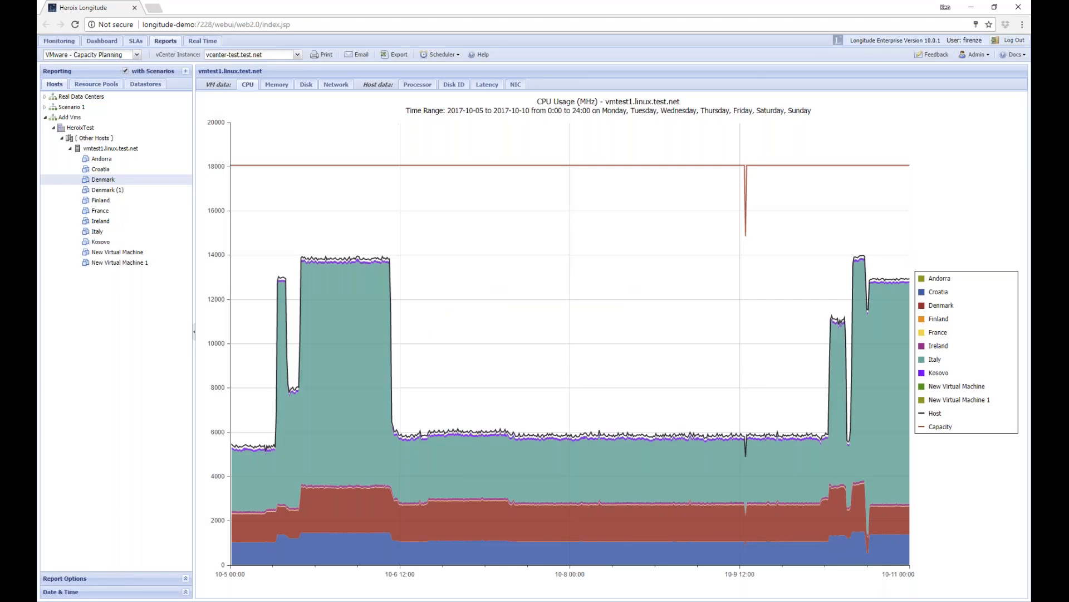
click(119, 148)
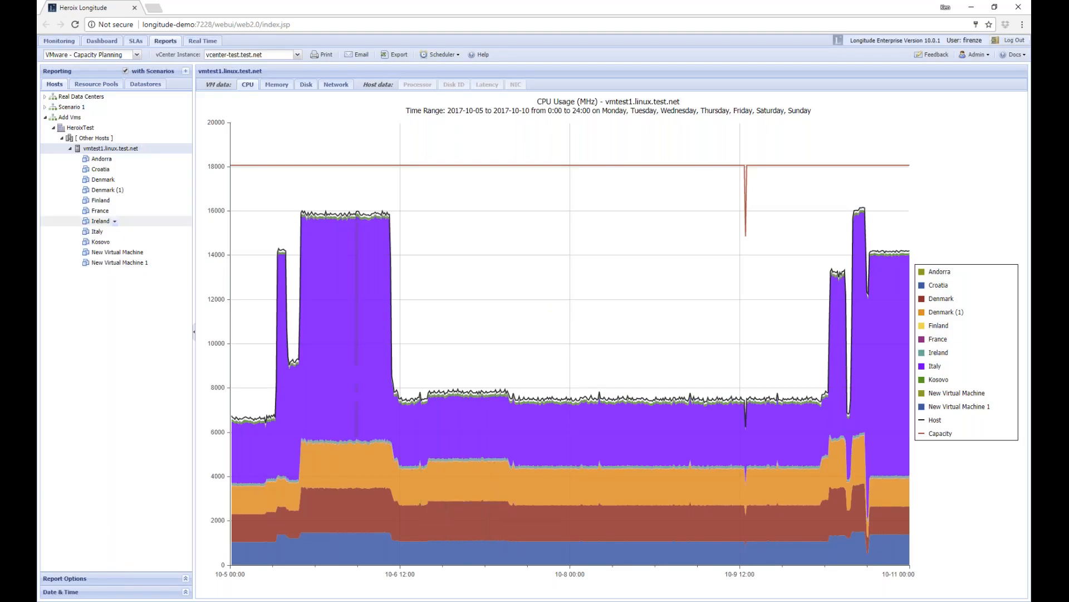
Clone Denmark again with 2 copies in the Add Vms scenario and compare the host's CPU usage with its capacity.
click(119, 180)
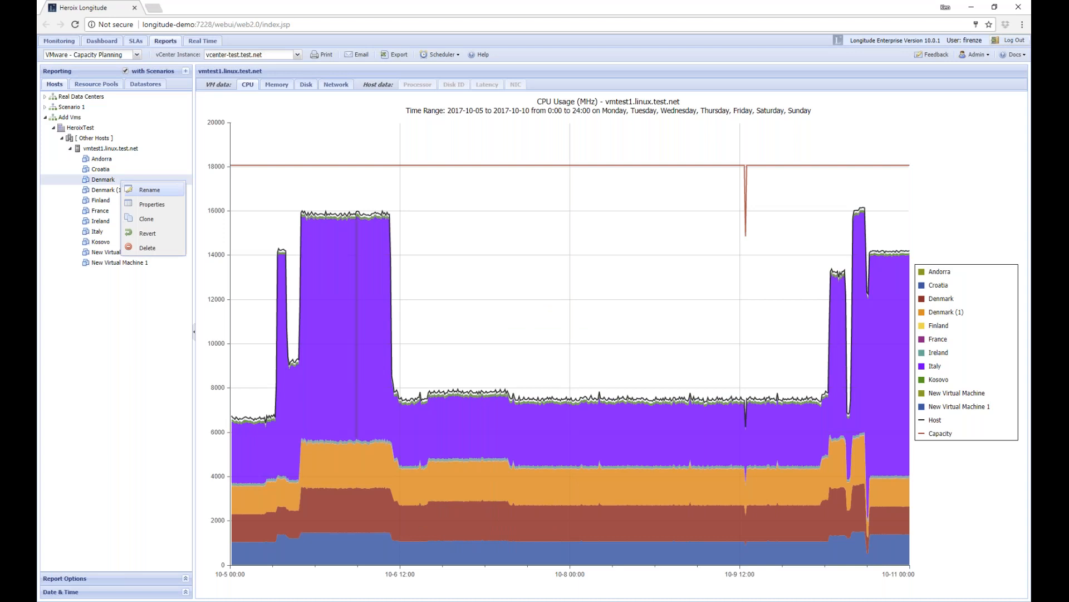
click(139, 219)
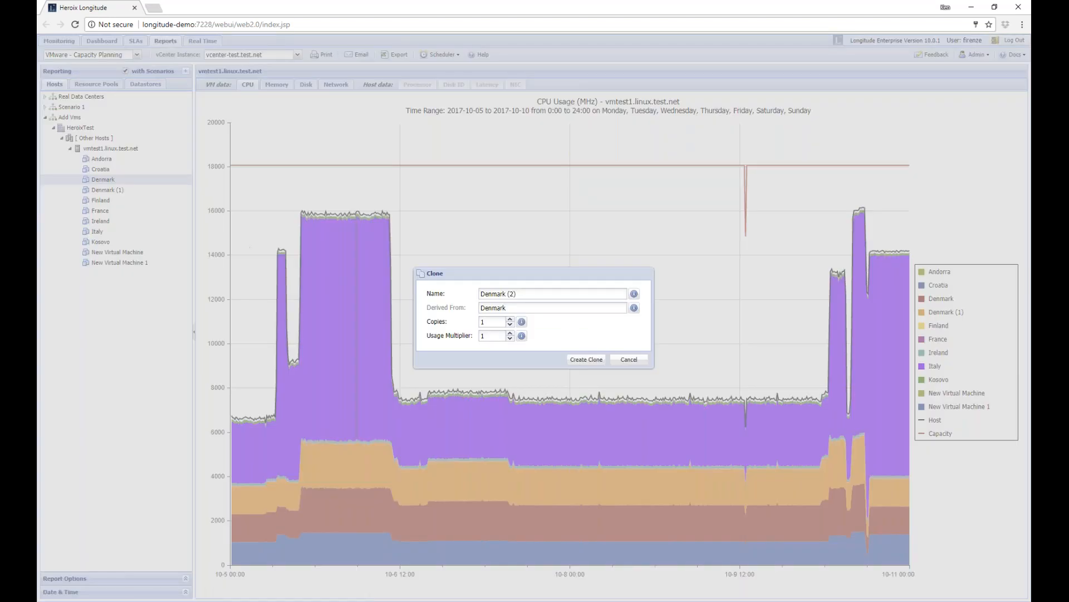
drag(486, 321, 474, 328)
text(2)
click(581, 361)
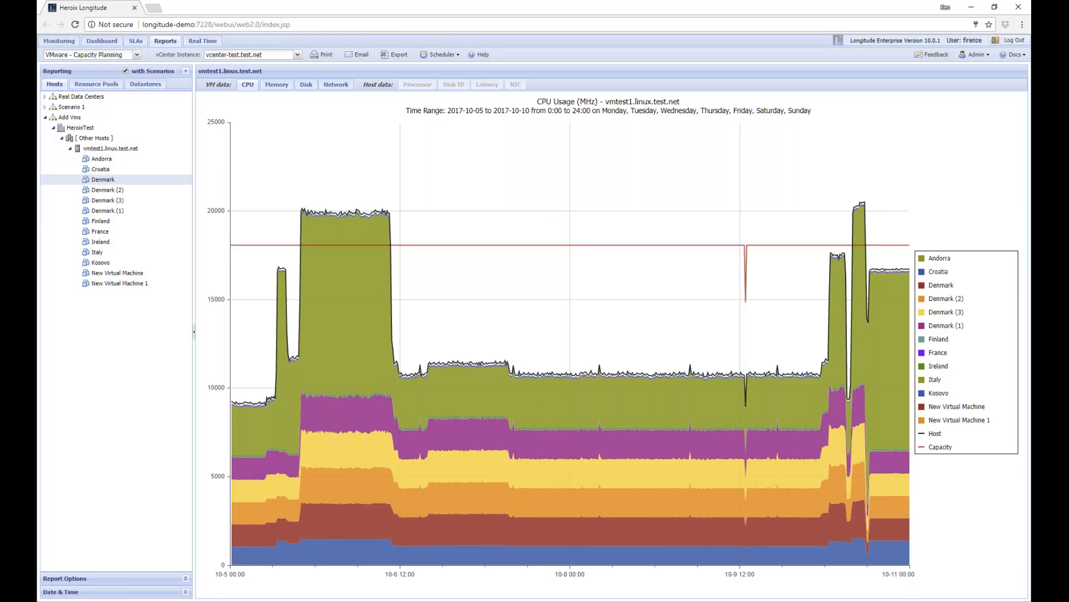
mouse_move(413, 247)
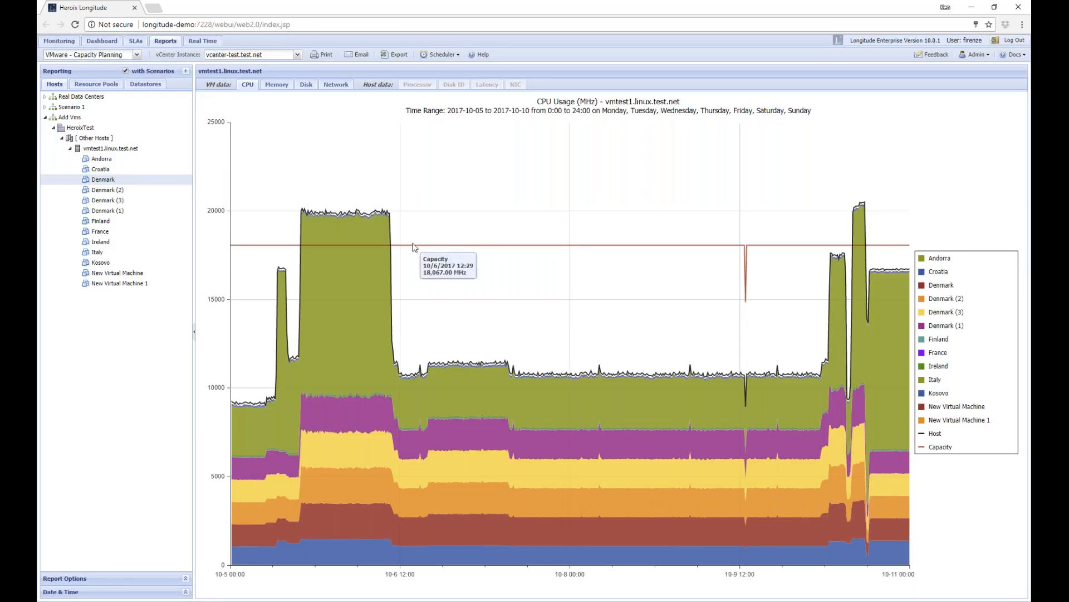
mouse_move(355, 212)
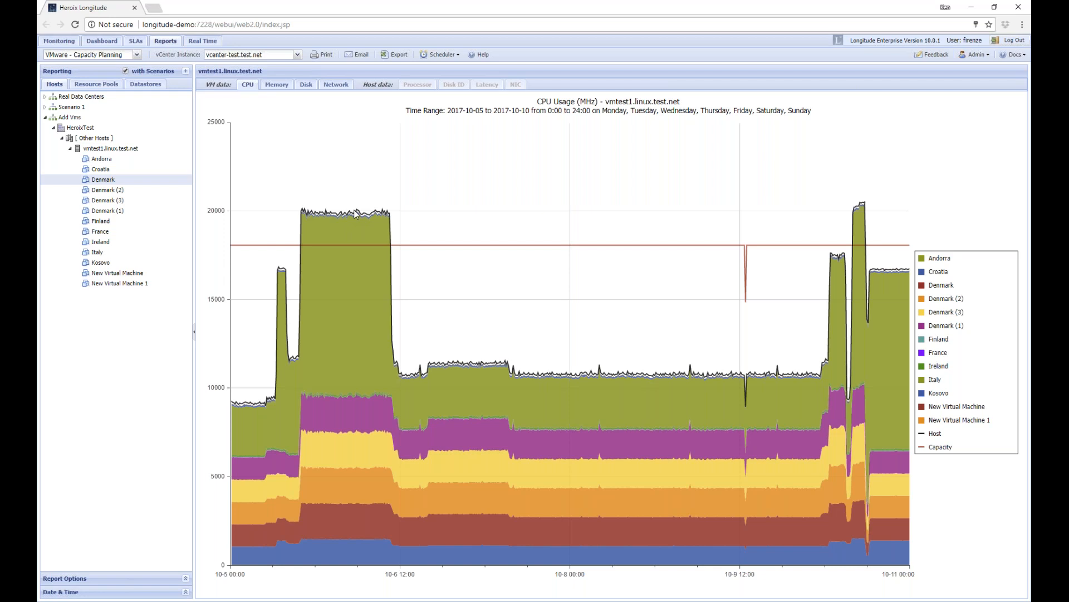
Set the CPU capacity multiplier of vmtest1.linux.test.net to 2 in the Add Vms scenario.
click(142, 149)
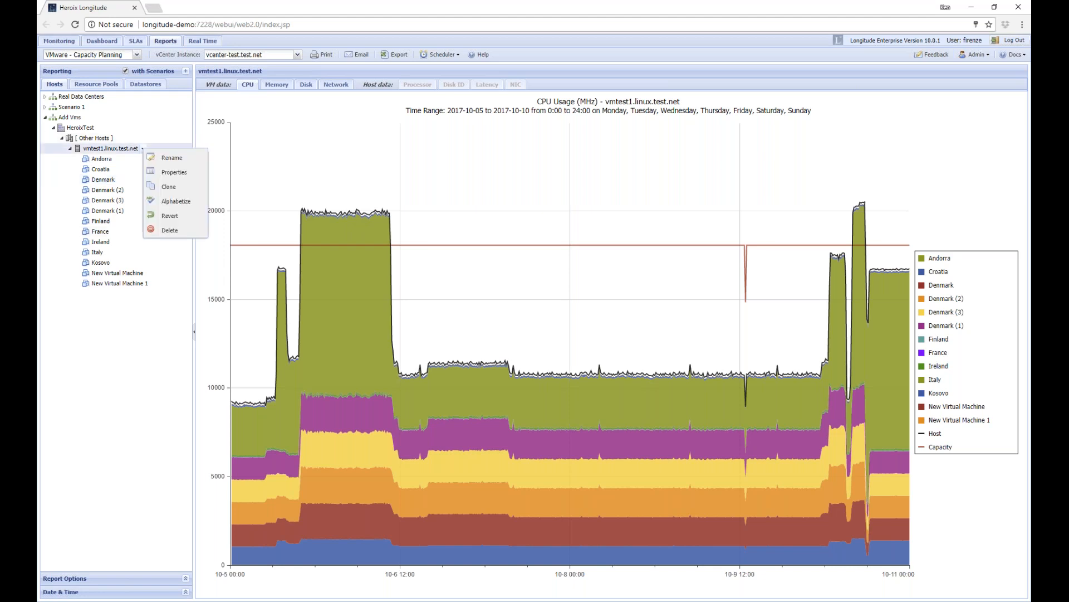
click(174, 172)
double_click(490, 326)
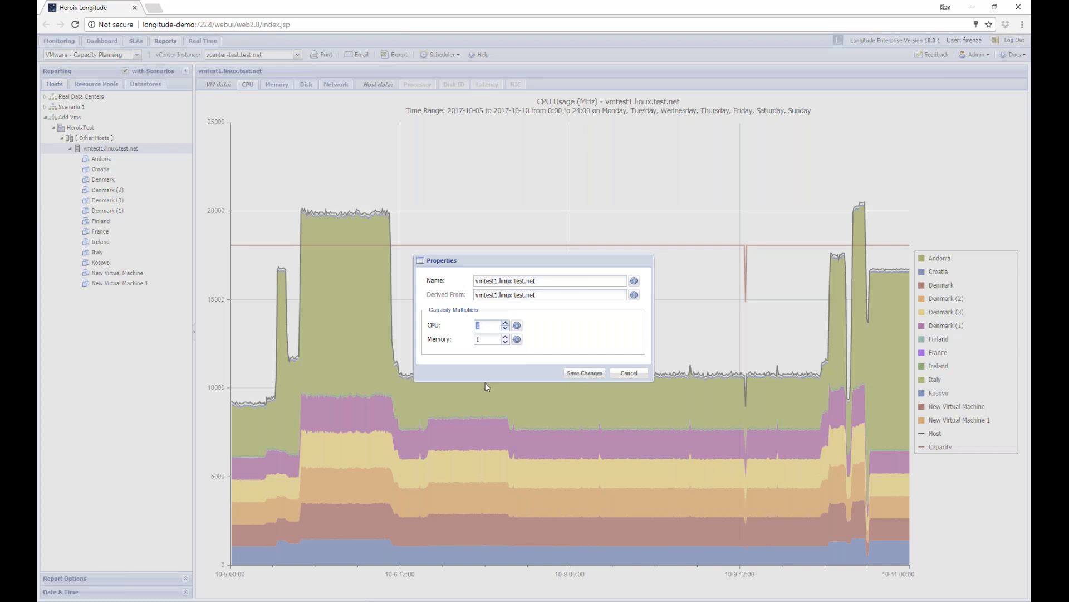
text(2)
click(575, 374)
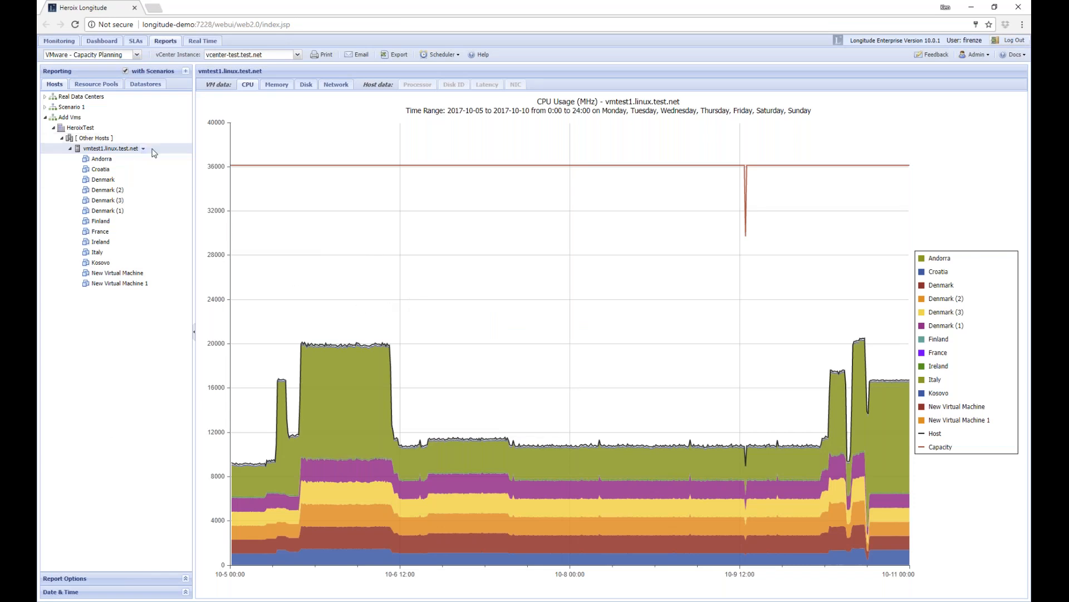
Clone the Add Vms scenario under the name Add a Host.
mouse_move(103, 128)
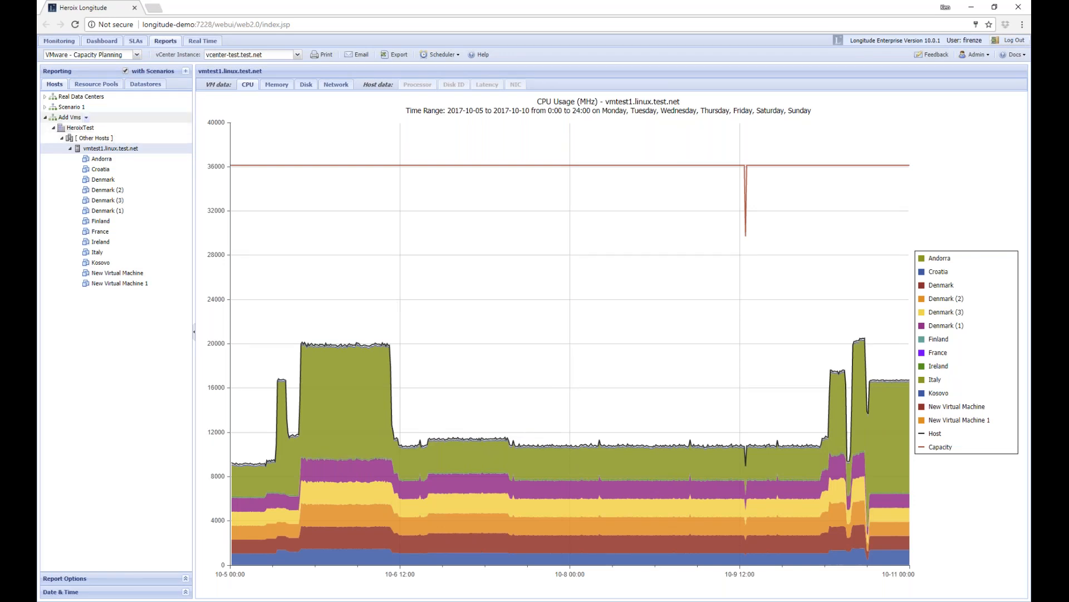
click(88, 118)
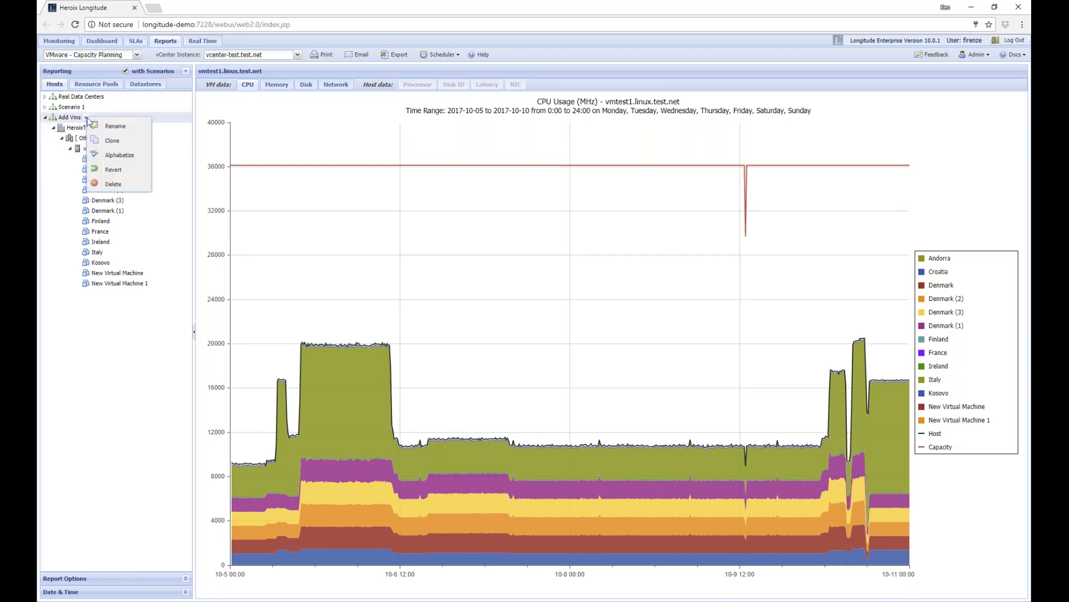
click(113, 141)
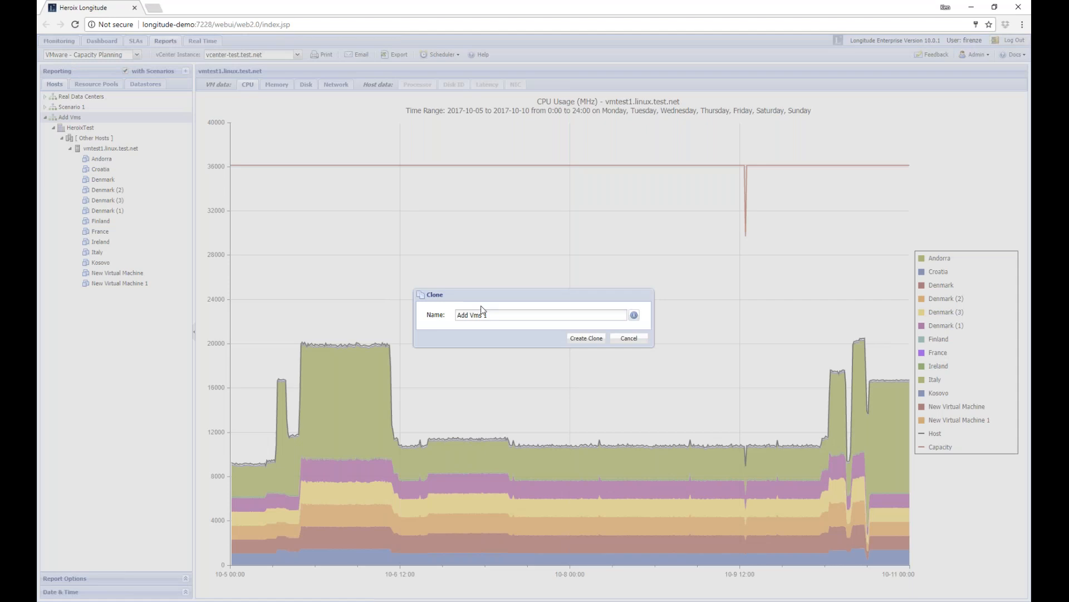
key(BackSpace)
key(BackSpace)
text(a Host)
click(587, 338)
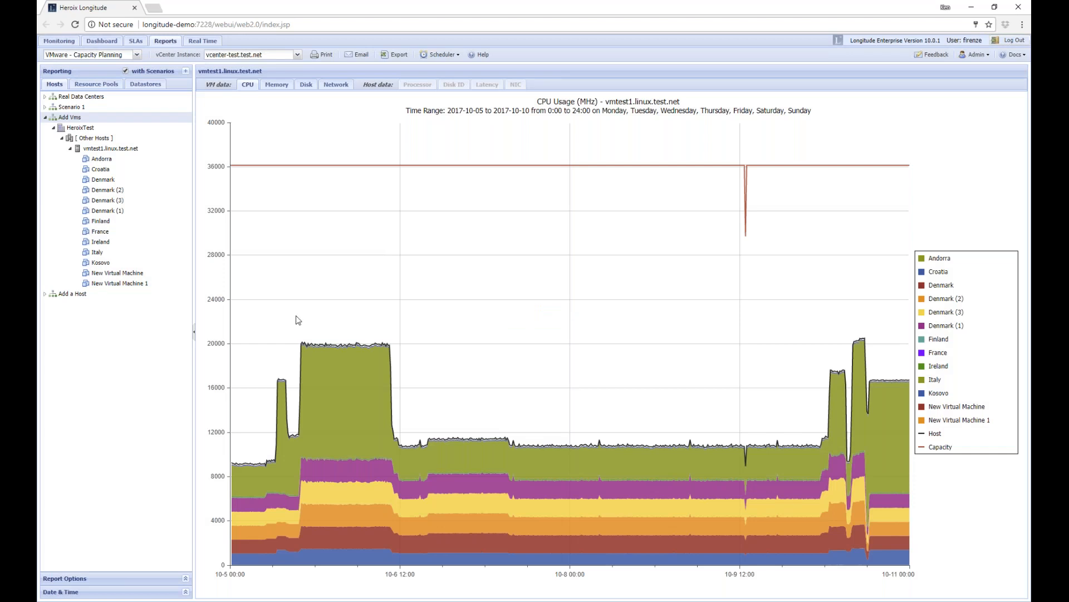
Set the CPU capacity multiplier of vmtest1.linux.test.net to 1 in the Add a Host scenario.
click(45, 293)
click(53, 304)
click(62, 314)
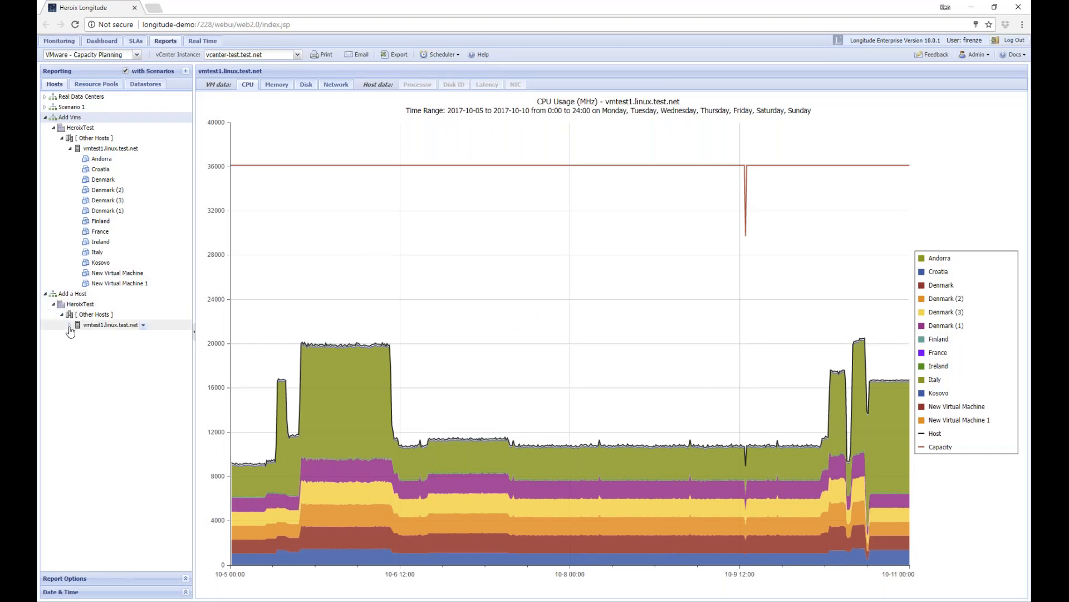
click(70, 325)
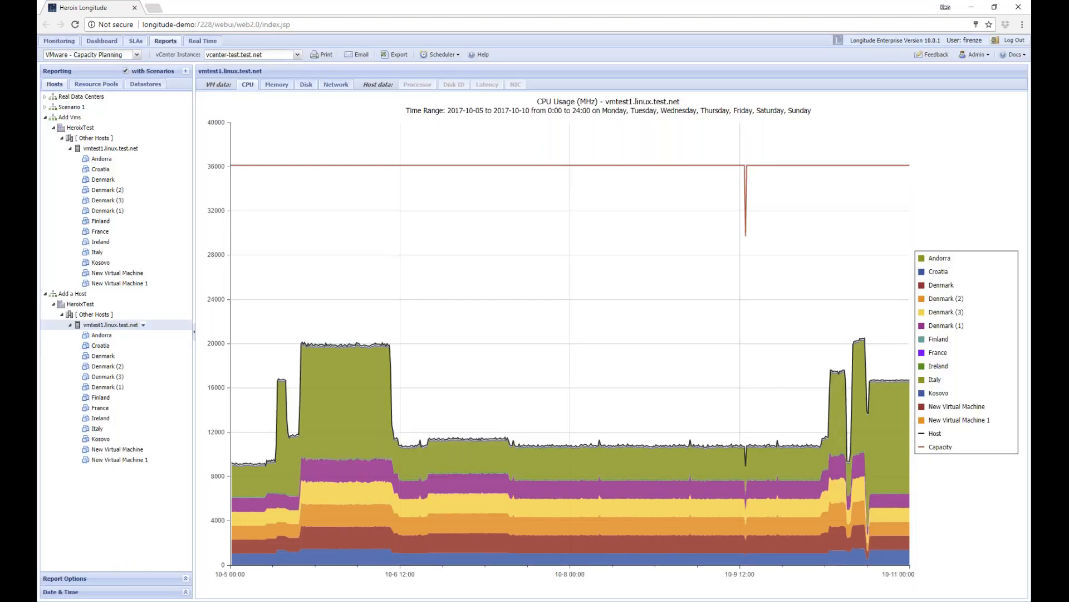
click(143, 325)
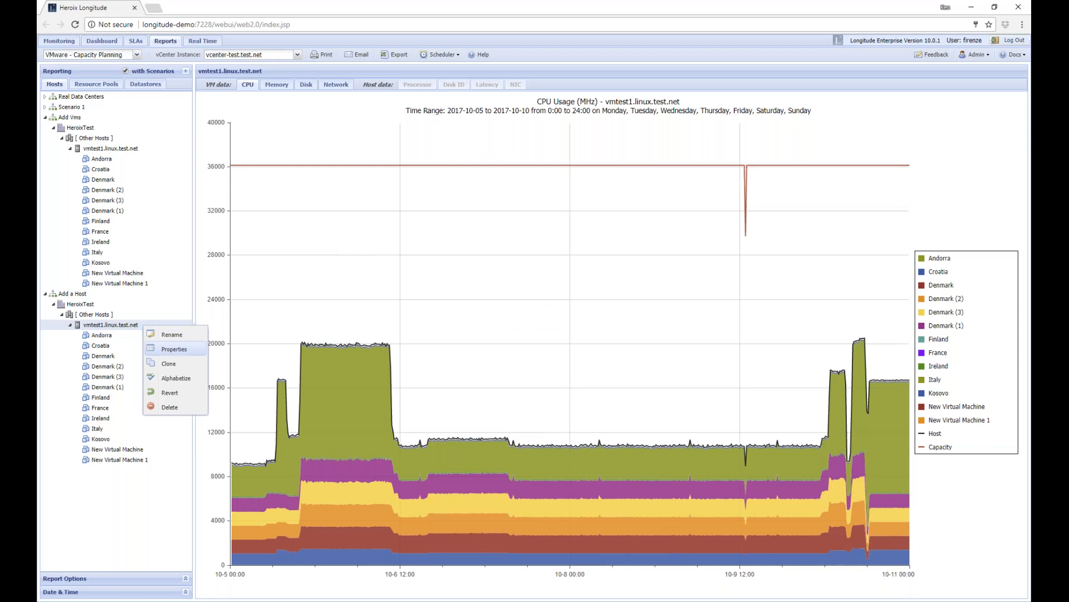
click(164, 350)
click(477, 325)
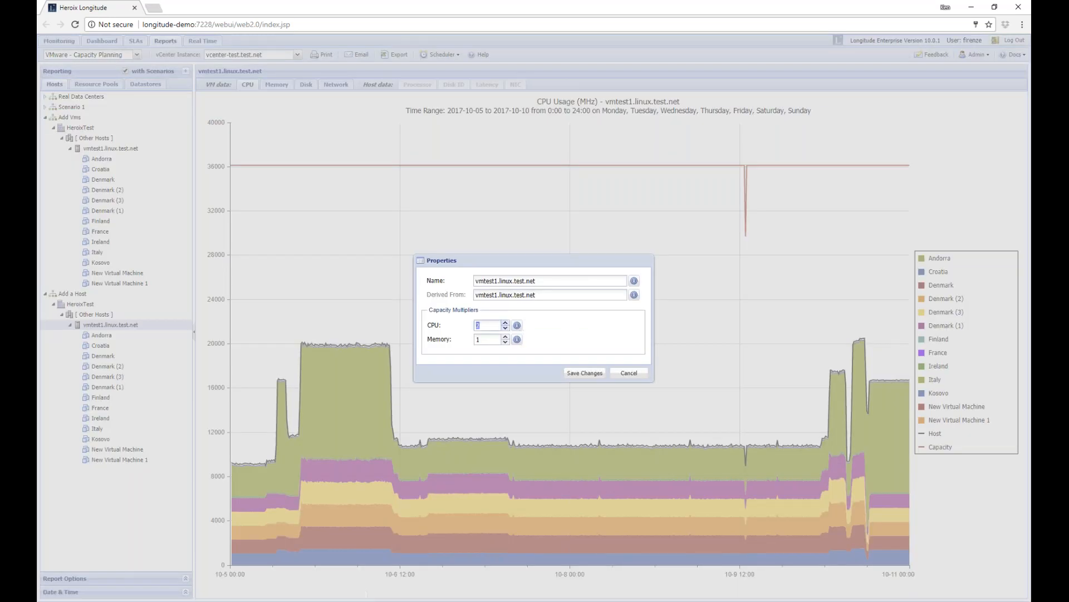
click(584, 373)
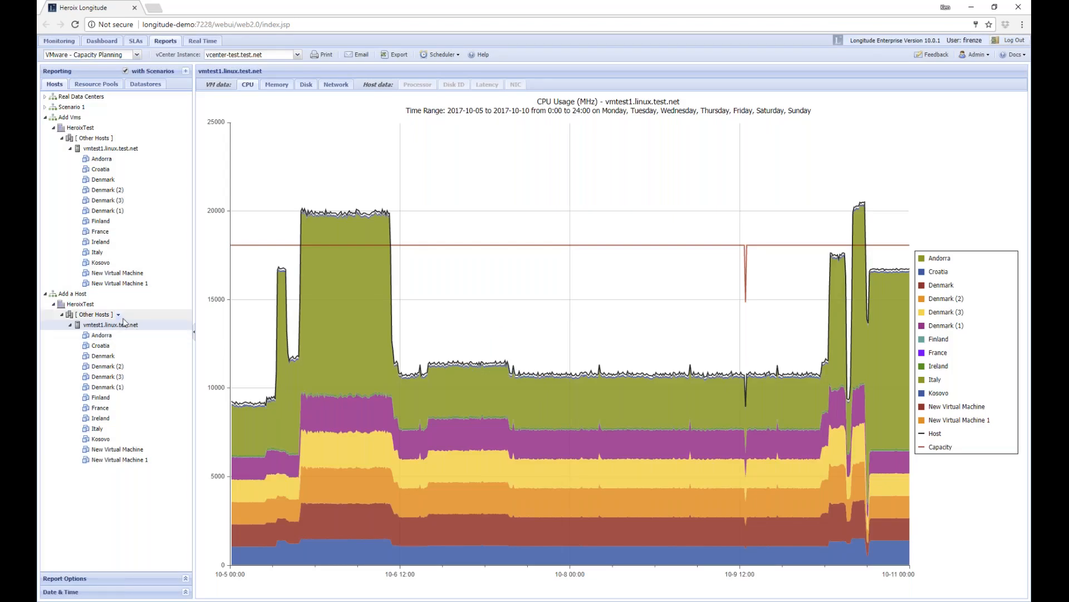
Clone the vmtest1.linux.test.net host once in the Add a Host scenario without including its VMs.
right_click(142, 325)
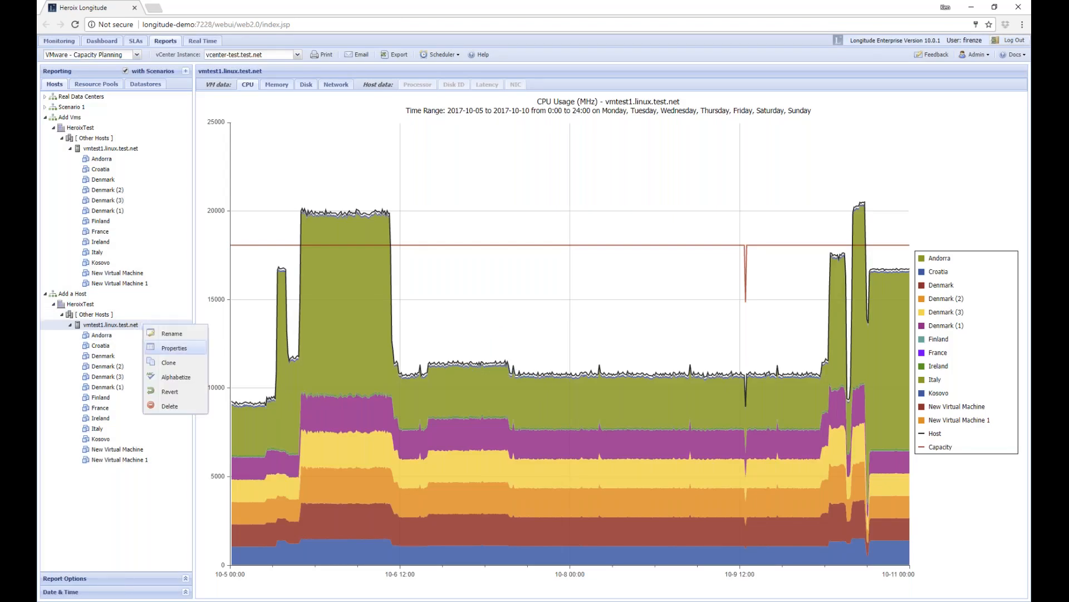
click(165, 362)
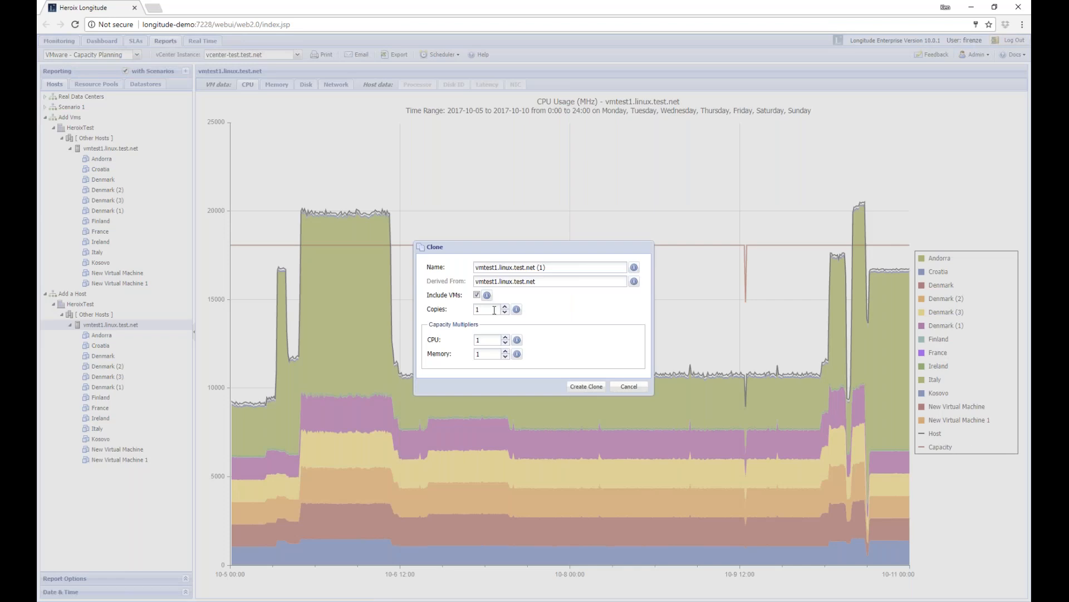
click(477, 295)
click(585, 387)
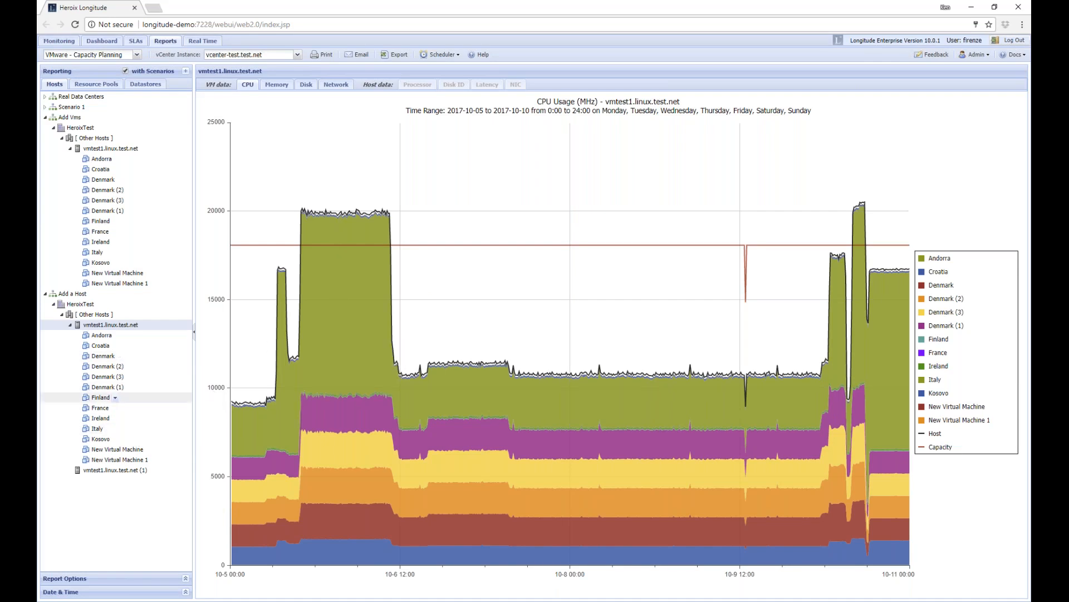
Move the Italy virtual machine to the cloned host in the Add a Host scenario and show that host's CPU usage.
drag(97, 428, 111, 475)
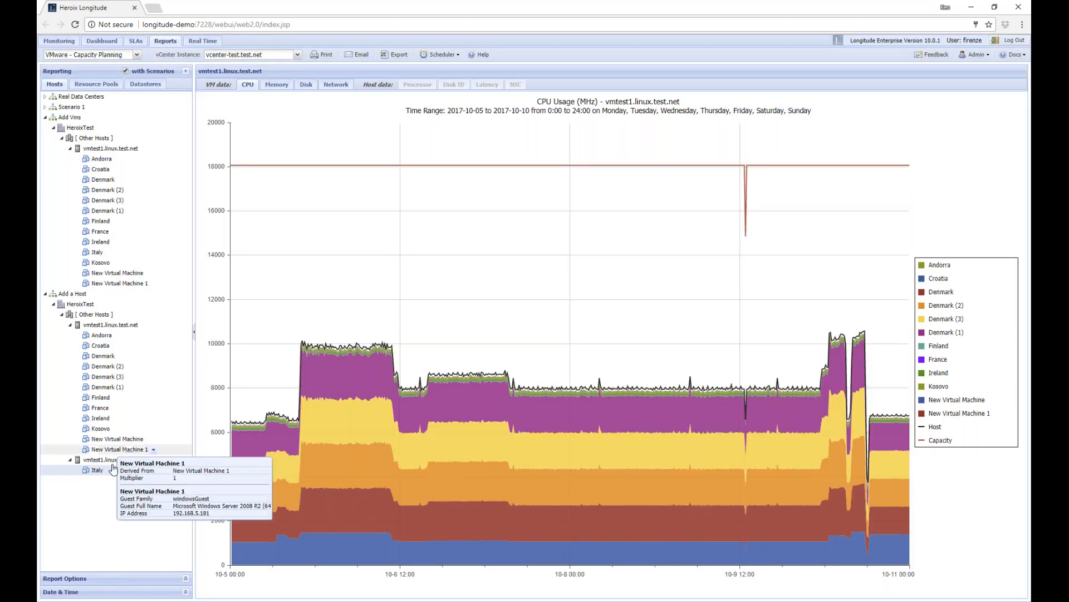
mouse_move(105, 459)
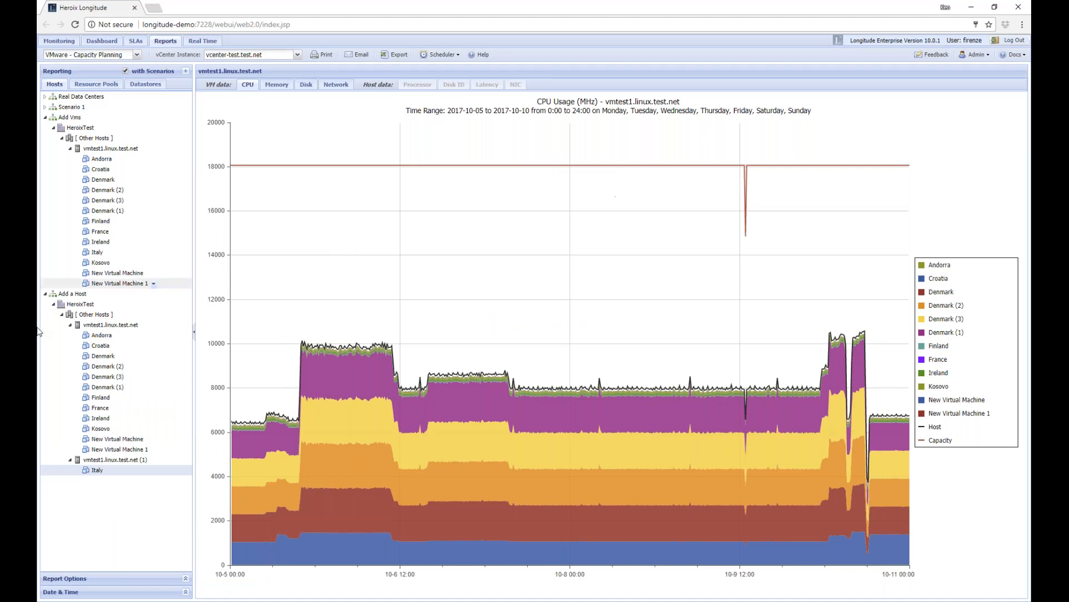
click(106, 461)
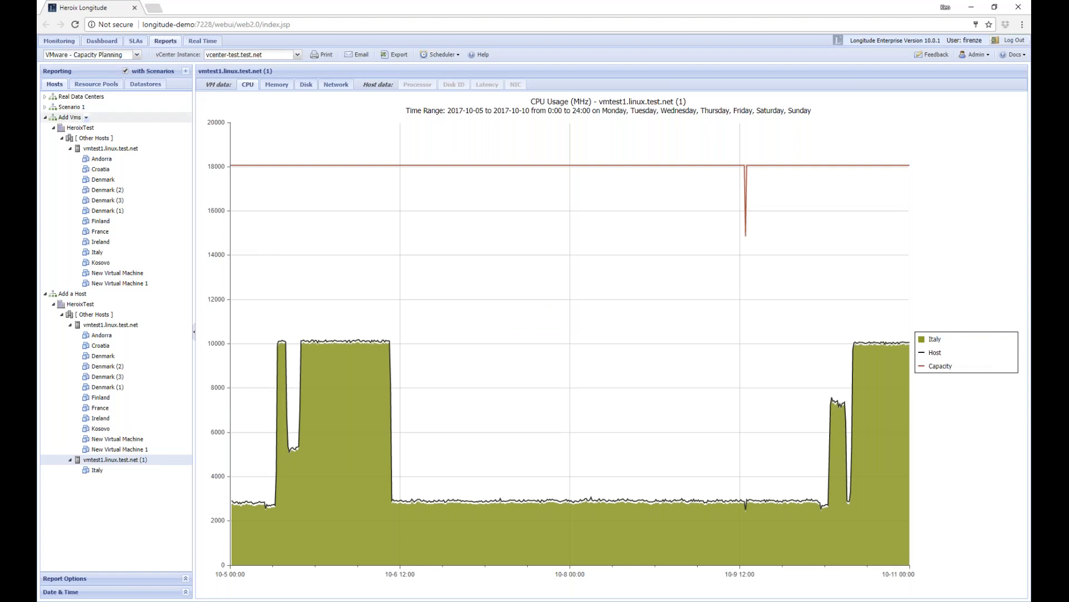
Review the schedule frequency, email and export options for a CPU report of the Real Data Centers host vmtest1.linux.test.net without saving a schedule.
click(46, 97)
click(111, 128)
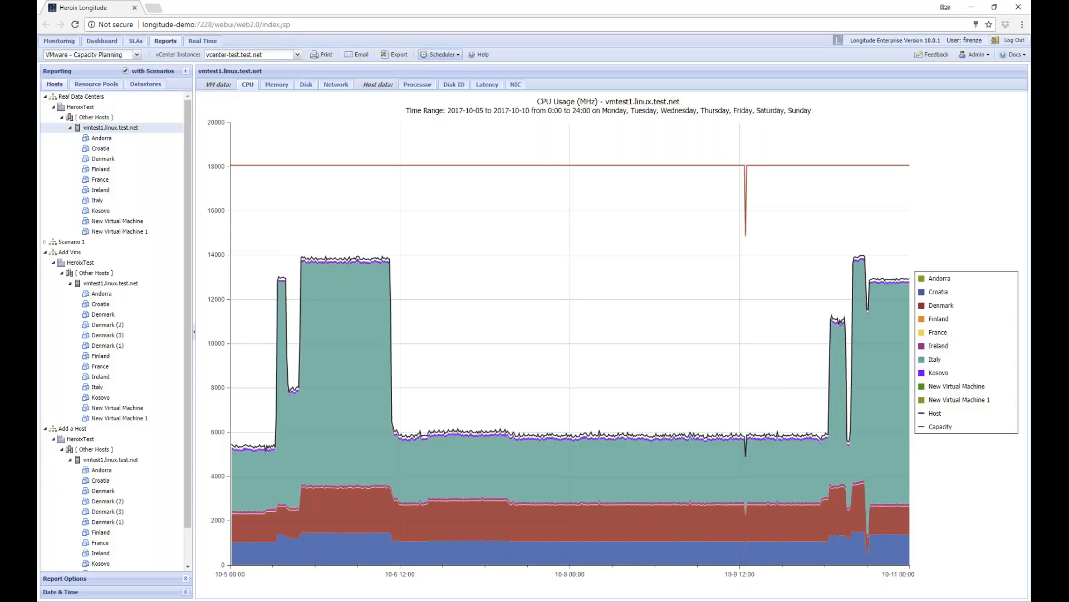
click(460, 55)
click(469, 73)
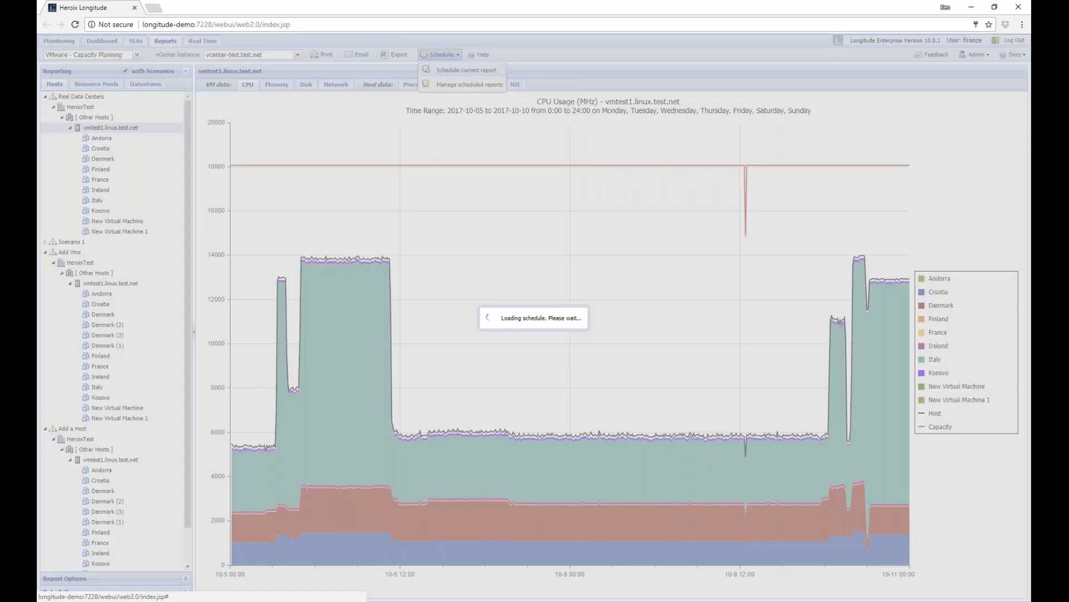
click(628, 272)
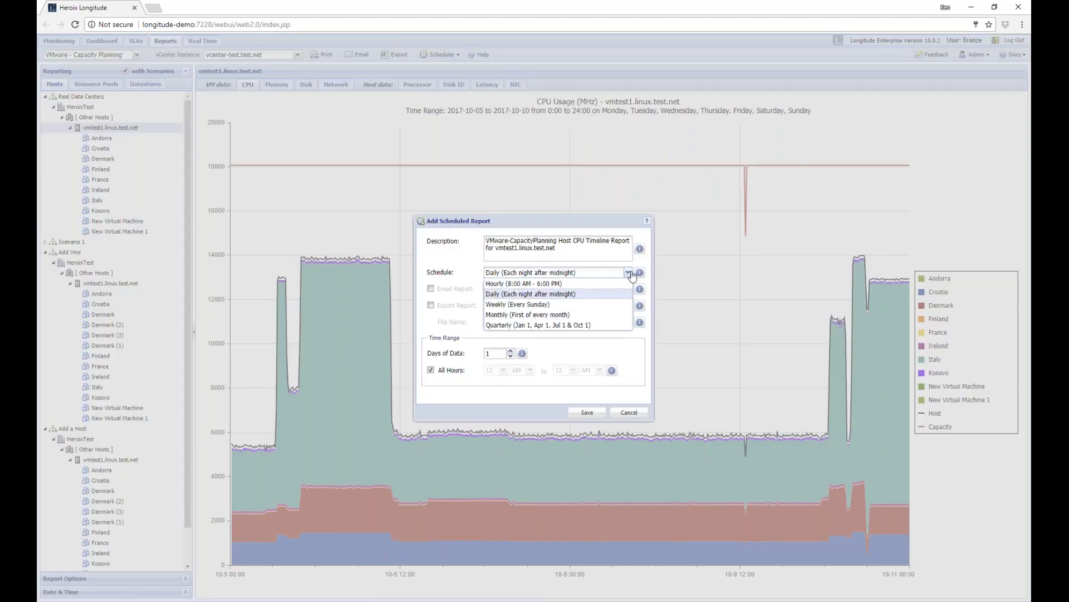
click(705, 291)
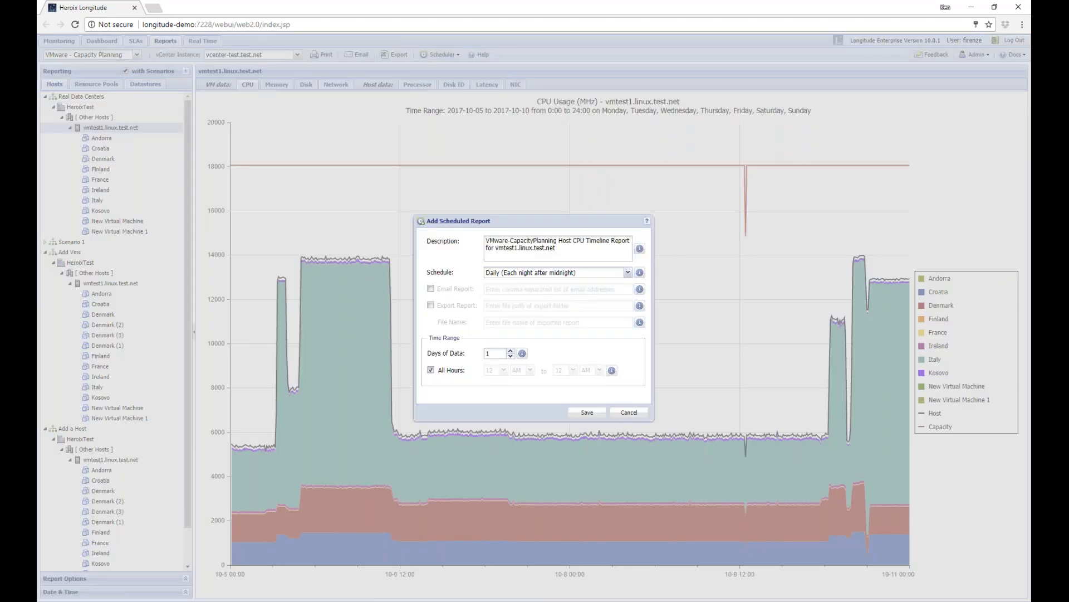
click(431, 289)
click(431, 289)
click(432, 306)
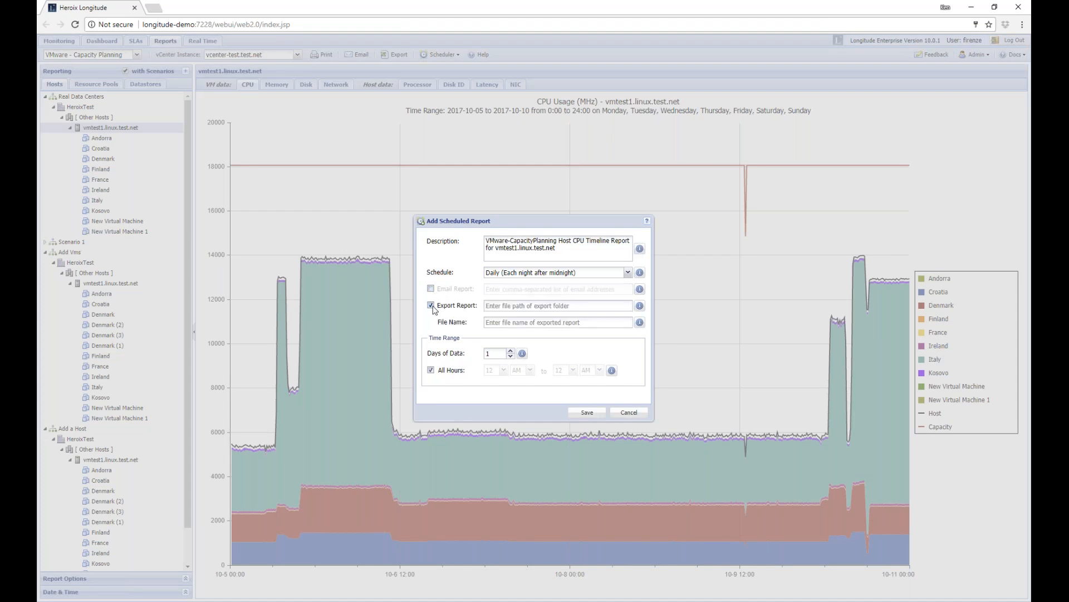
click(628, 413)
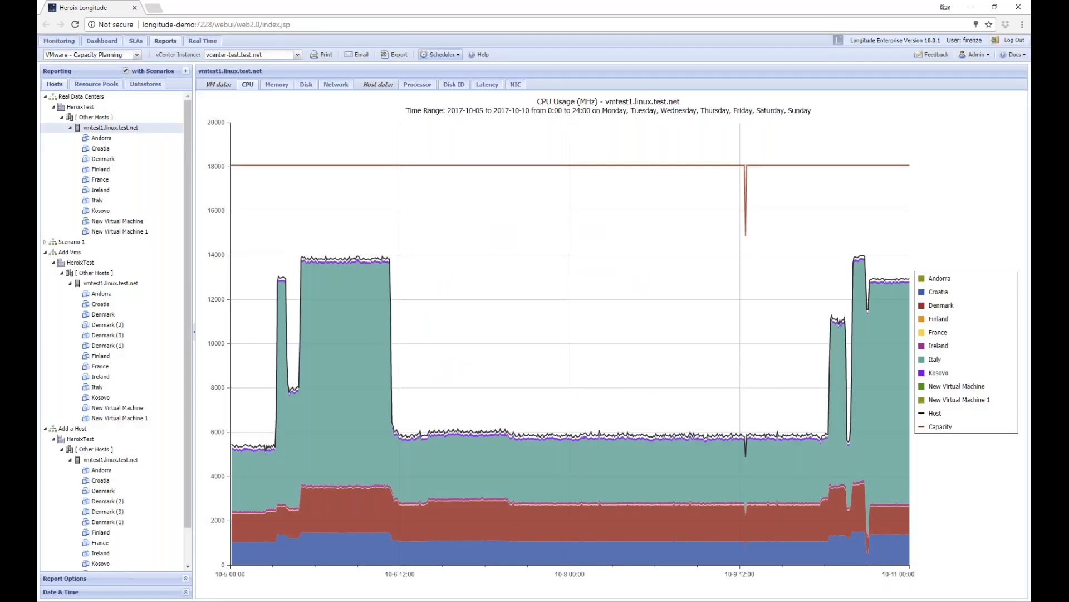
click(423, 54)
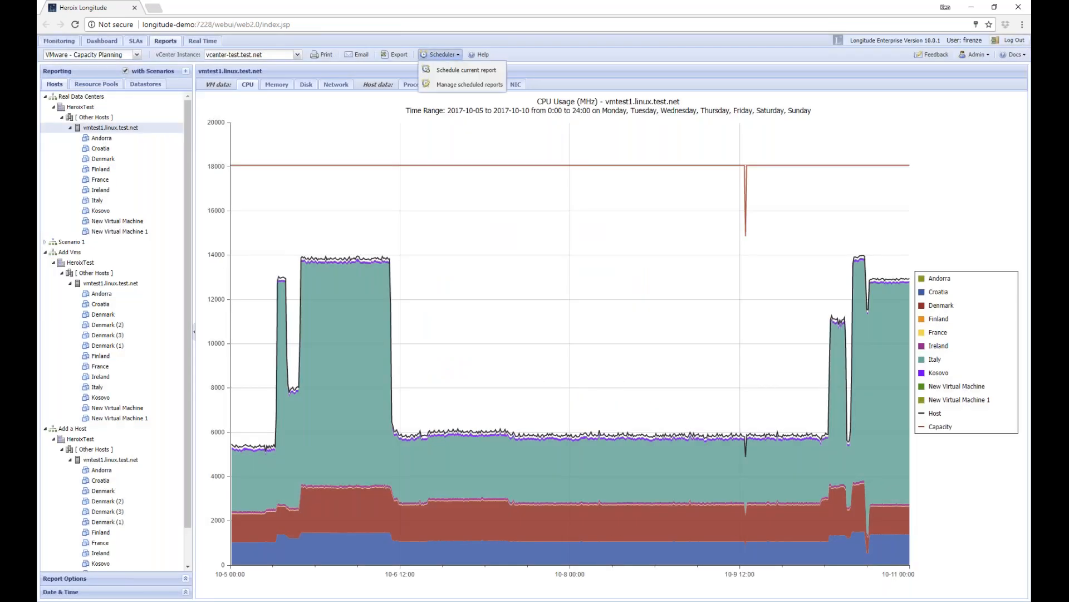
click(457, 86)
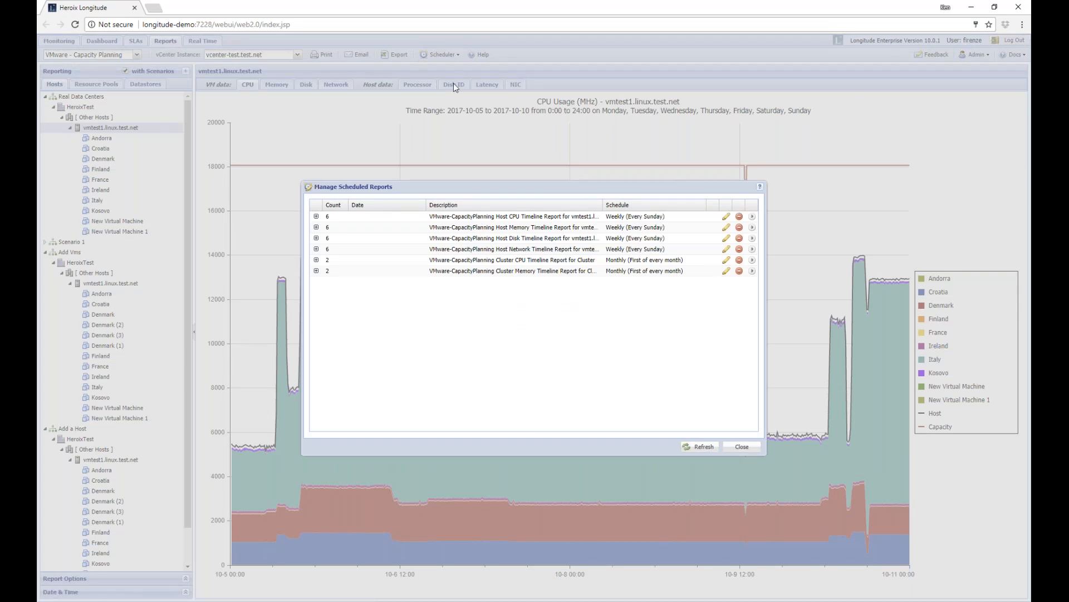
click(315, 216)
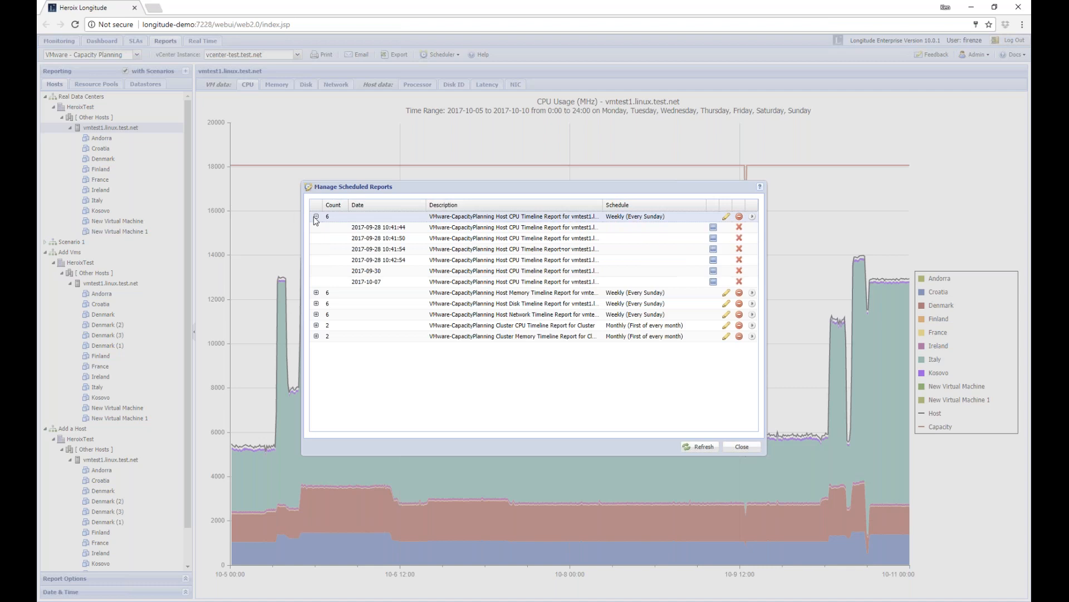
click(713, 239)
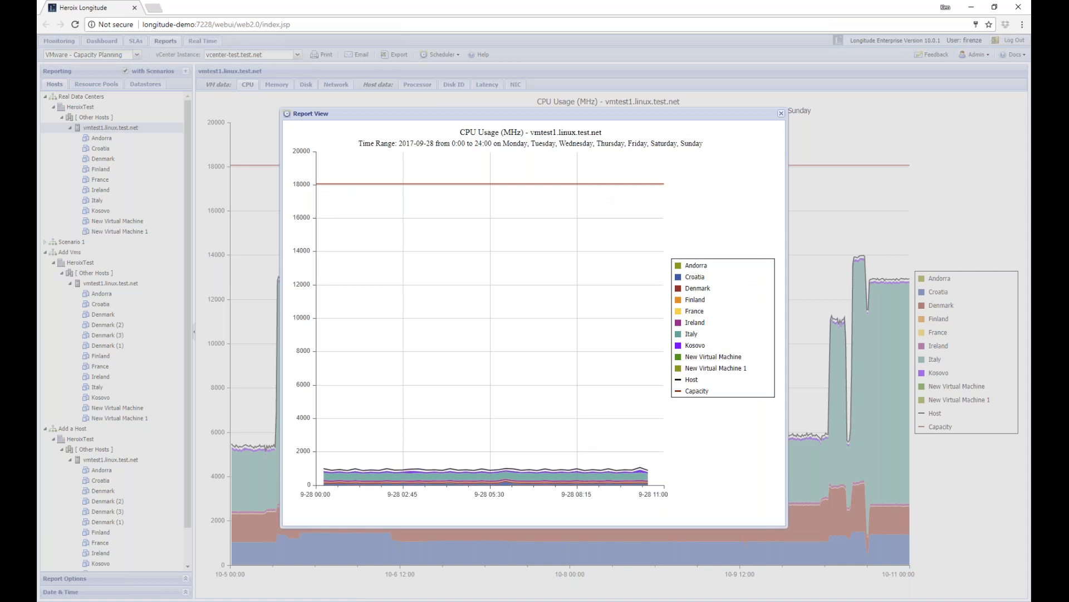
click(781, 113)
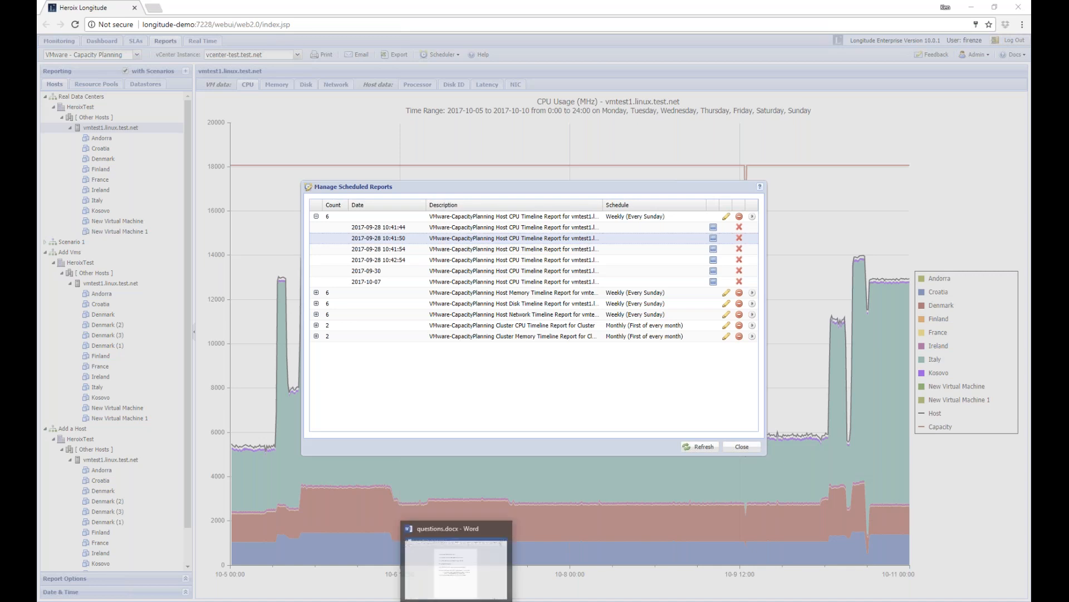
Switch to the Longitude Slide Deck.pptx presentation in PowerPoint and start the slide show from slide 15.
mouse_move(533, 601)
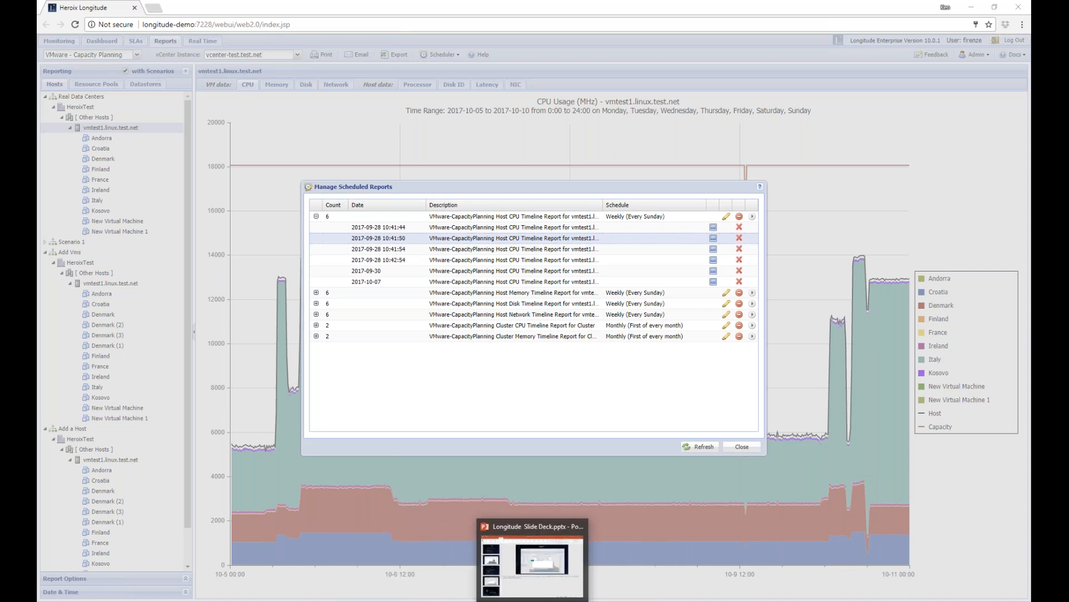
click(532, 601)
click(186, 566)
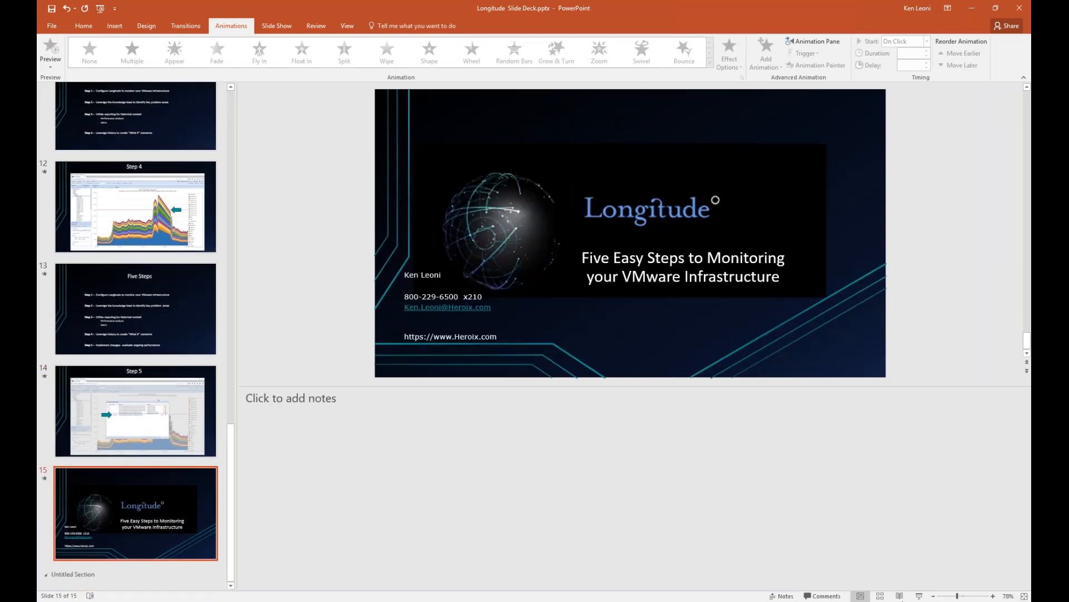
click(920, 596)
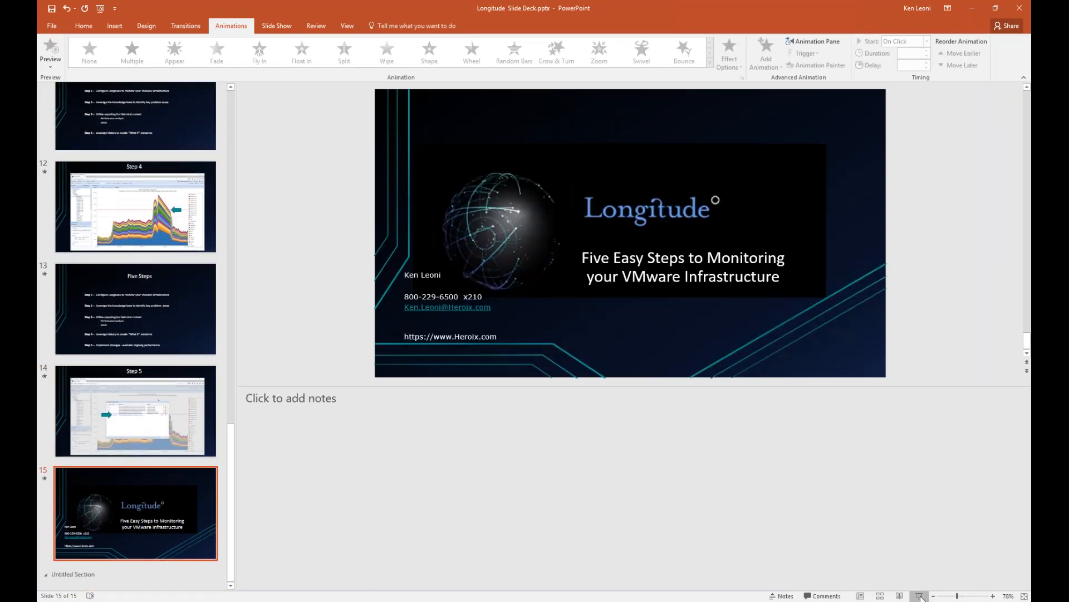